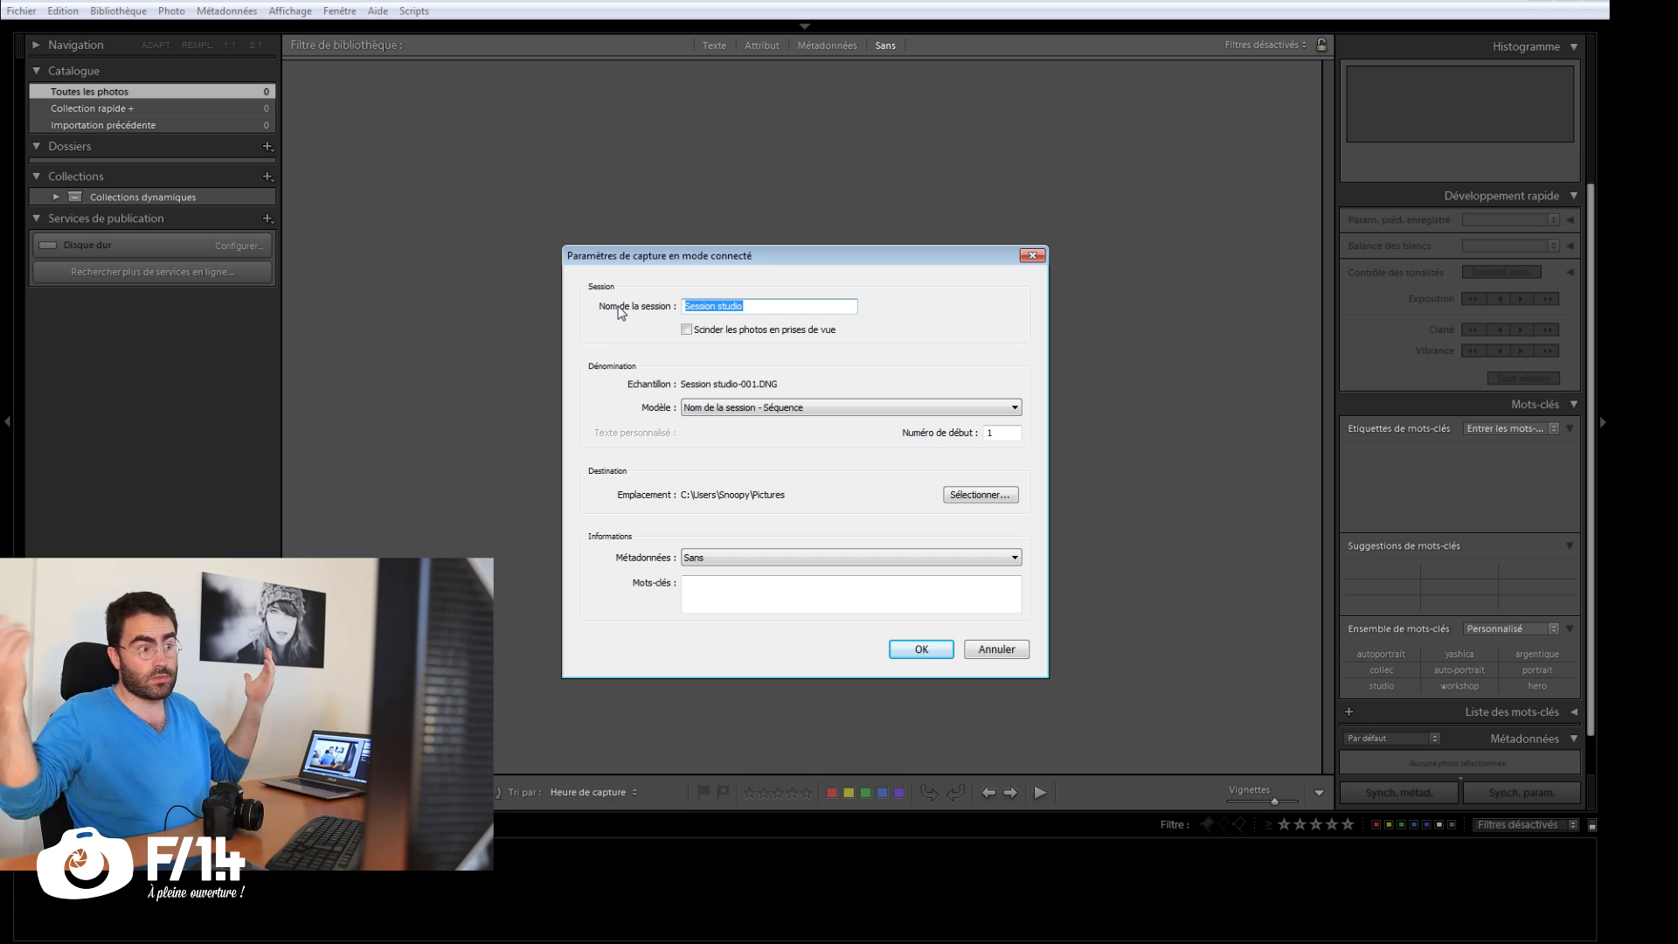
Step: Name the capture session Episode F1.4, split the photos into shots, and use the Nom de la session - Séquence naming template
{"action": "type", "text": "Ep"}
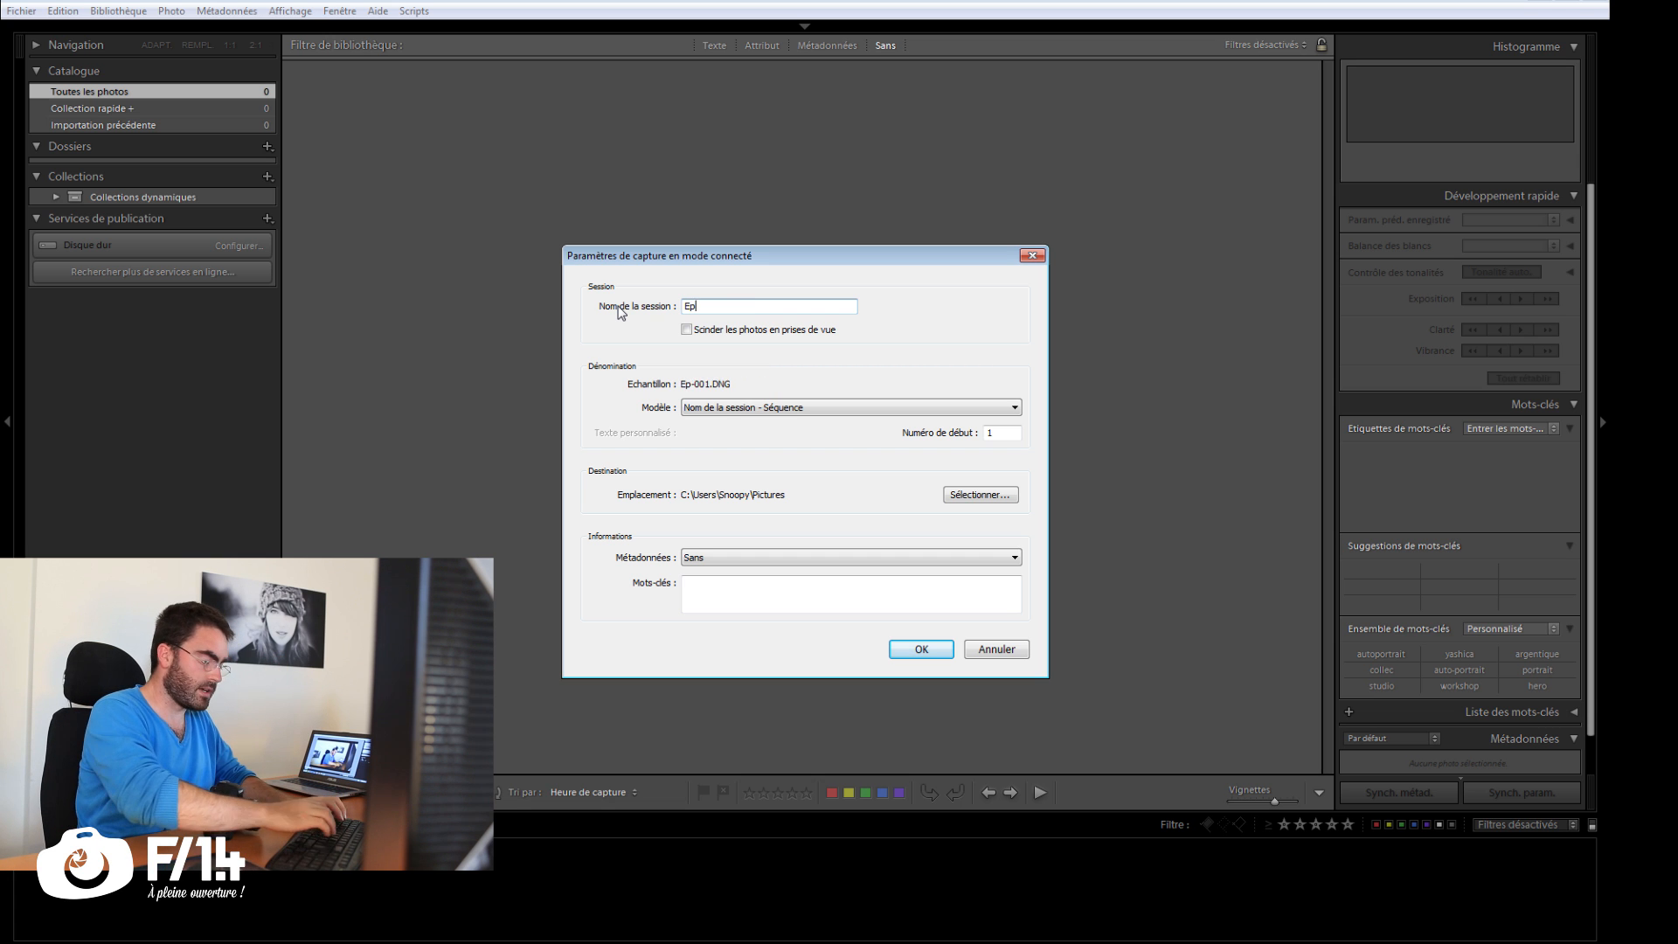
{"action": "type", "text": "isode F1.4"}
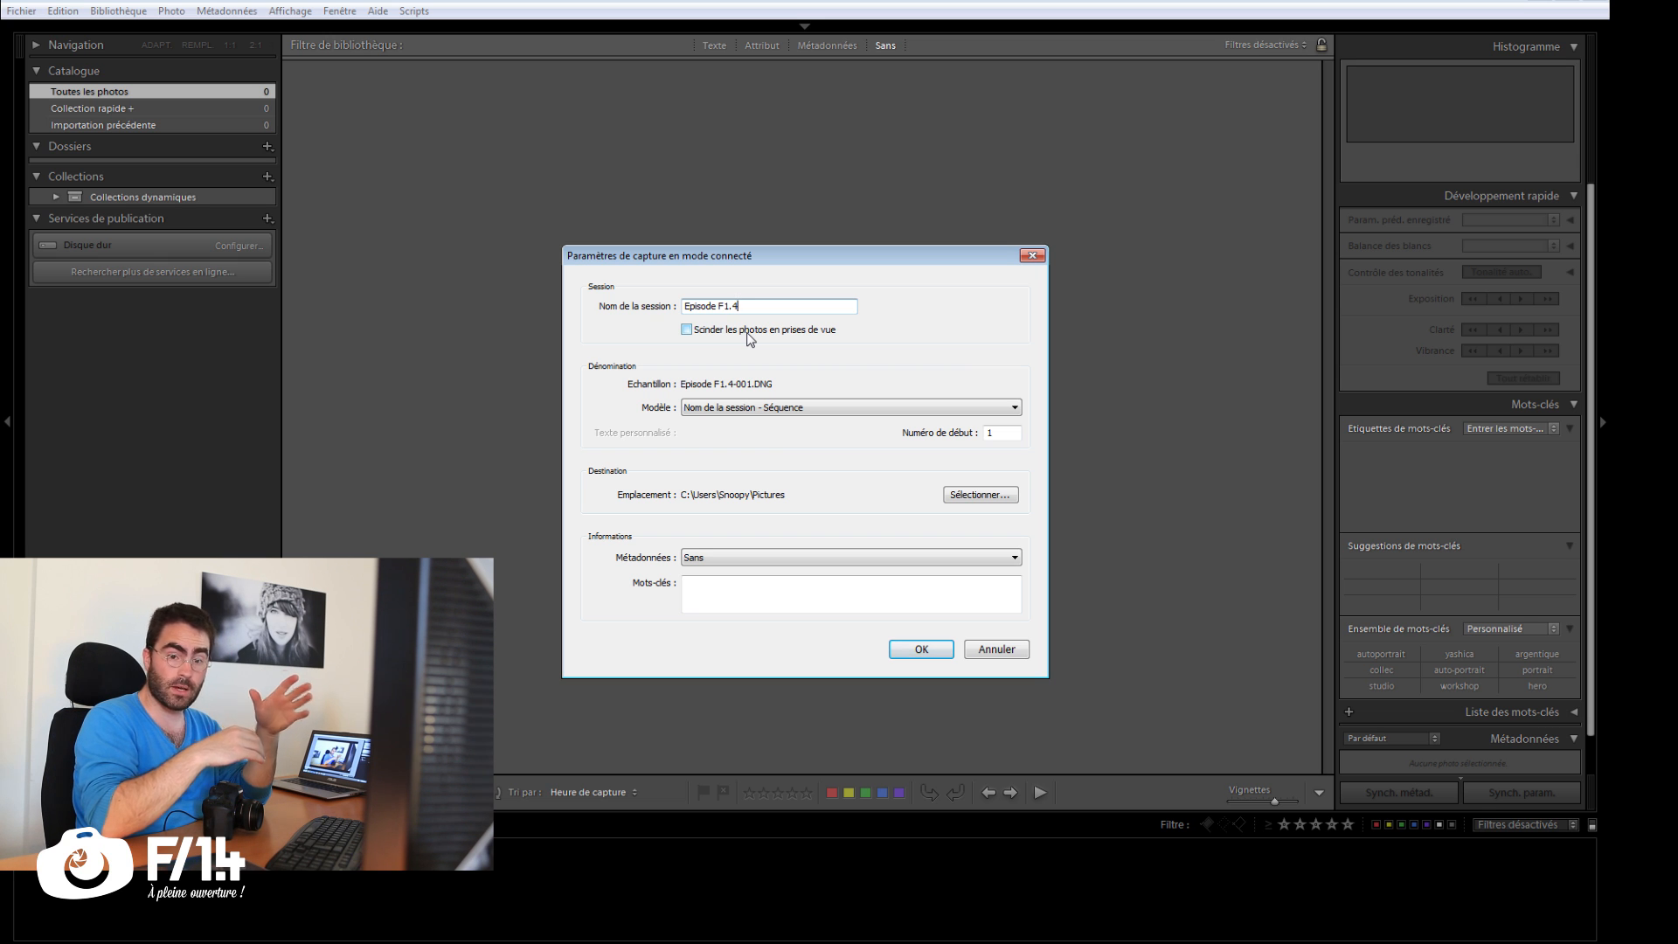
{"action": "left_click", "coordinate": [748, 333]}
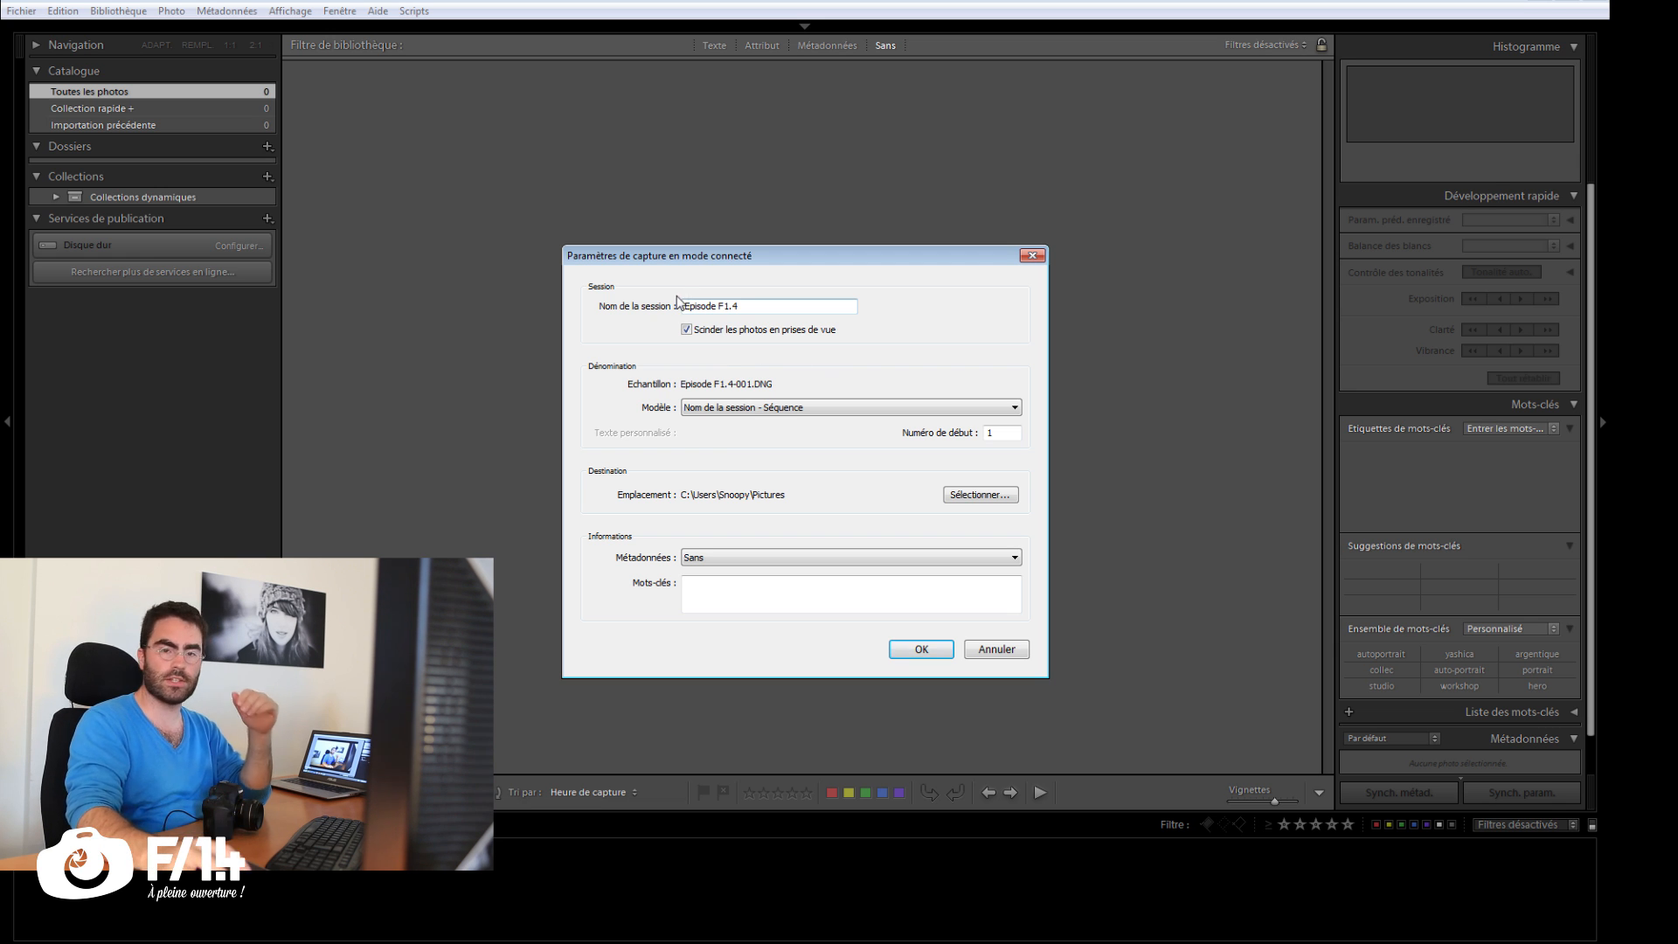
{"action": "left_click", "coordinate": [791, 407]}
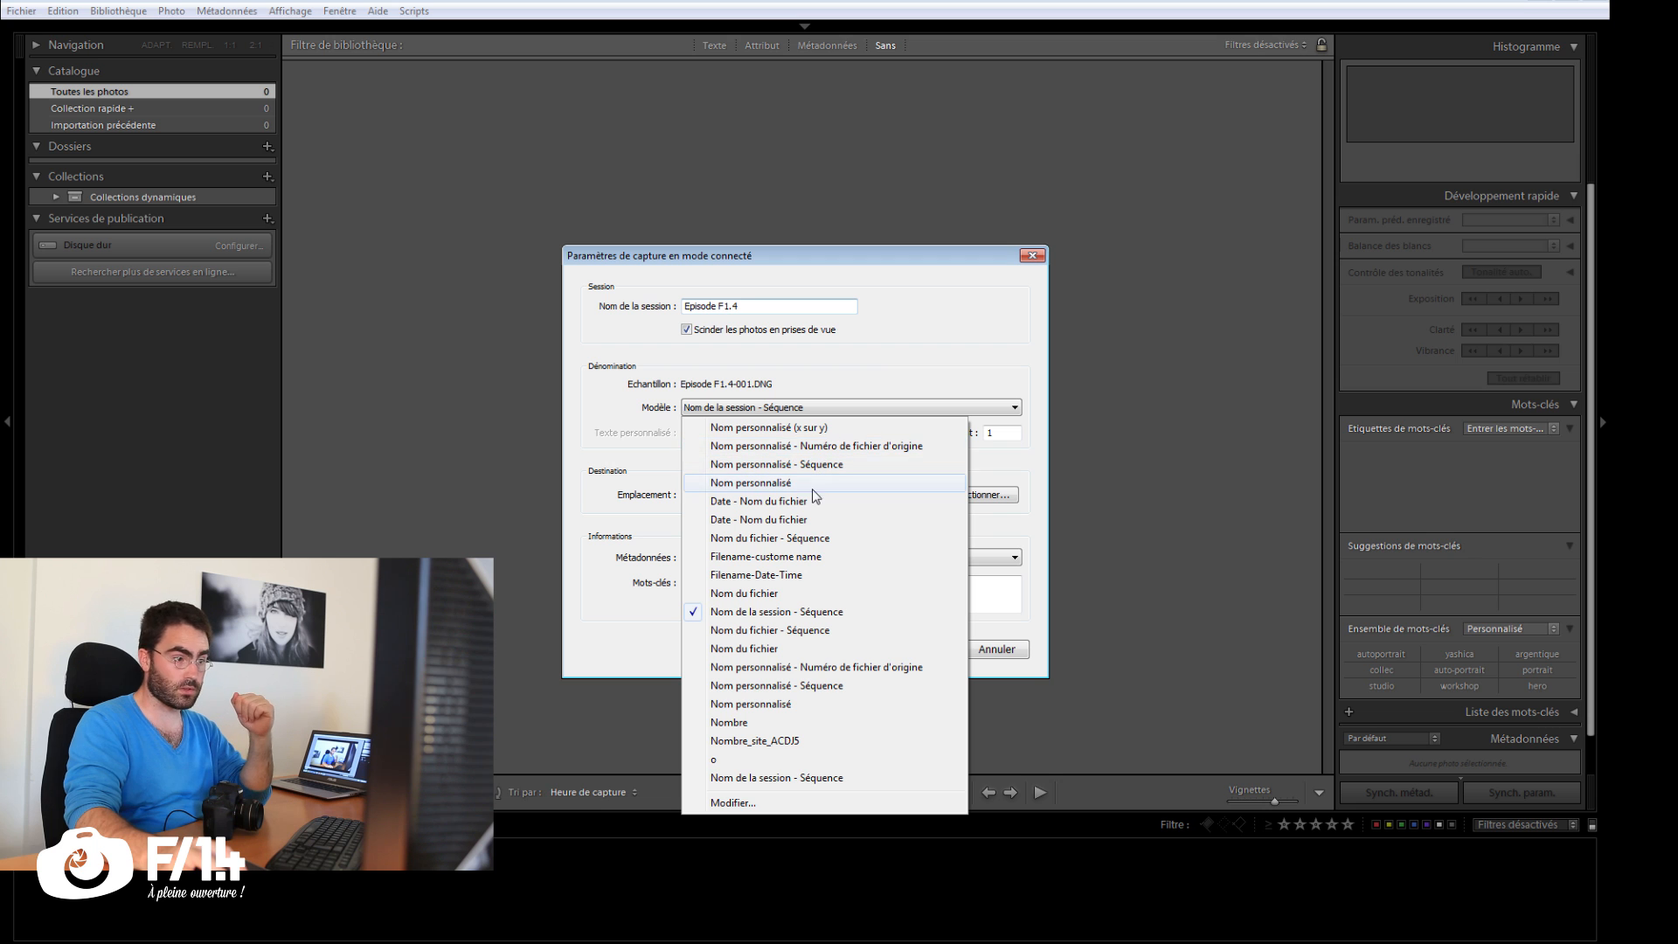
{"action": "left_click", "coordinate": [811, 611]}
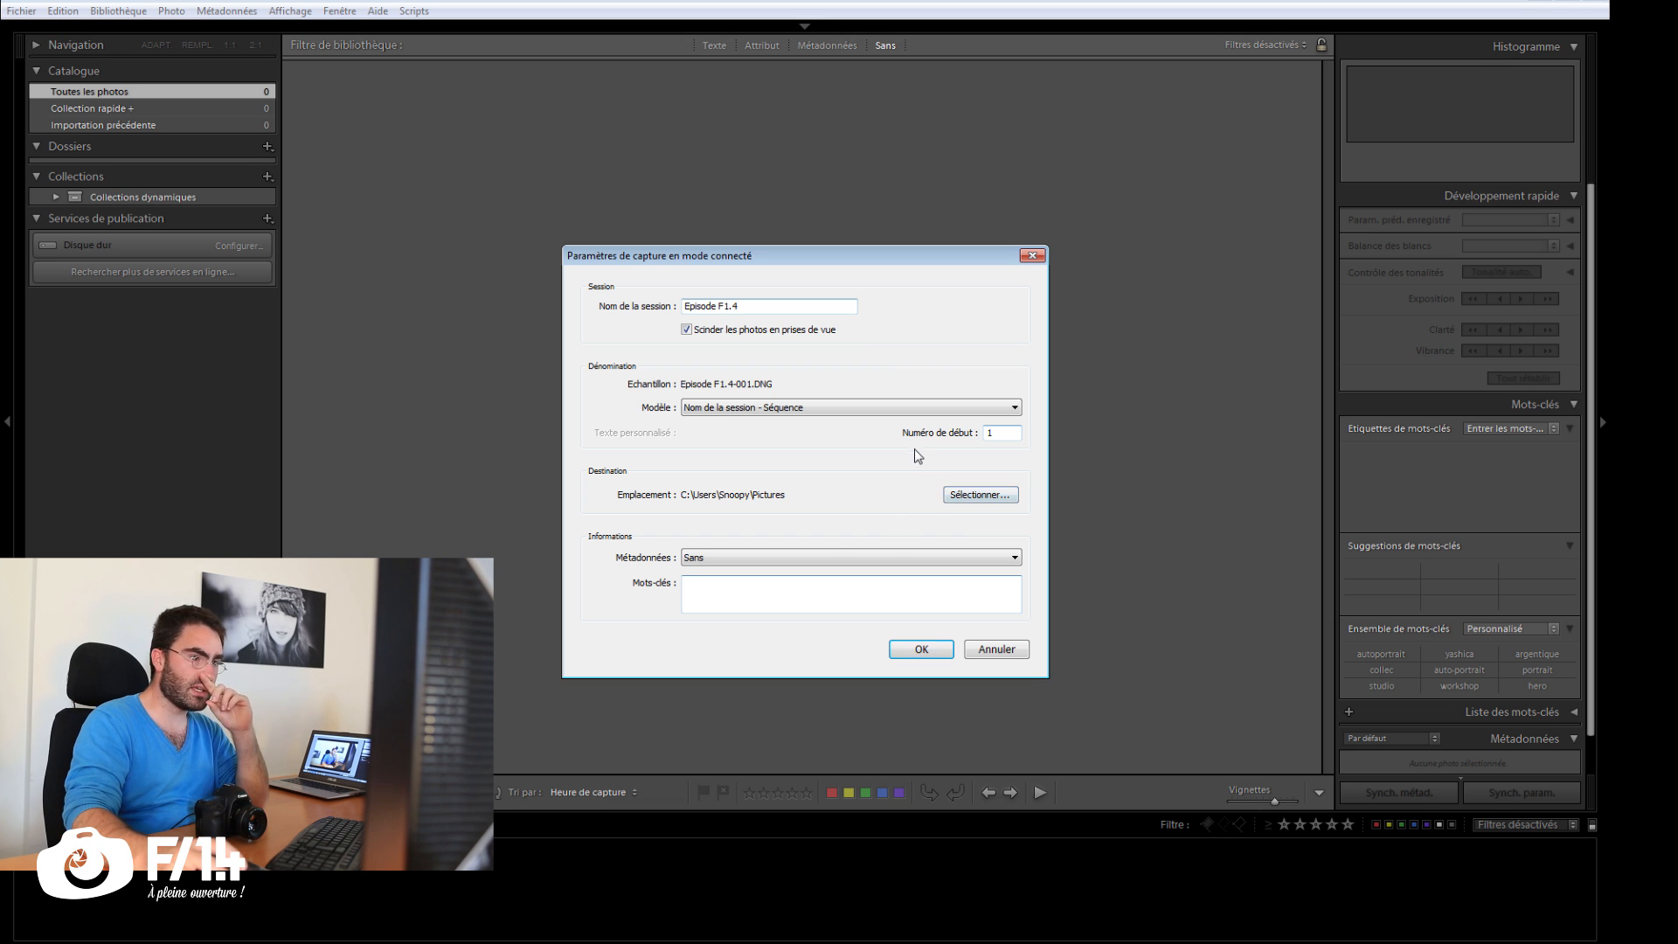
Step: Create a folder named Connecte inside S03E02 - Le shooting connecté and choose it as the session's destination
{"action": "left_click", "coordinate": [961, 498]}
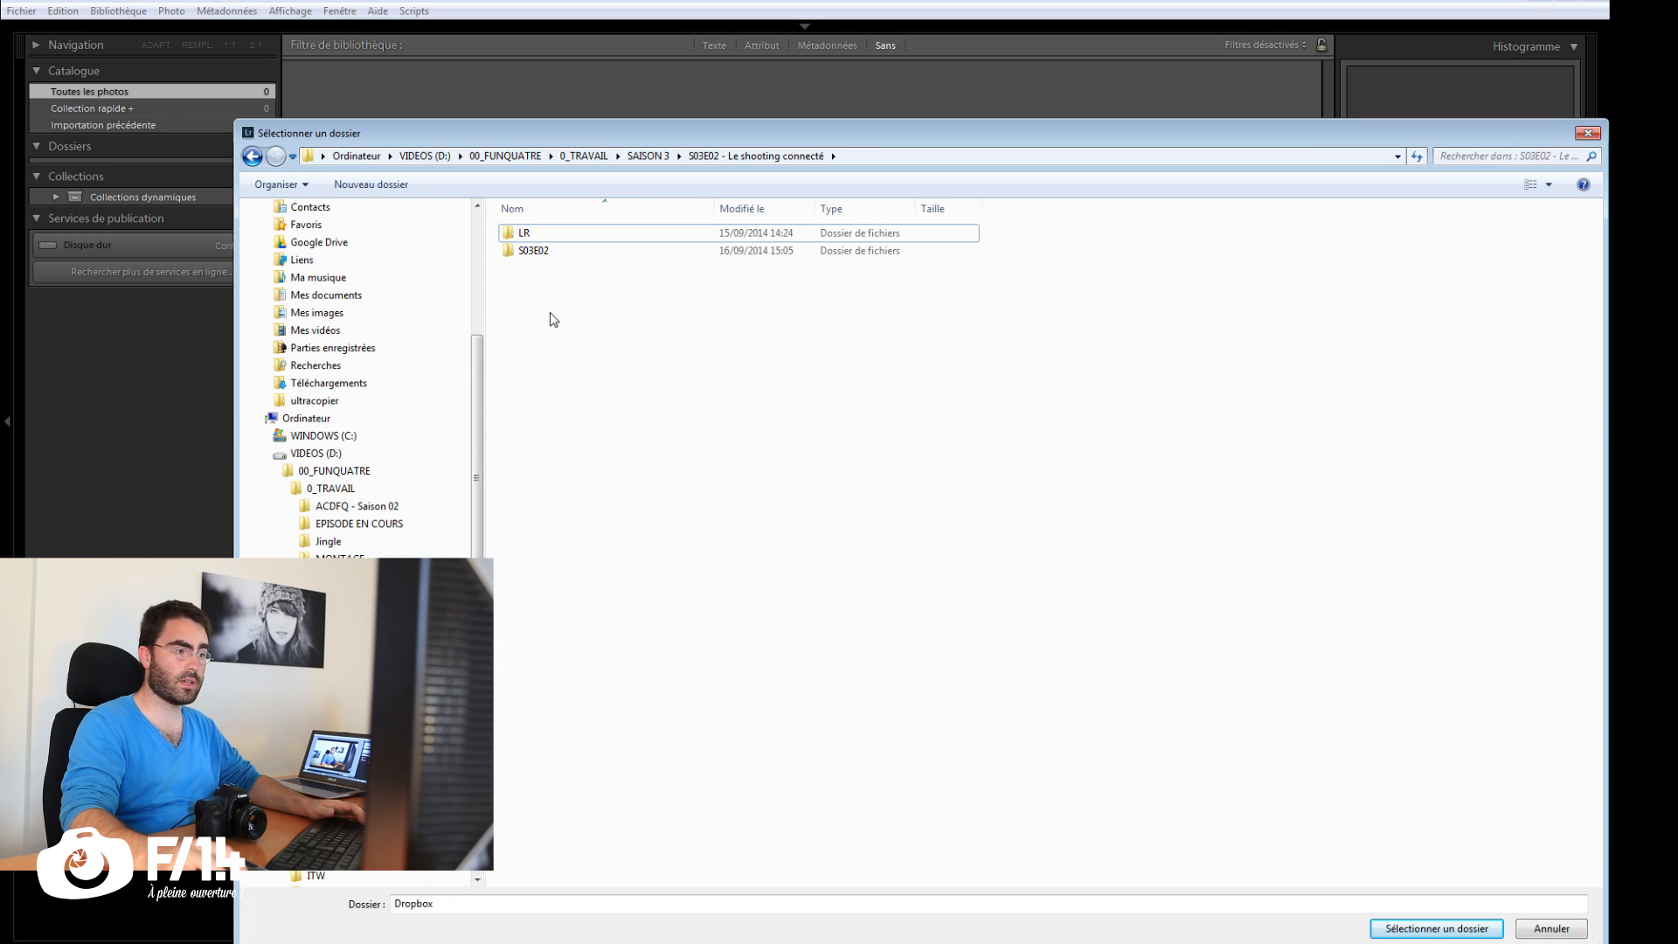
{"action": "right_click", "coordinate": [551, 316]}
{"action": "mouse_move", "coordinate": [541, 513]}
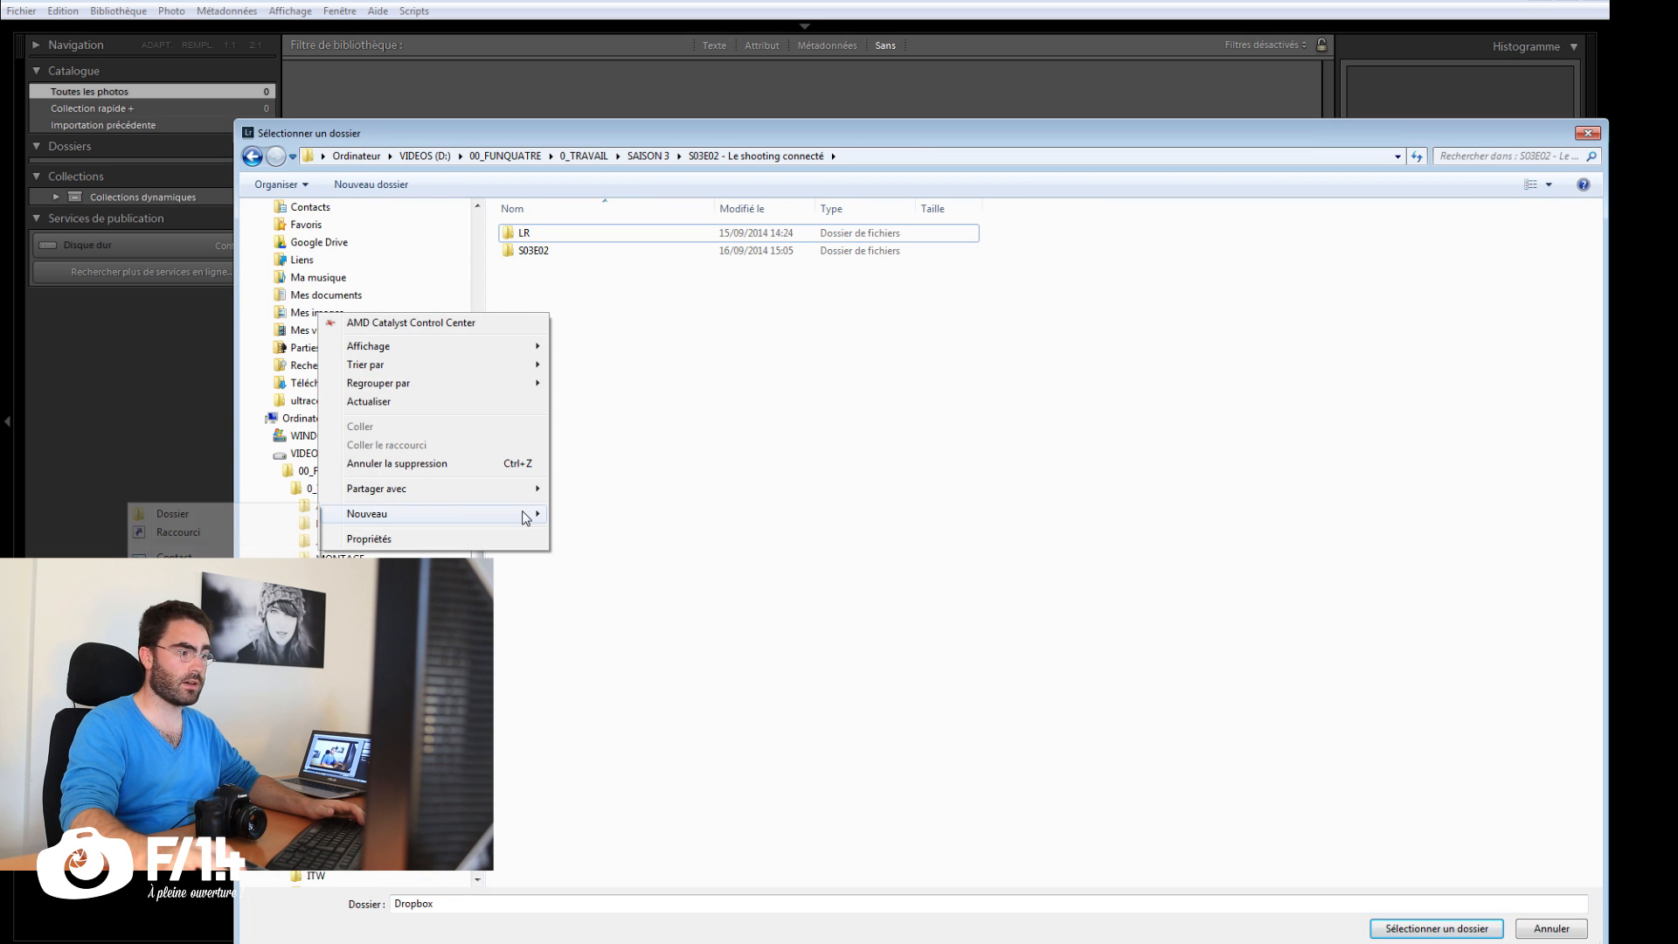
{"action": "left_click", "coordinate": [266, 521]}
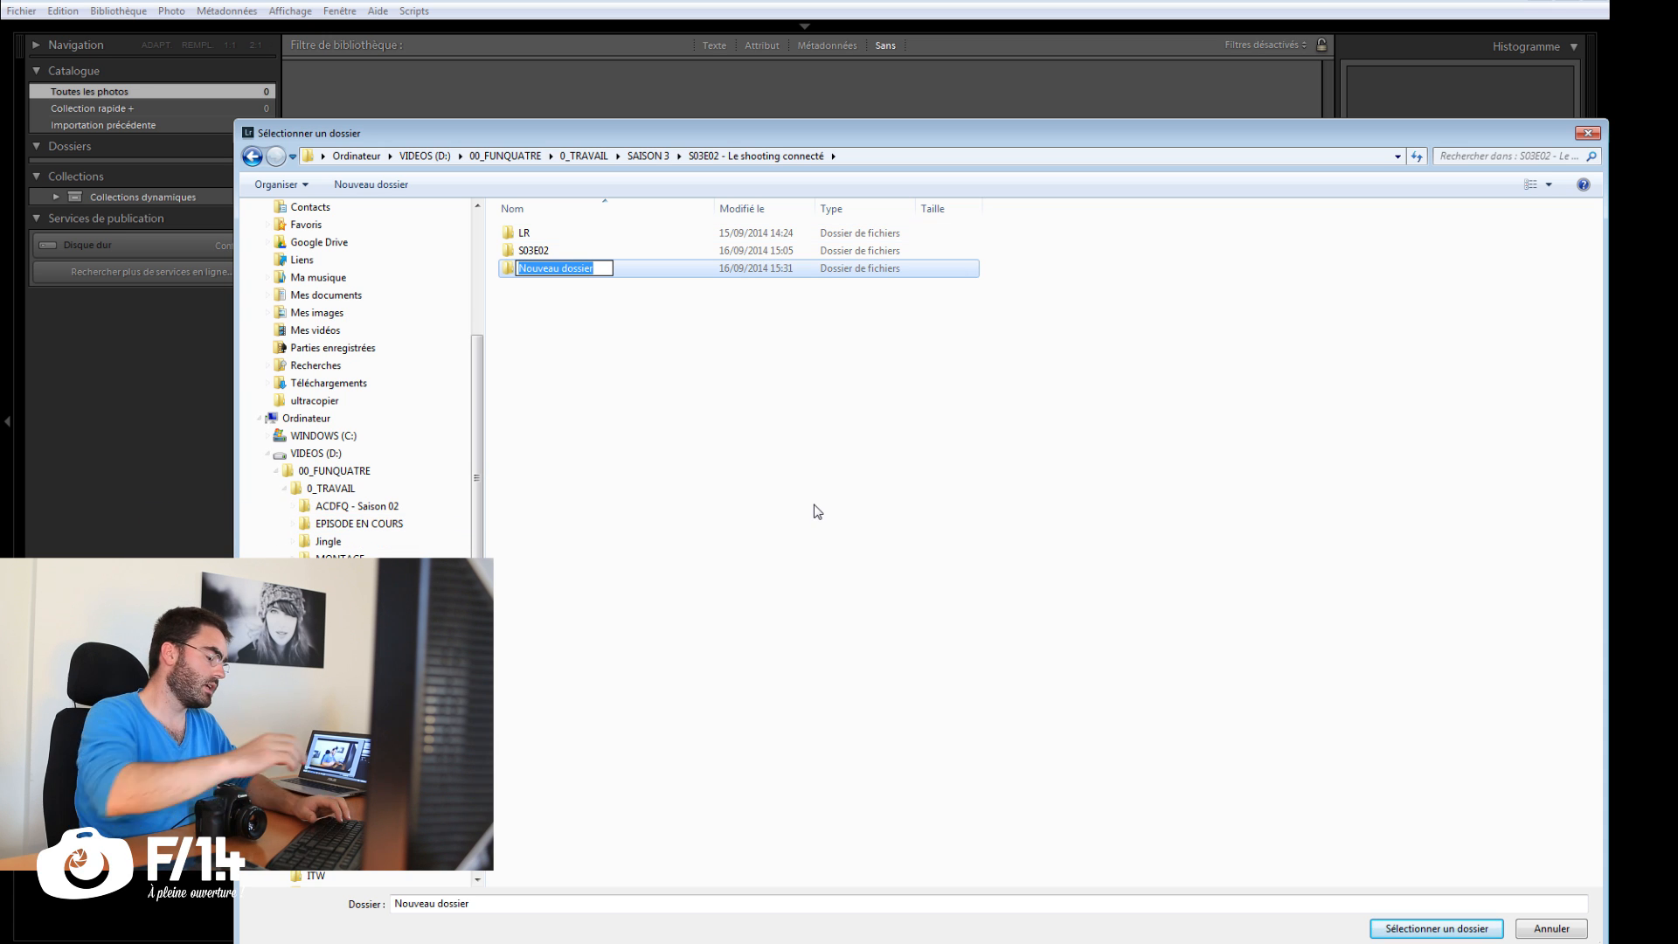
{"action": "type", "text": "Connecte"}
{"action": "key", "text": "Return"}
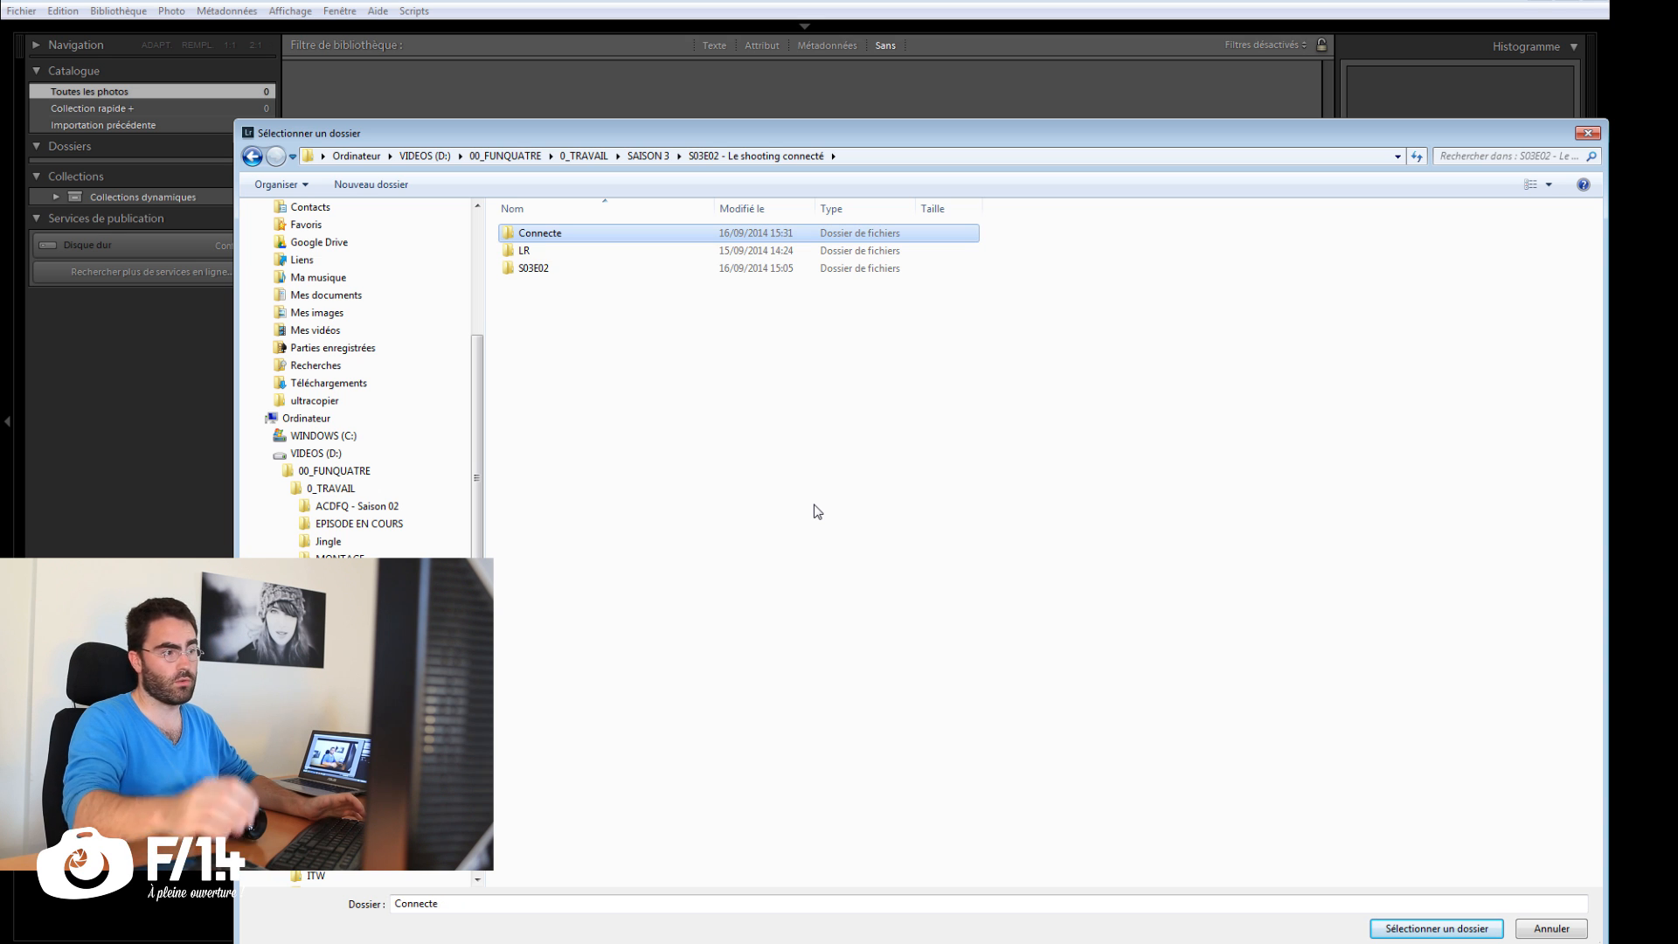
{"action": "double_click", "coordinate": [669, 236]}
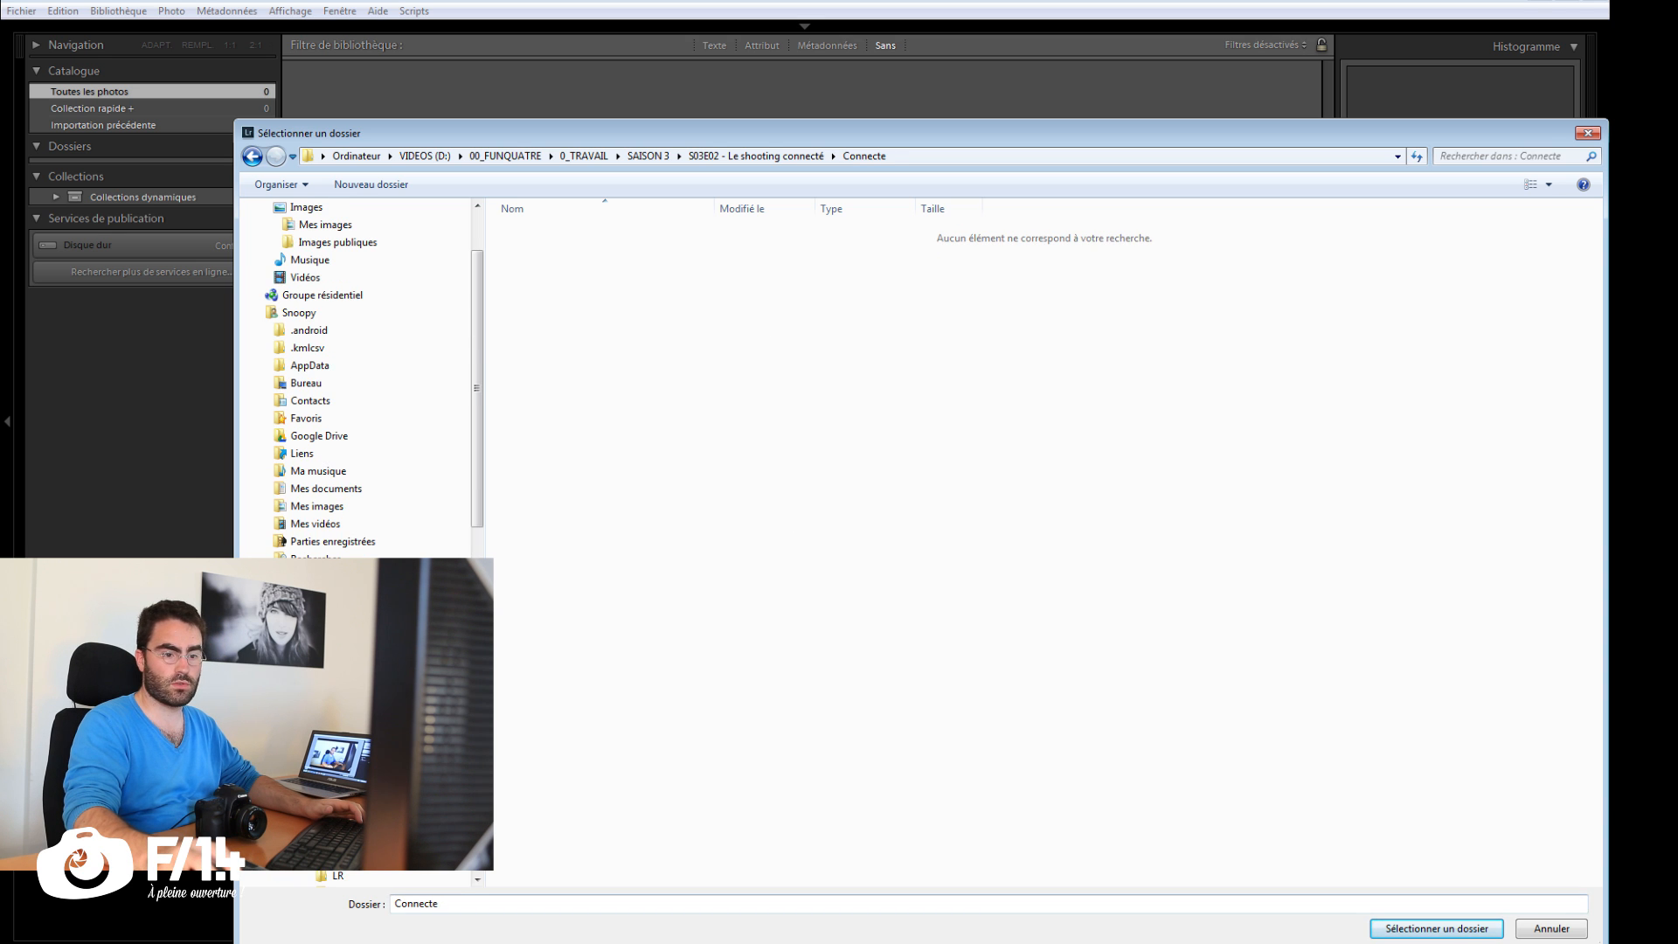
{"action": "left_click", "coordinate": [1436, 928]}
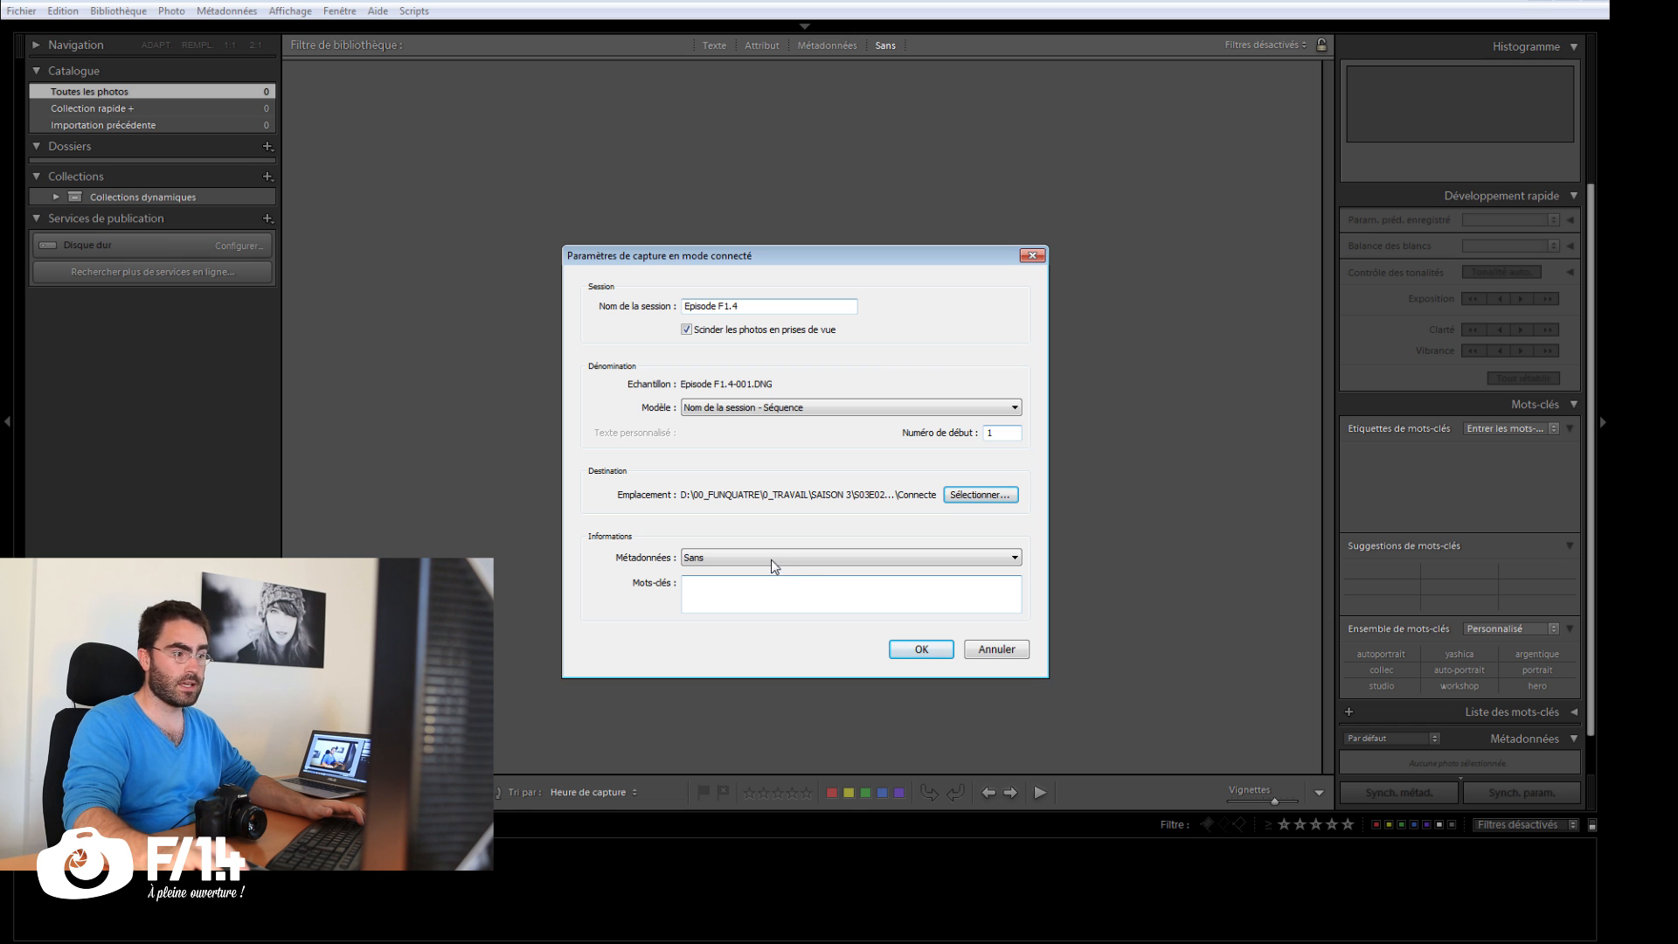
Step: Assign the copyright metadata preset and the keywords episode, shooting, lightroom, and confirm the tethered capture settings
{"action": "left_click", "coordinate": [771, 560]}
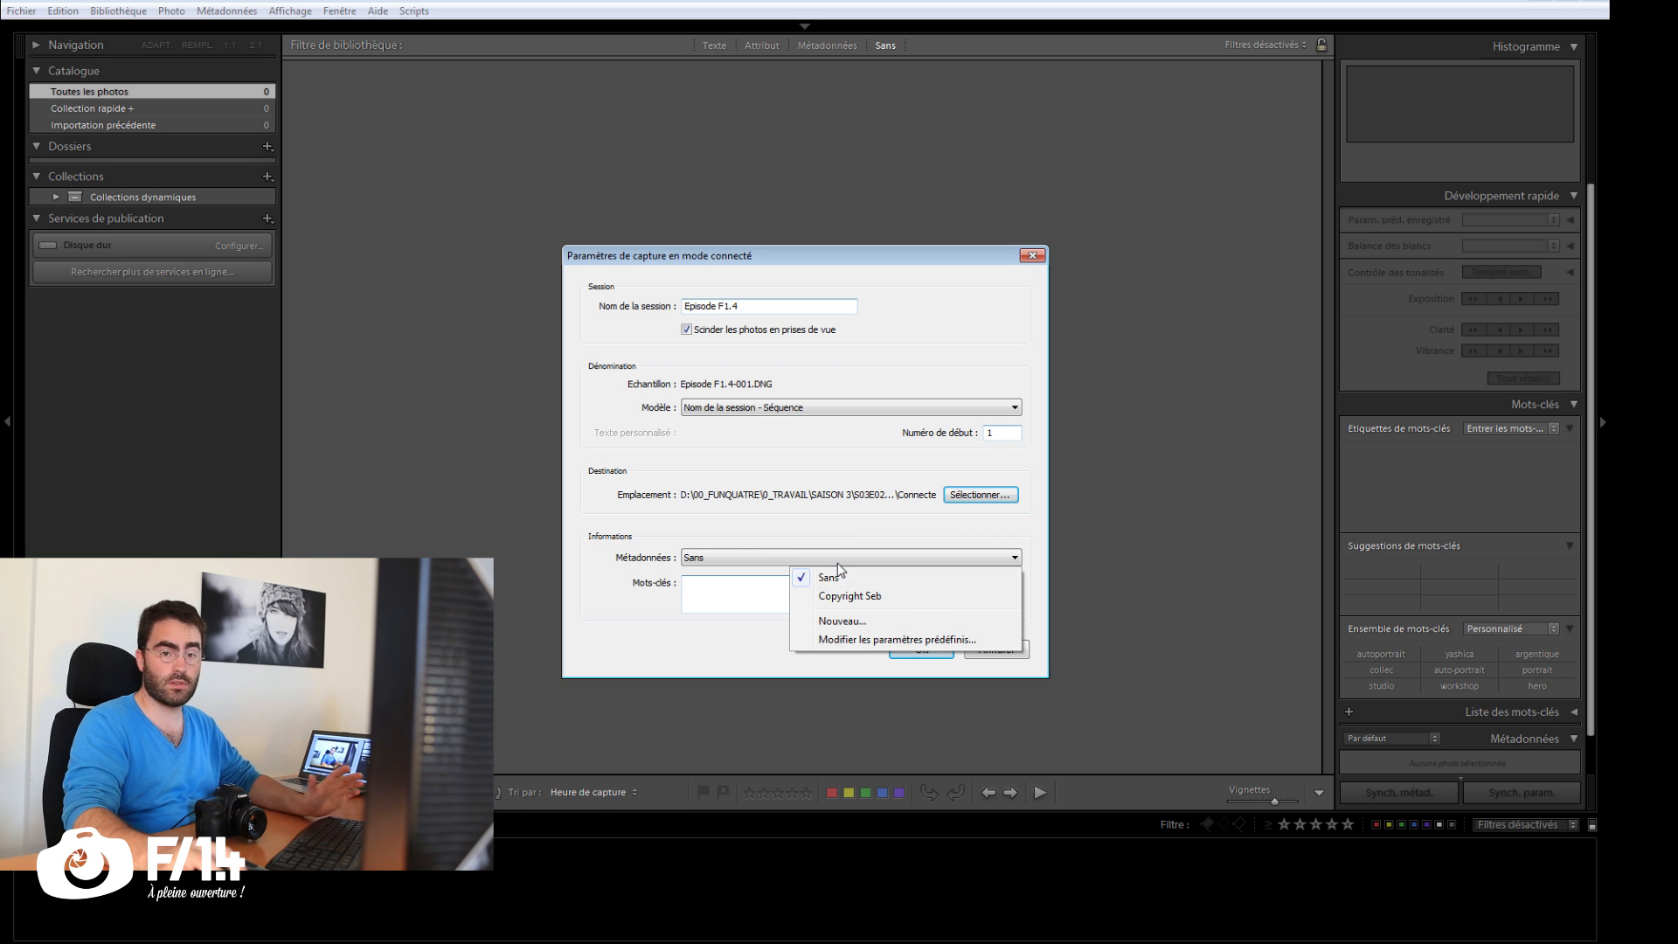
{"action": "left_click", "coordinate": [847, 596]}
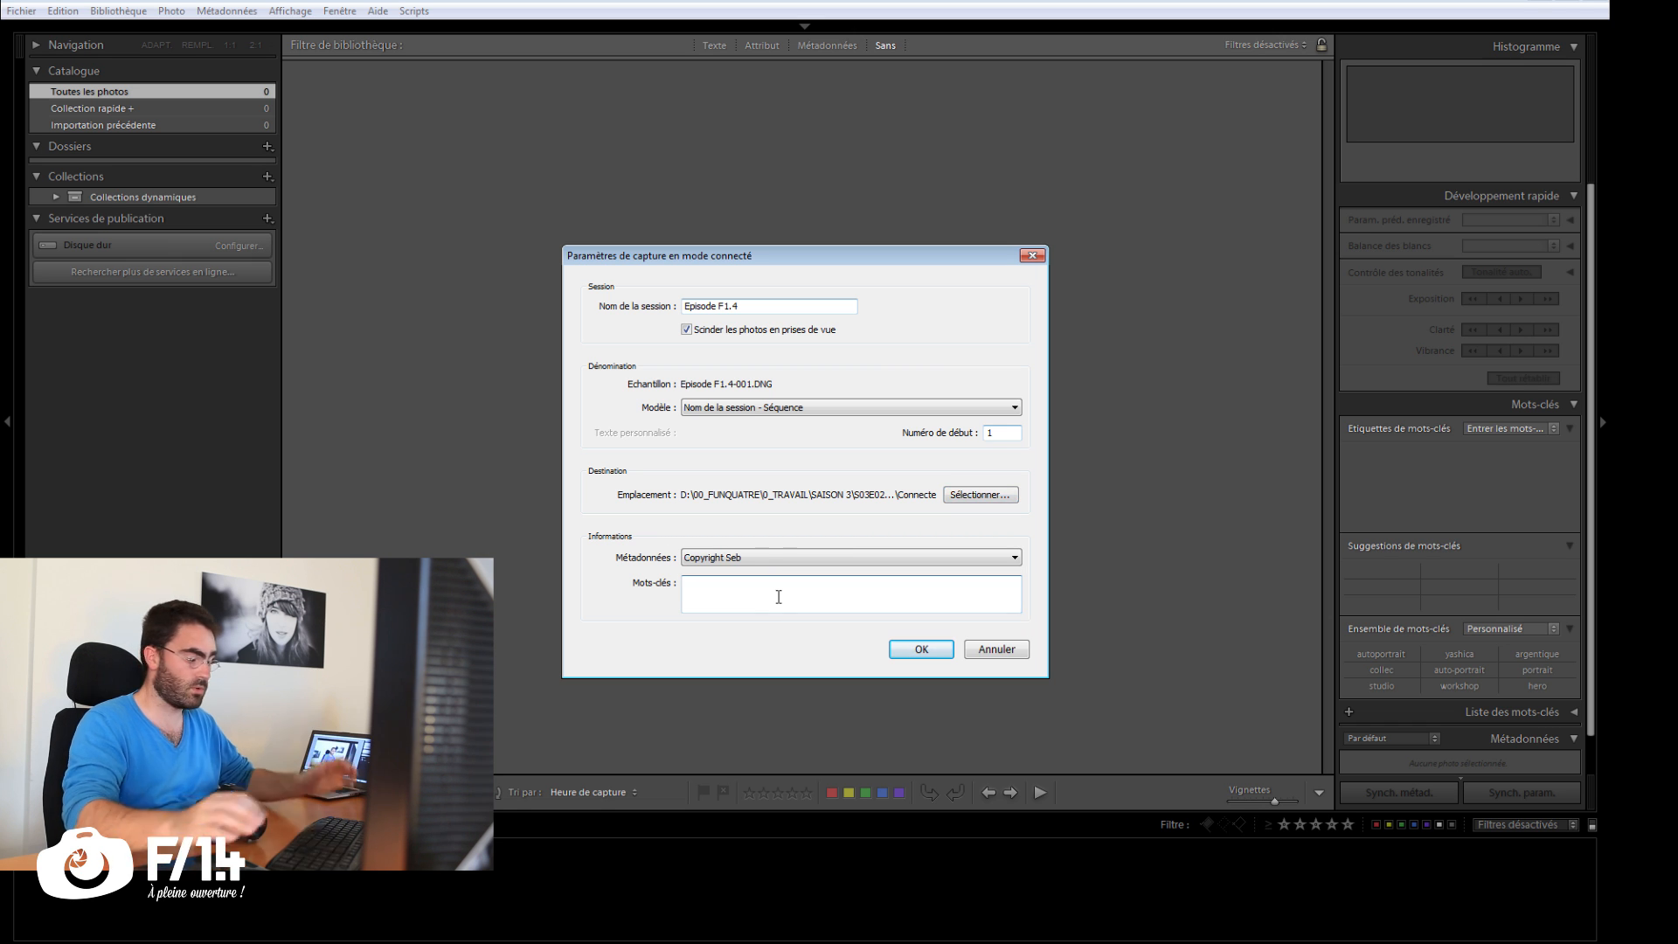
{"action": "left_click", "coordinate": [778, 597]}
{"action": "type", "text": "episode, "}
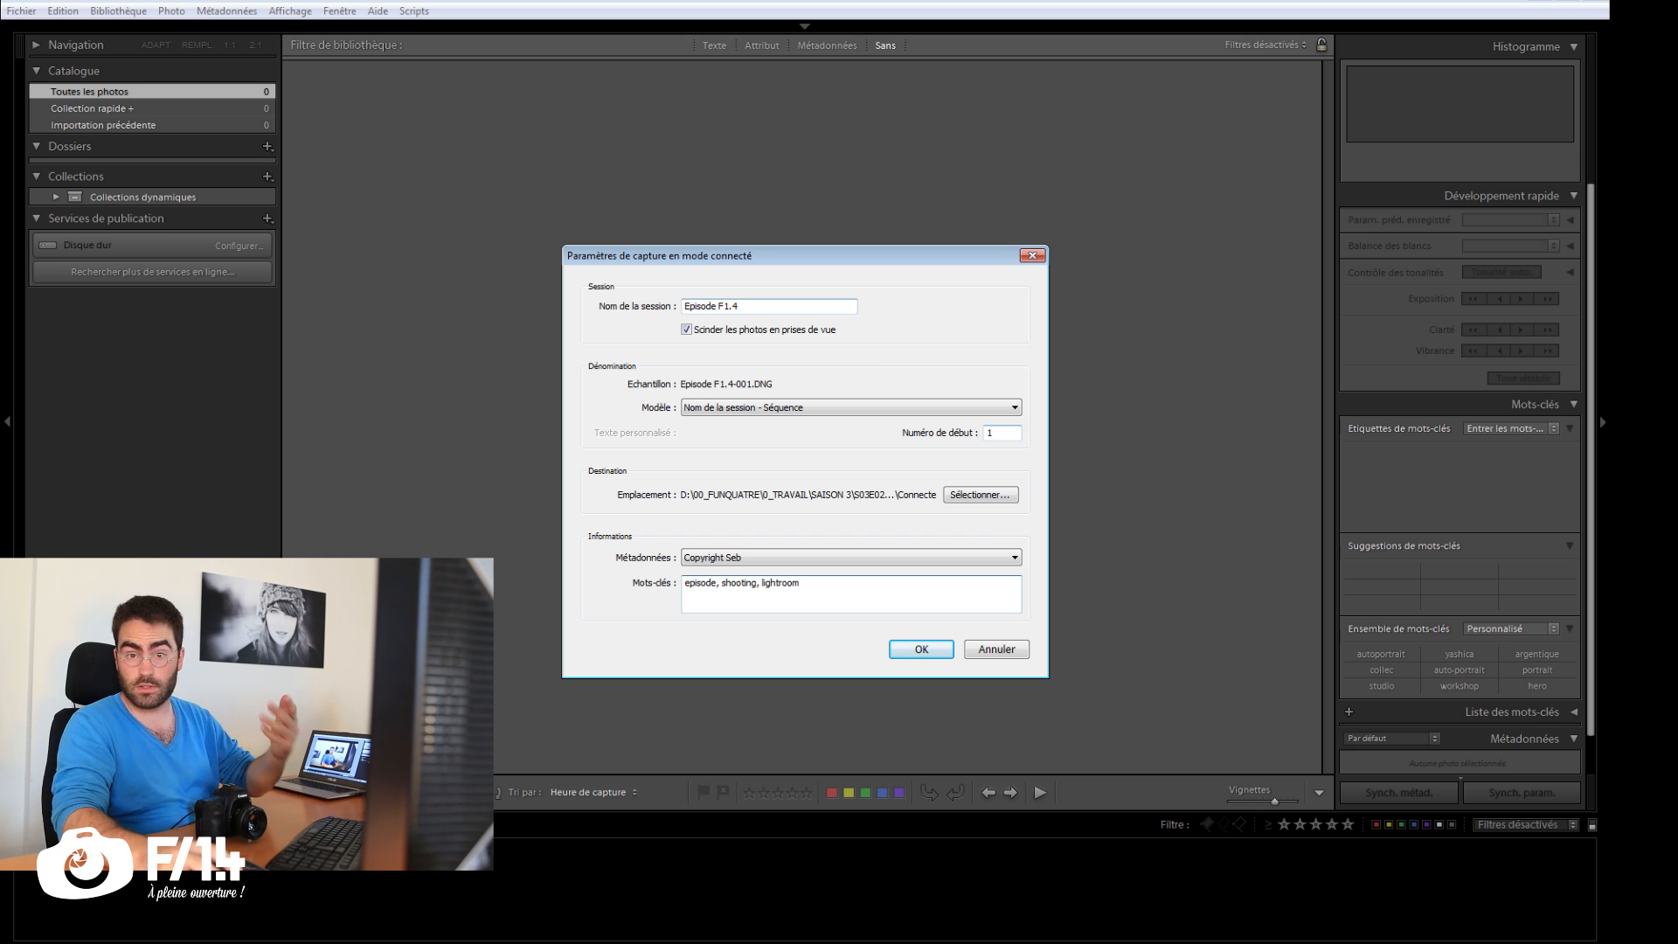
{"action": "type", "text": "shooting, lightroom"}
{"action": "left_click", "coordinate": [949, 651]}
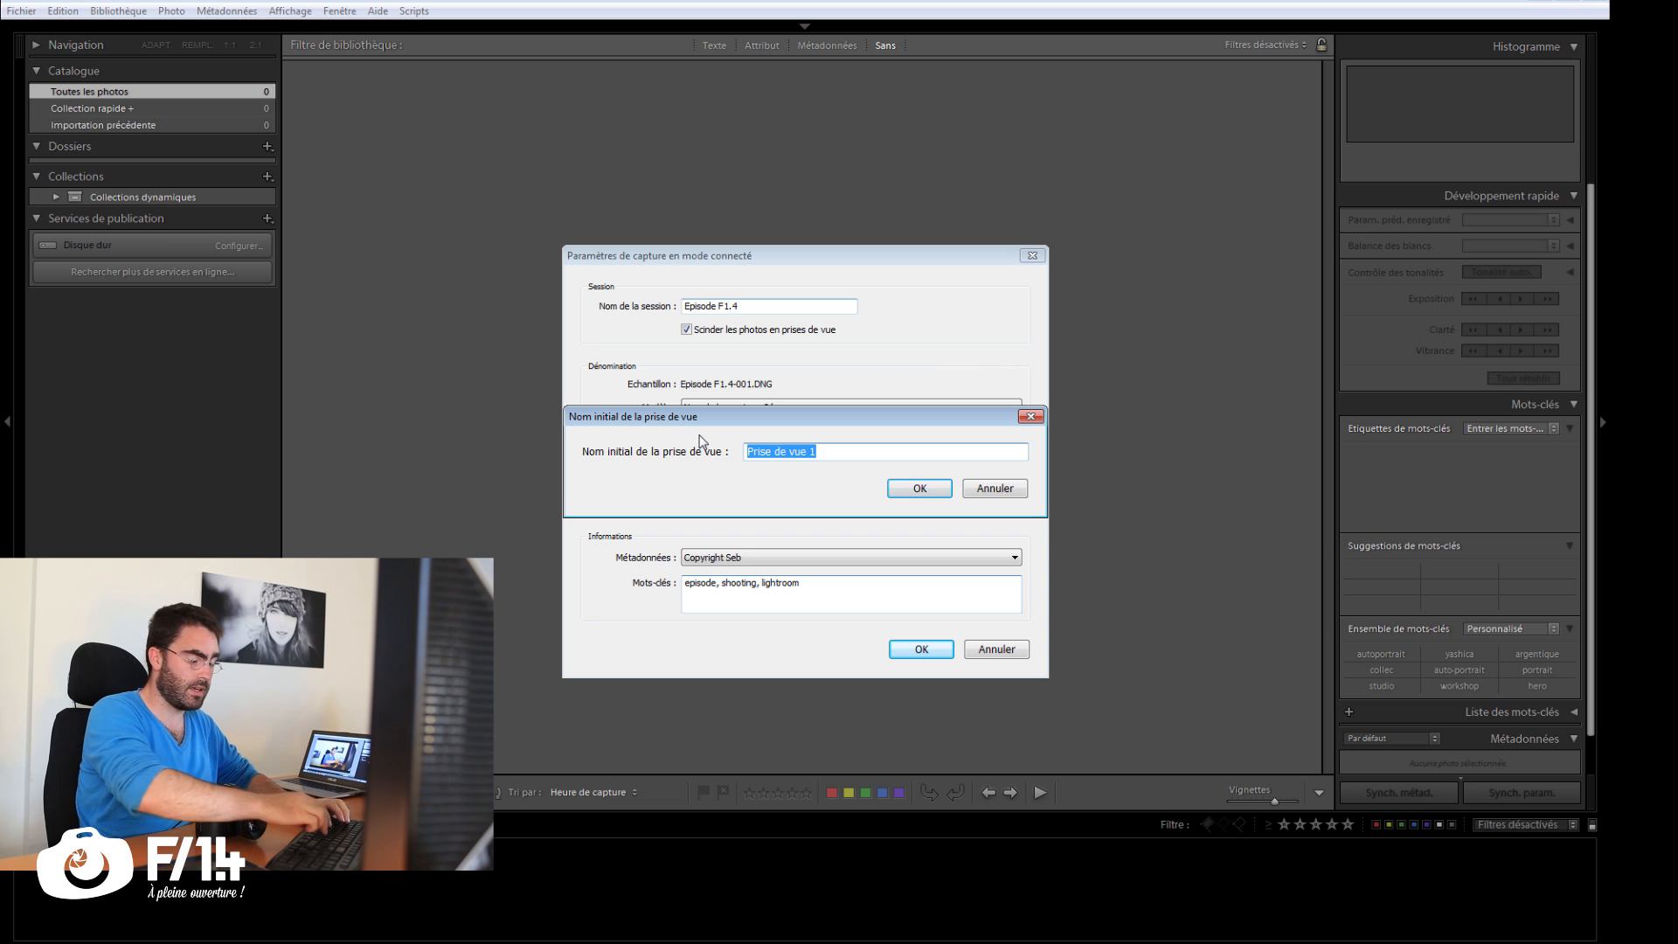
Step: Name the initial shot maillot de bain 1 and start the tethered session
{"action": "type", "text": "maillot de bao"}
{"action": "key", "text": "BackSpace"}
{"action": "type", "text": "in"}
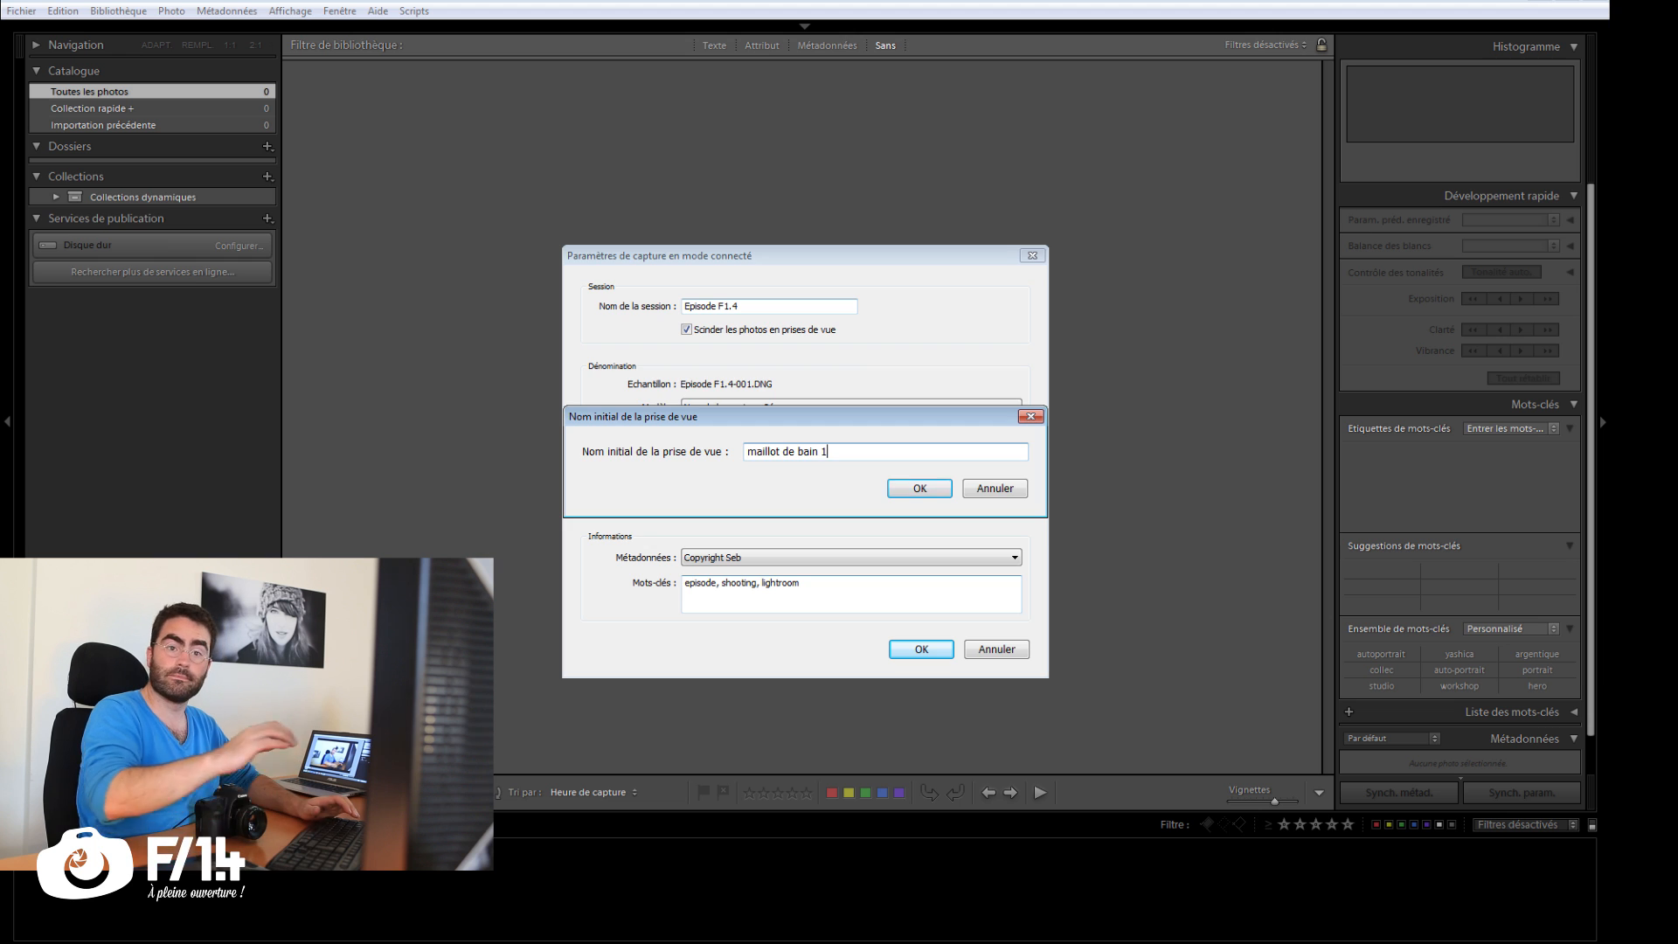
{"action": "key", "text": "Return"}
{"action": "key", "text": "Return"}
Step: Set the tethered capture's develop preset to NB_CONTRAST_1 from 0 - LES BONS and trigger a photo
{"action": "left_click_drag", "start_coordinate": [1012, 281], "coordinate": [1003, 156]}
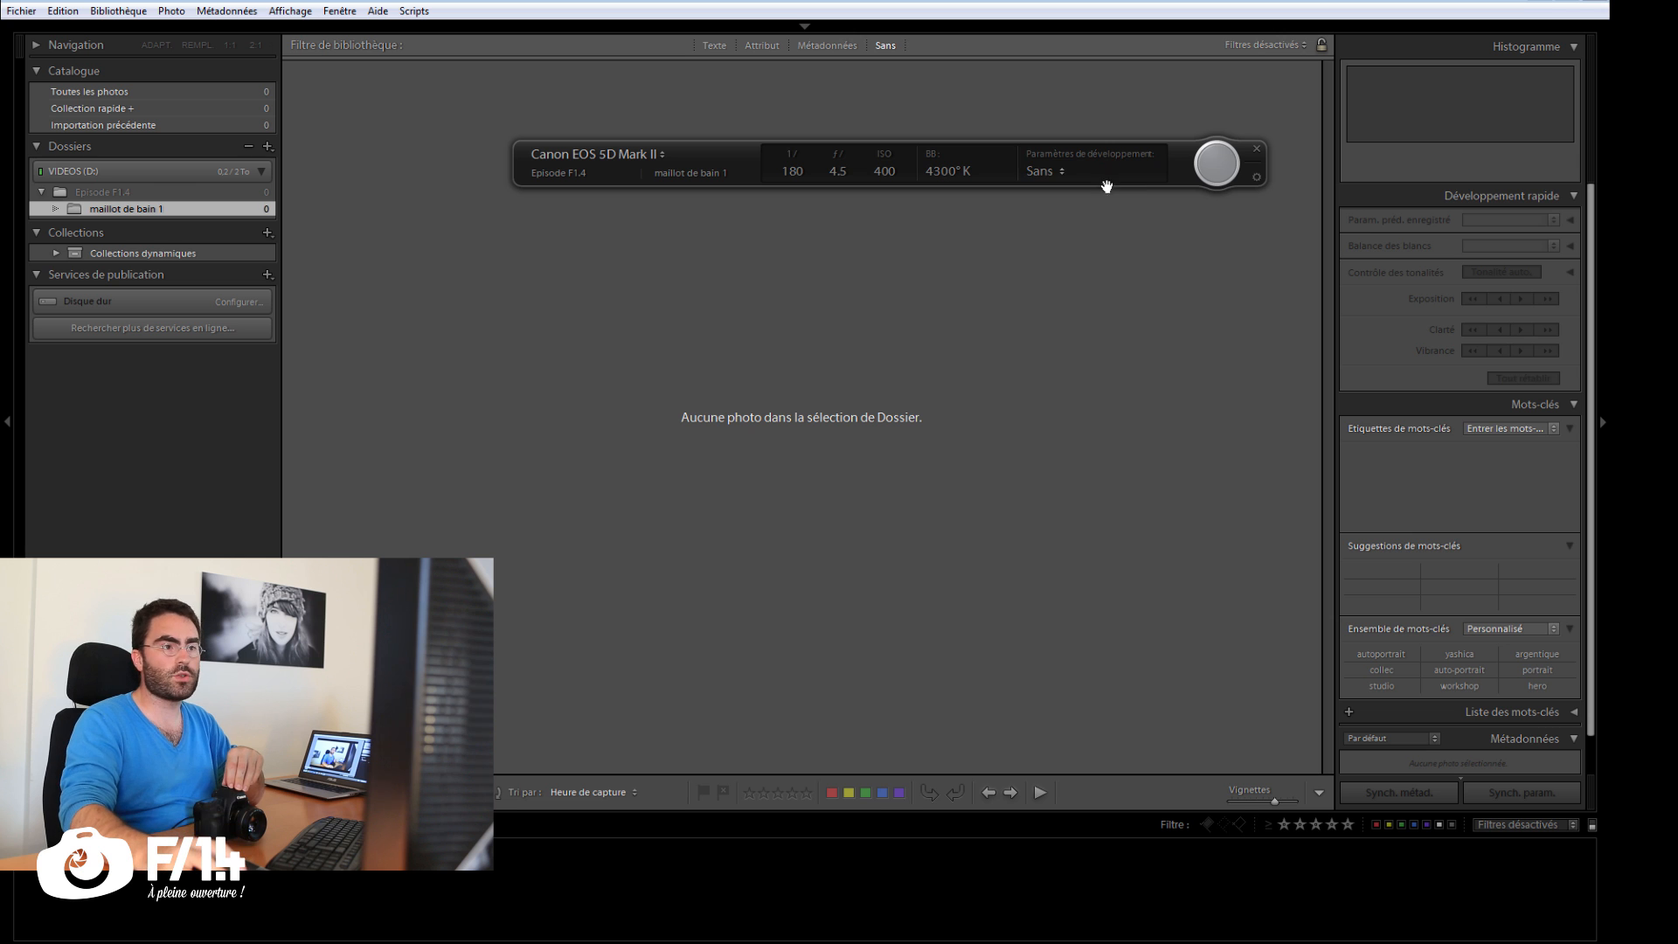
{"action": "left_click", "coordinate": [1061, 171]}
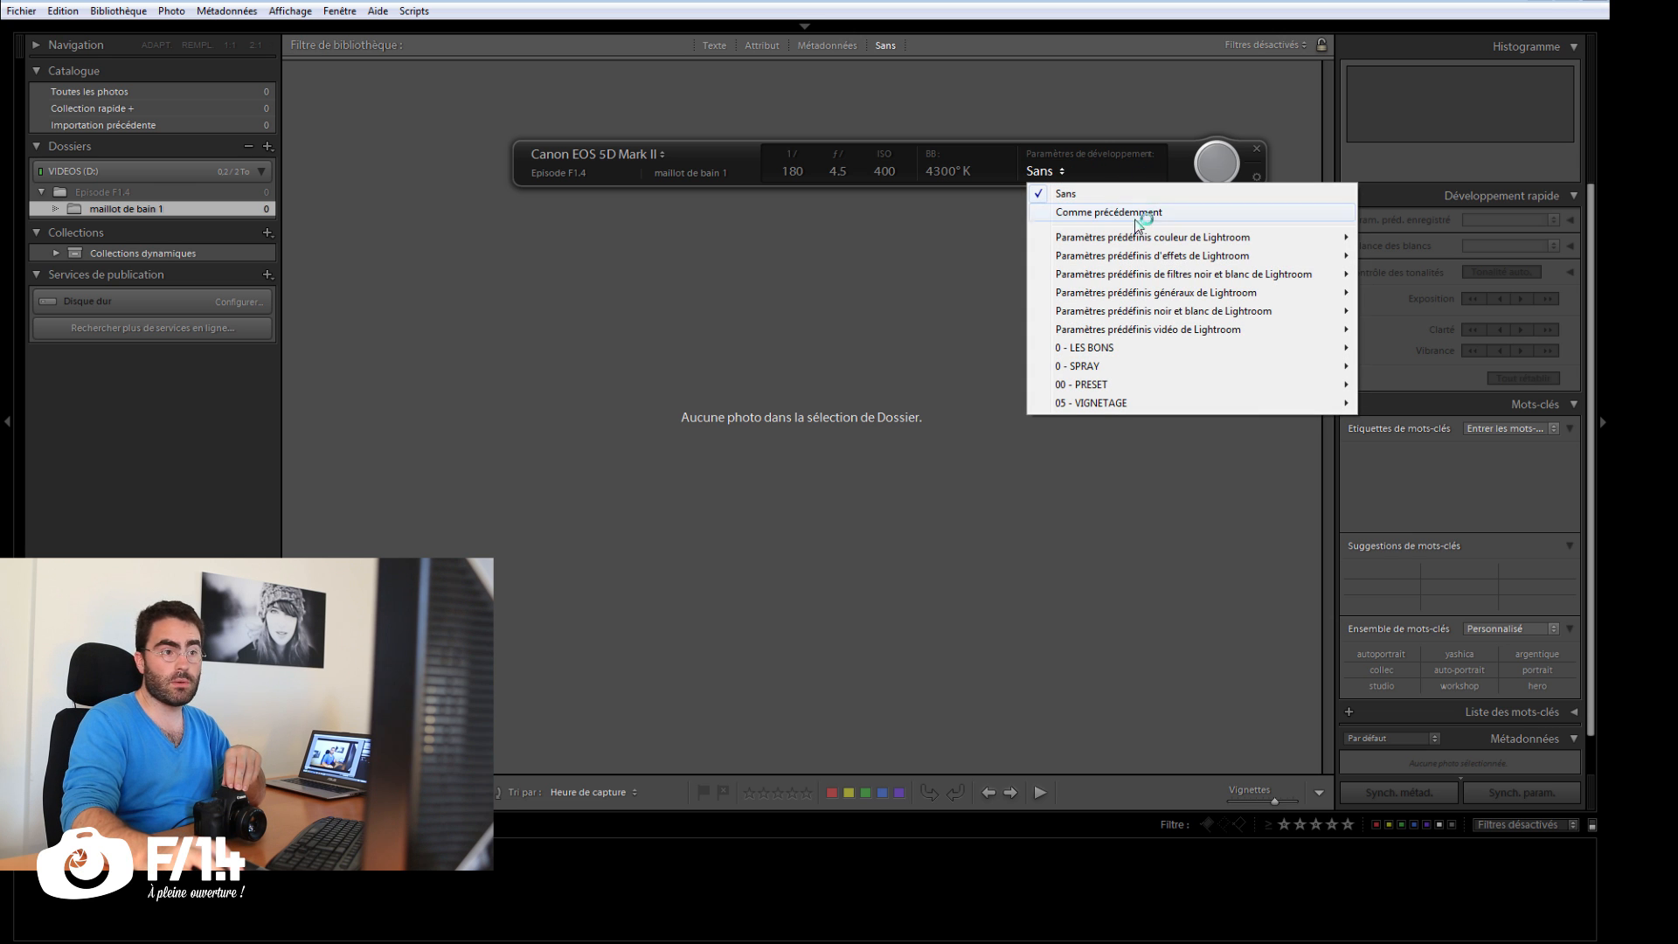
{"action": "mouse_move", "coordinate": [1125, 357]}
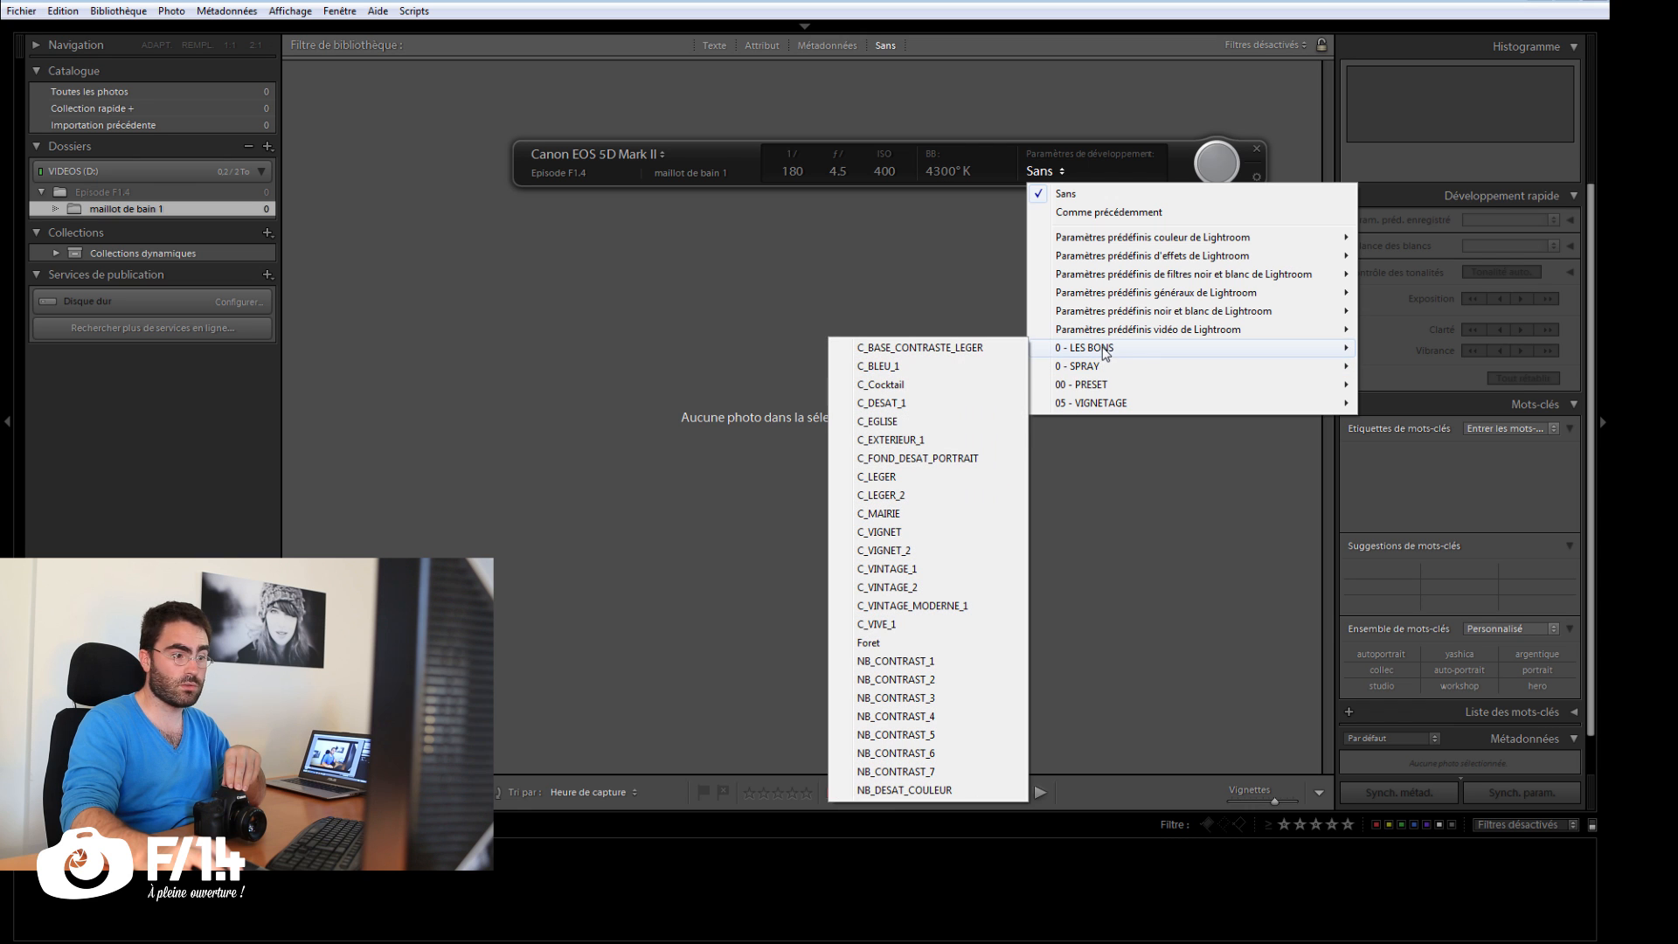
{"action": "left_click", "coordinate": [924, 663]}
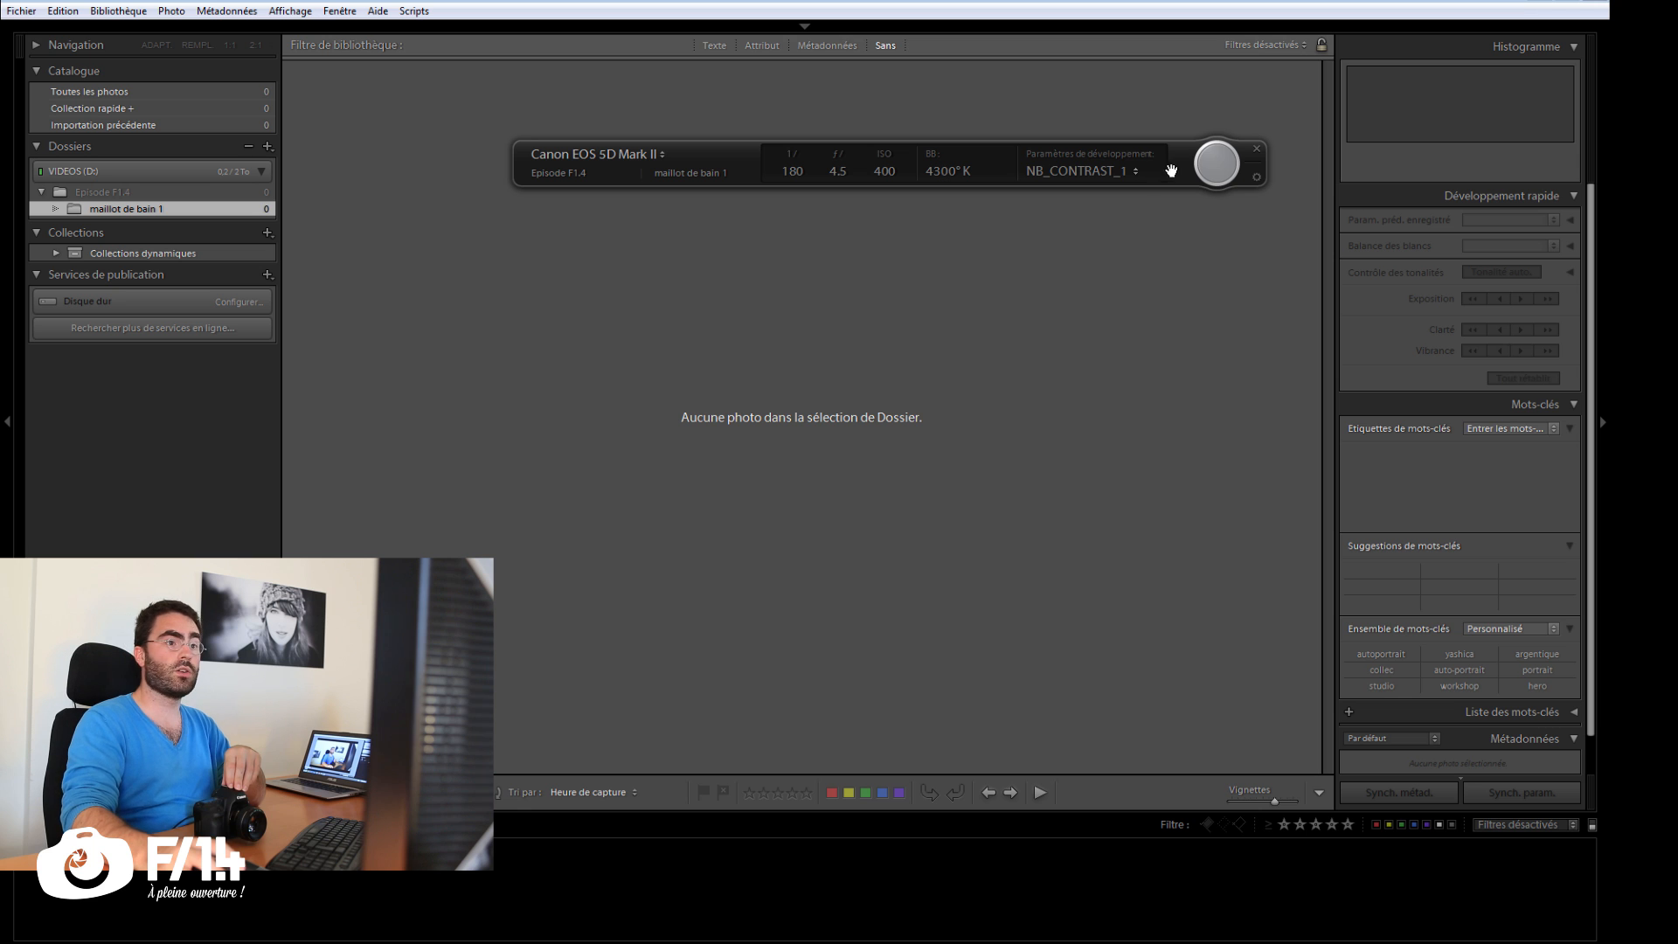
{"action": "left_click", "coordinate": [1217, 173]}
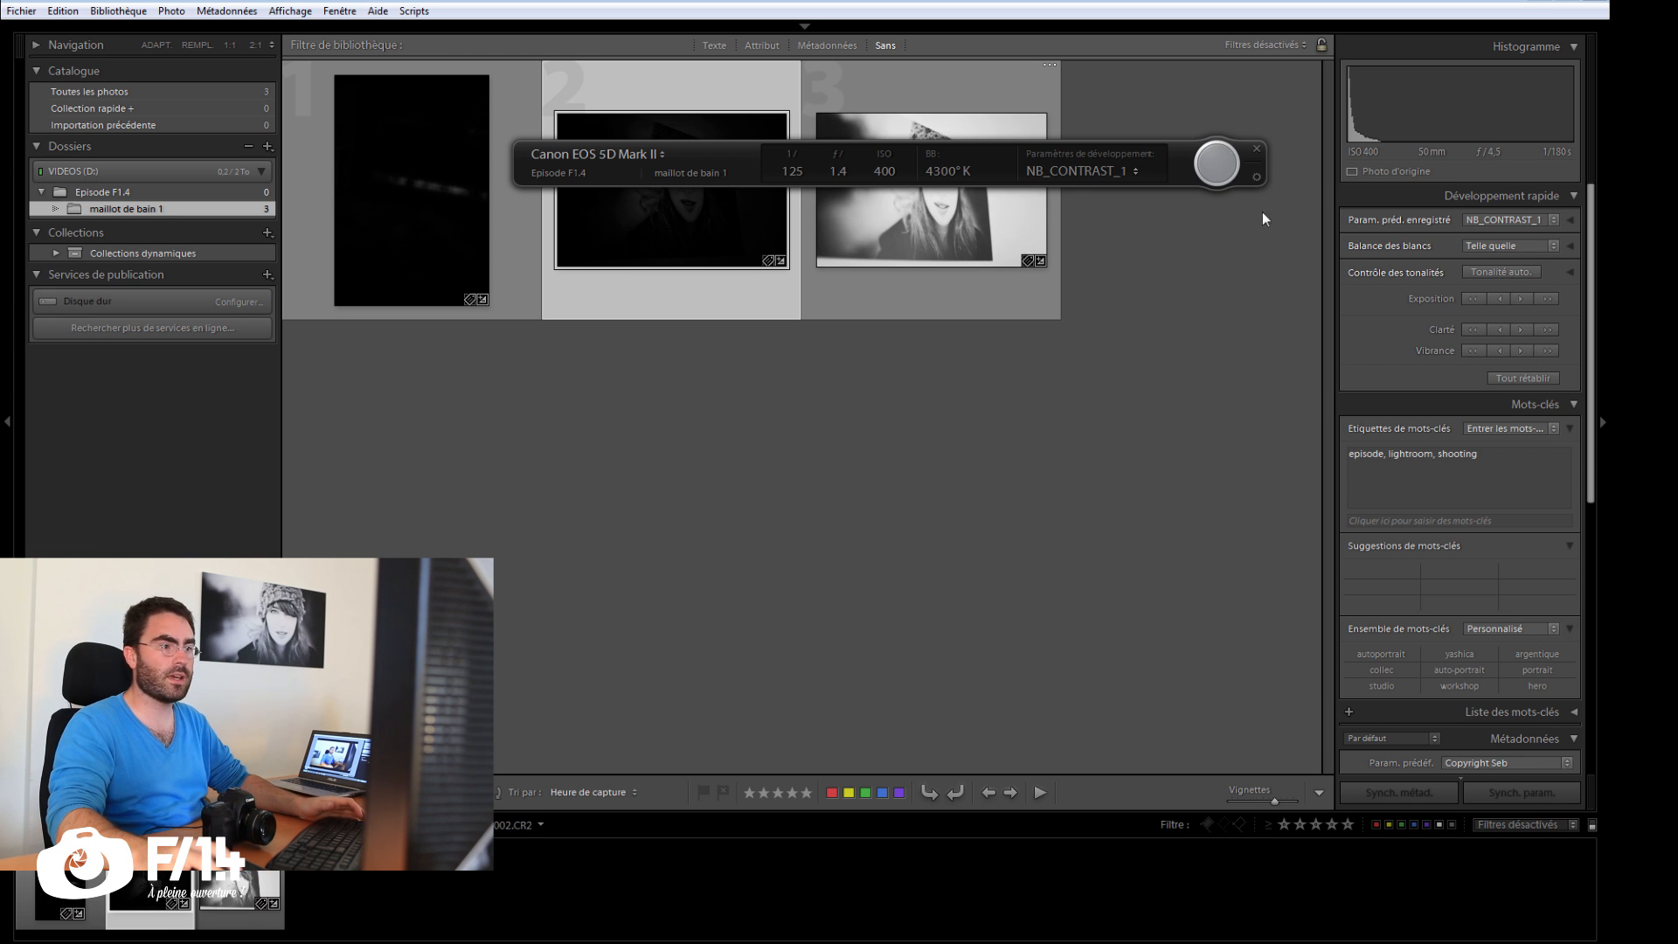
Step: Reset the third photo's develop settings and adjust it with contrast +36, white balance sampled from the pale wall, exposure +0,29 and clarity +18
{"action": "key", "text": "d"}
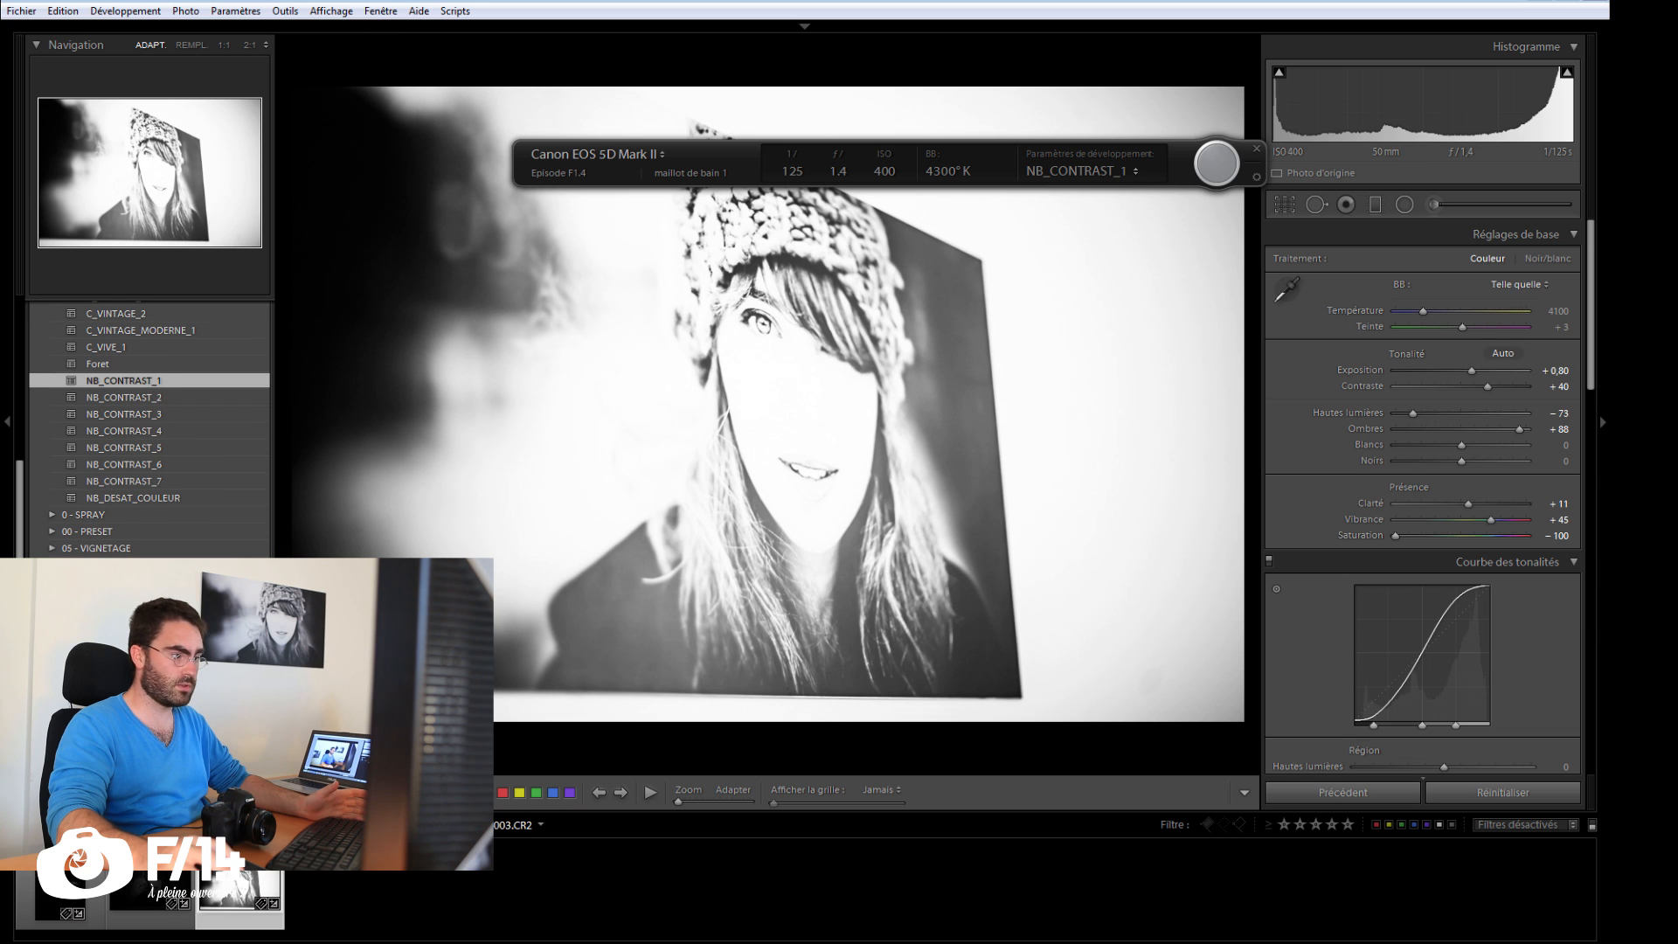
{"action": "left_click", "coordinate": [1494, 795]}
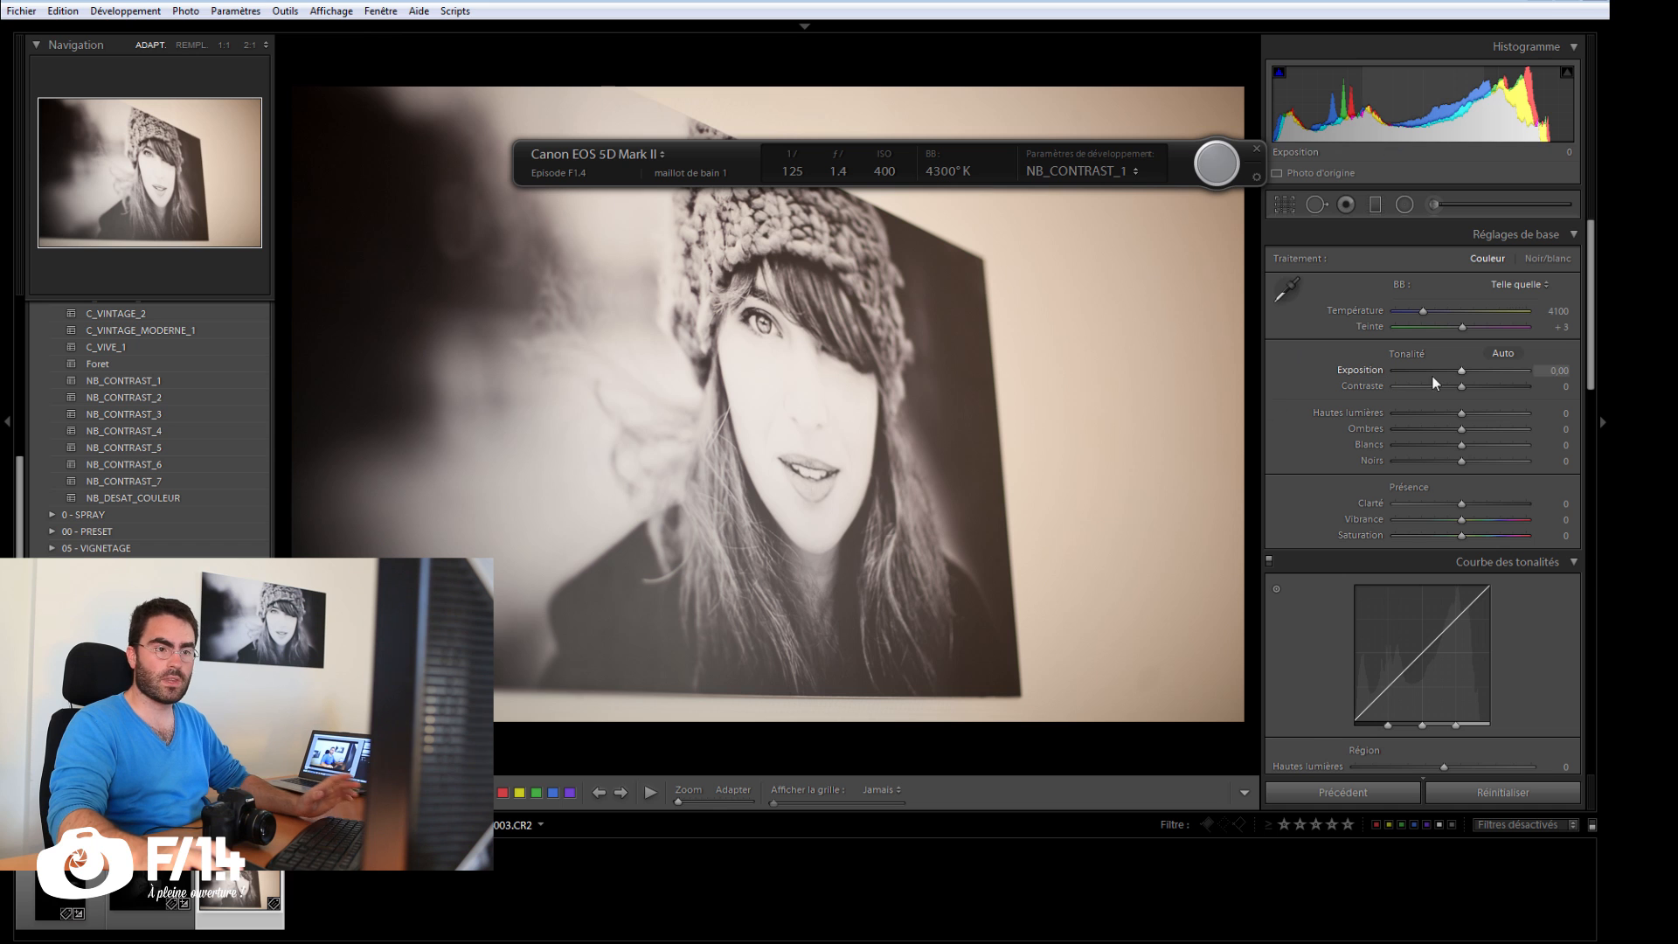
{"action": "left_click", "coordinate": [1486, 385]}
{"action": "key", "text": "w"}
{"action": "left_click", "coordinate": [1125, 277]}
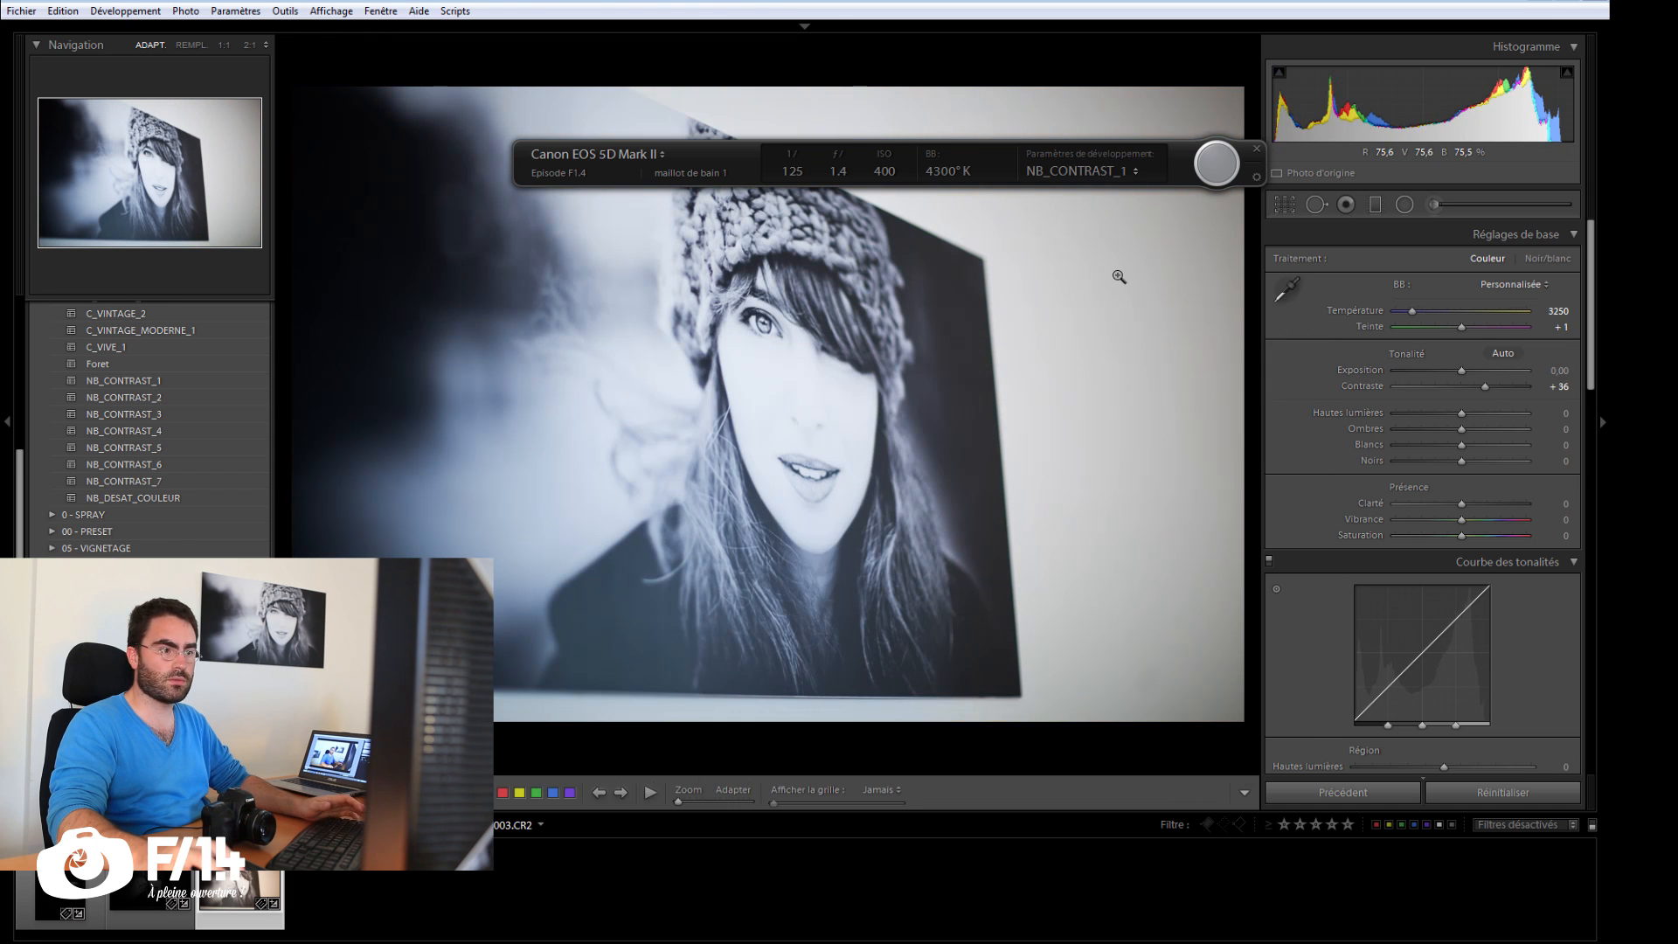
{"action": "left_click_drag", "start_coordinate": [1456, 372], "coordinate": [1460, 374]}
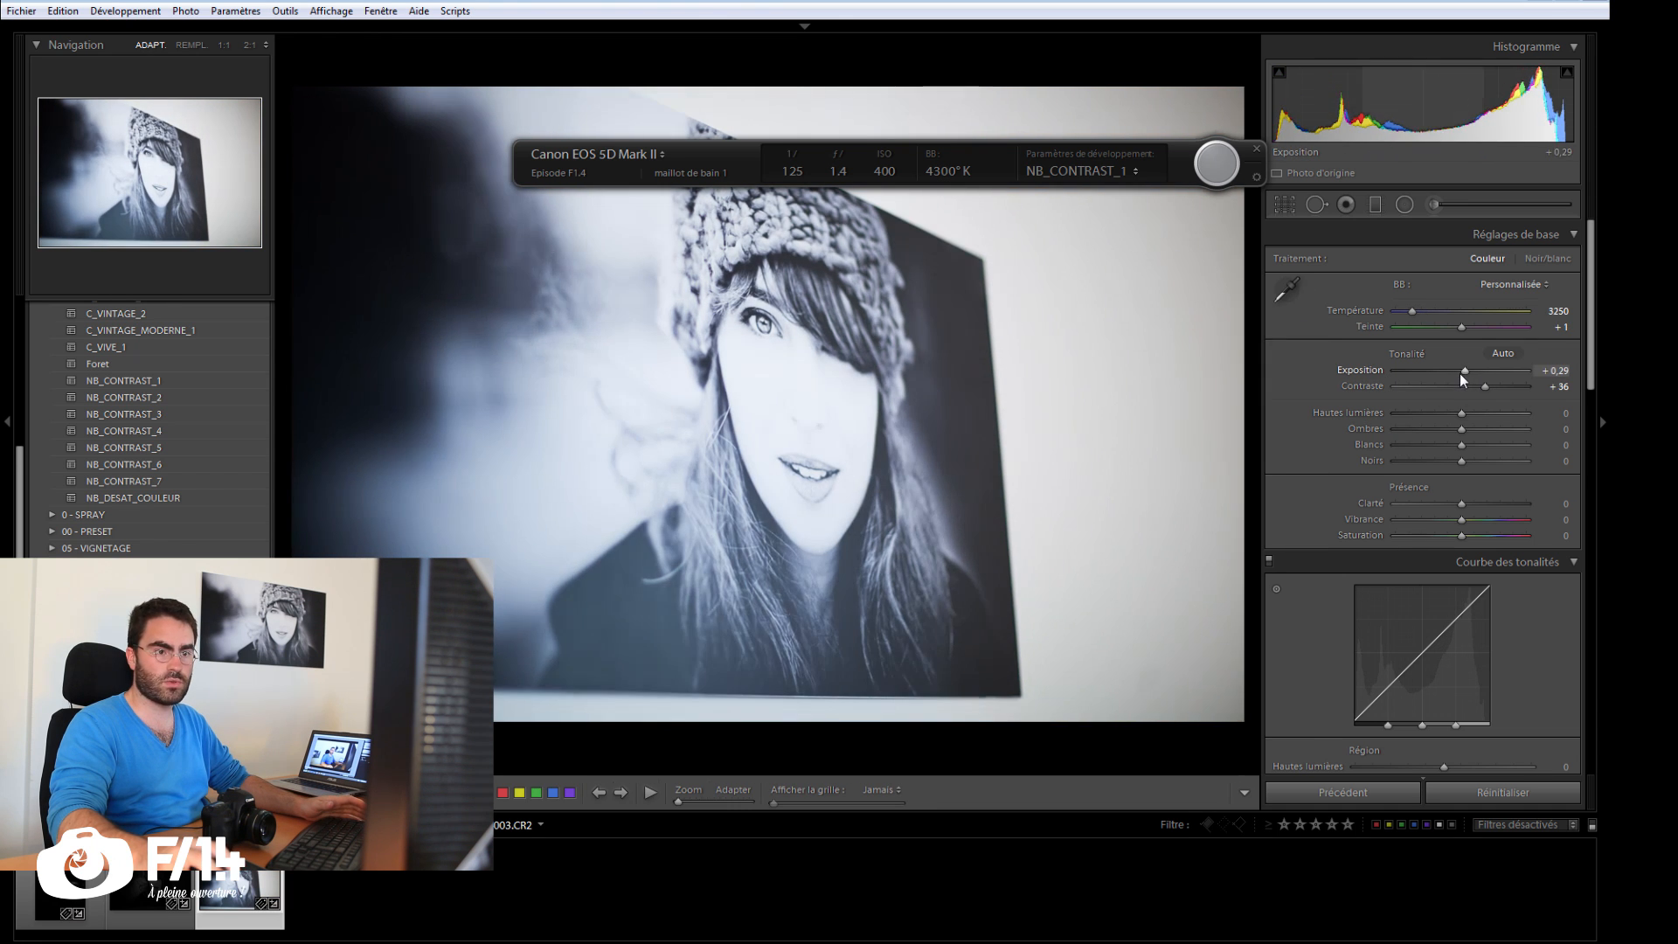
{"action": "left_click", "coordinate": [1473, 504]}
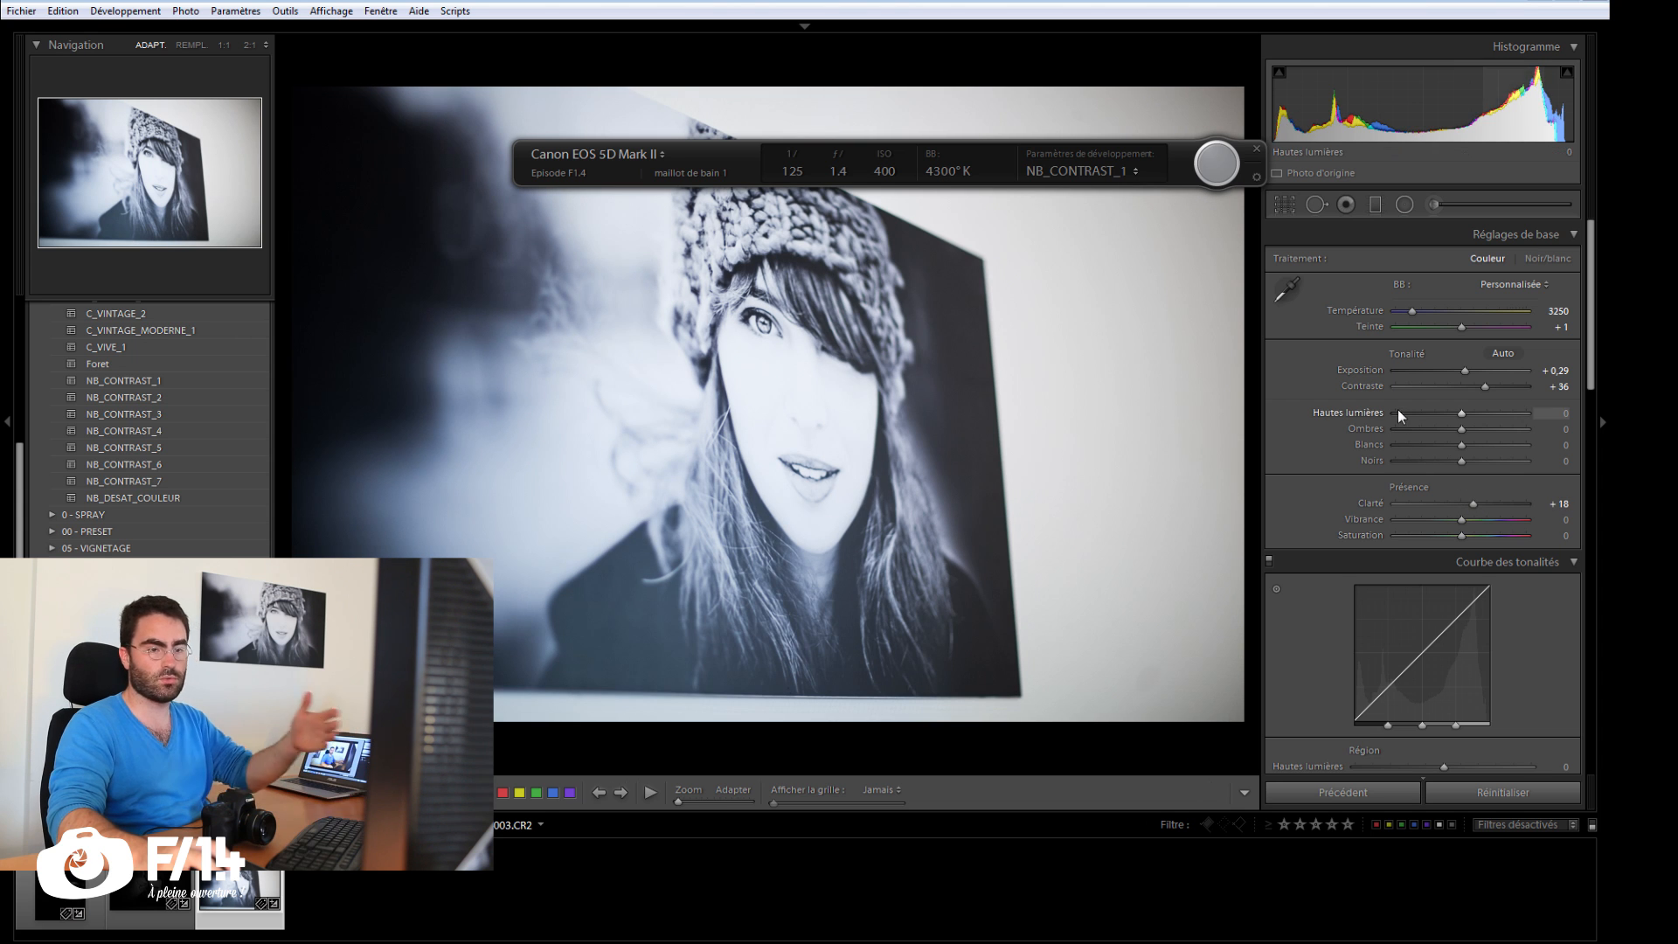
Step: Set the tethered capture's develop settings to Comme précédemment and move the capture bar below the row of thumbnails
{"action": "left_click", "coordinate": [1132, 170]}
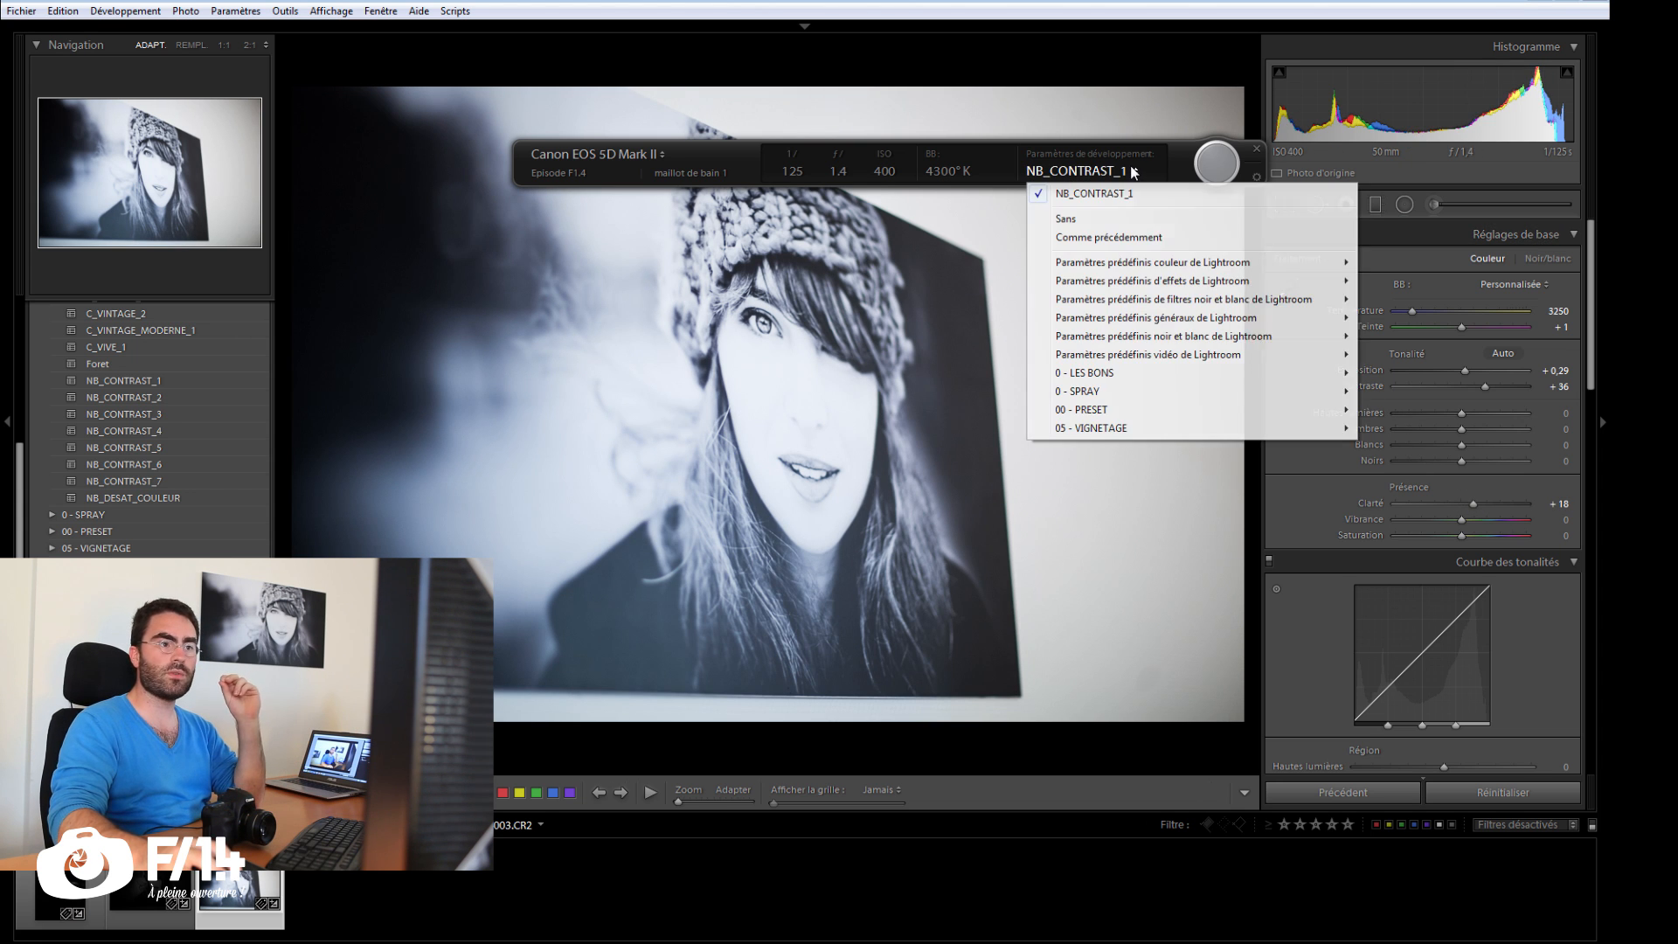
{"action": "left_click", "coordinate": [1126, 238]}
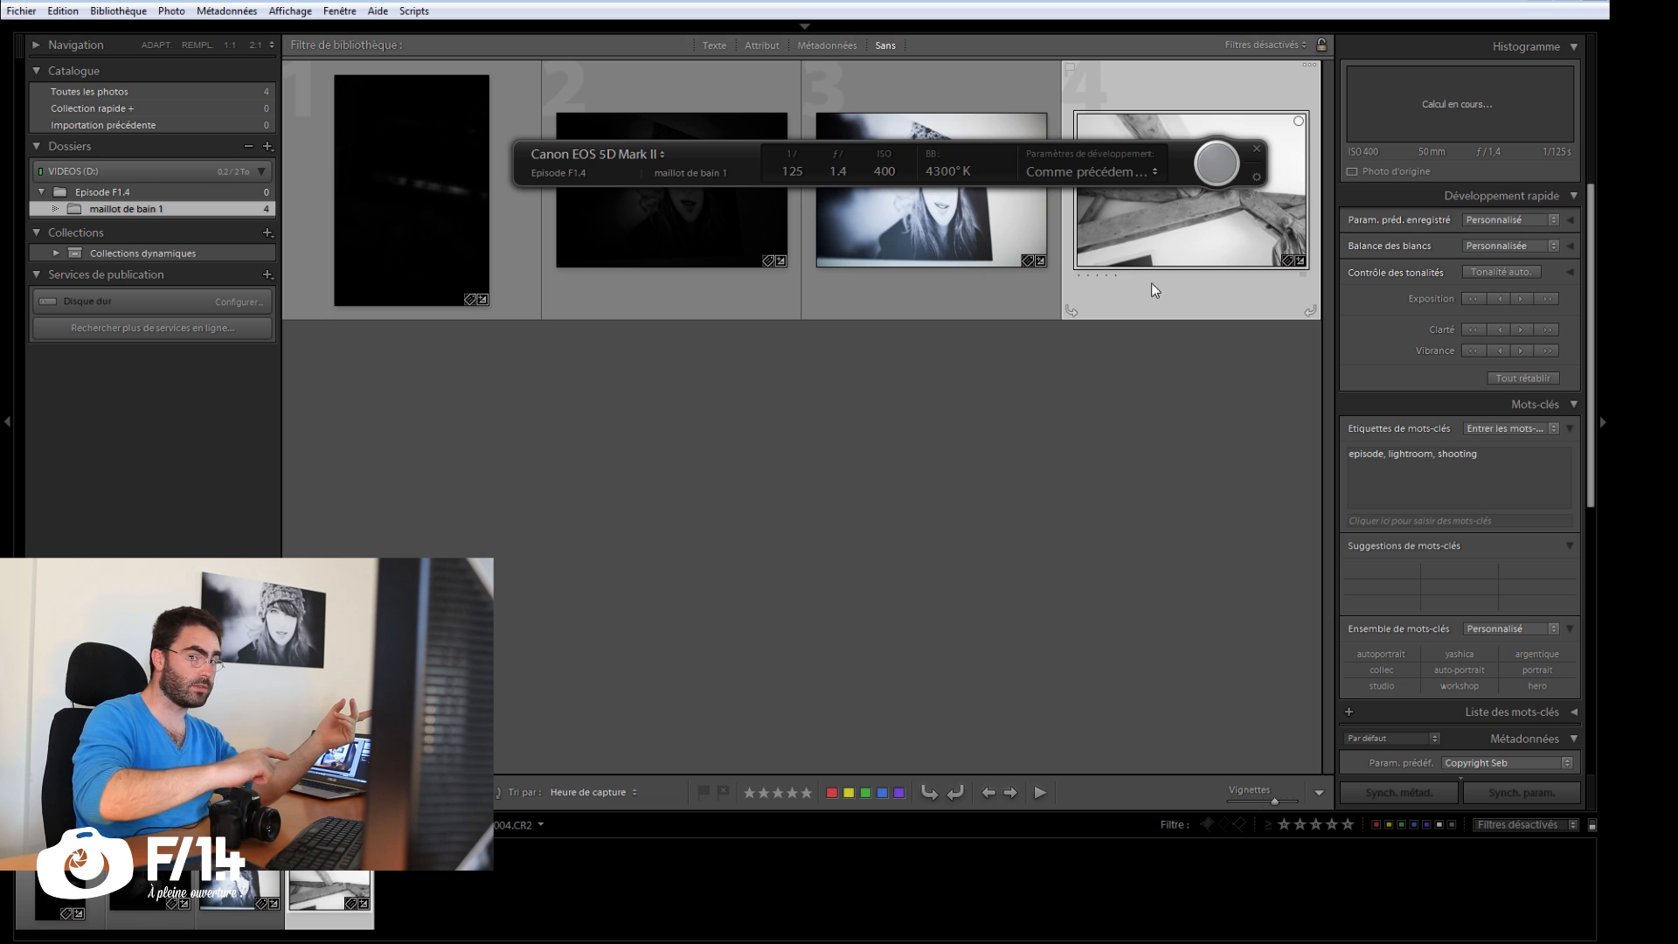
{"action": "left_click_drag", "start_coordinate": [1177, 157], "coordinate": [1147, 430]}
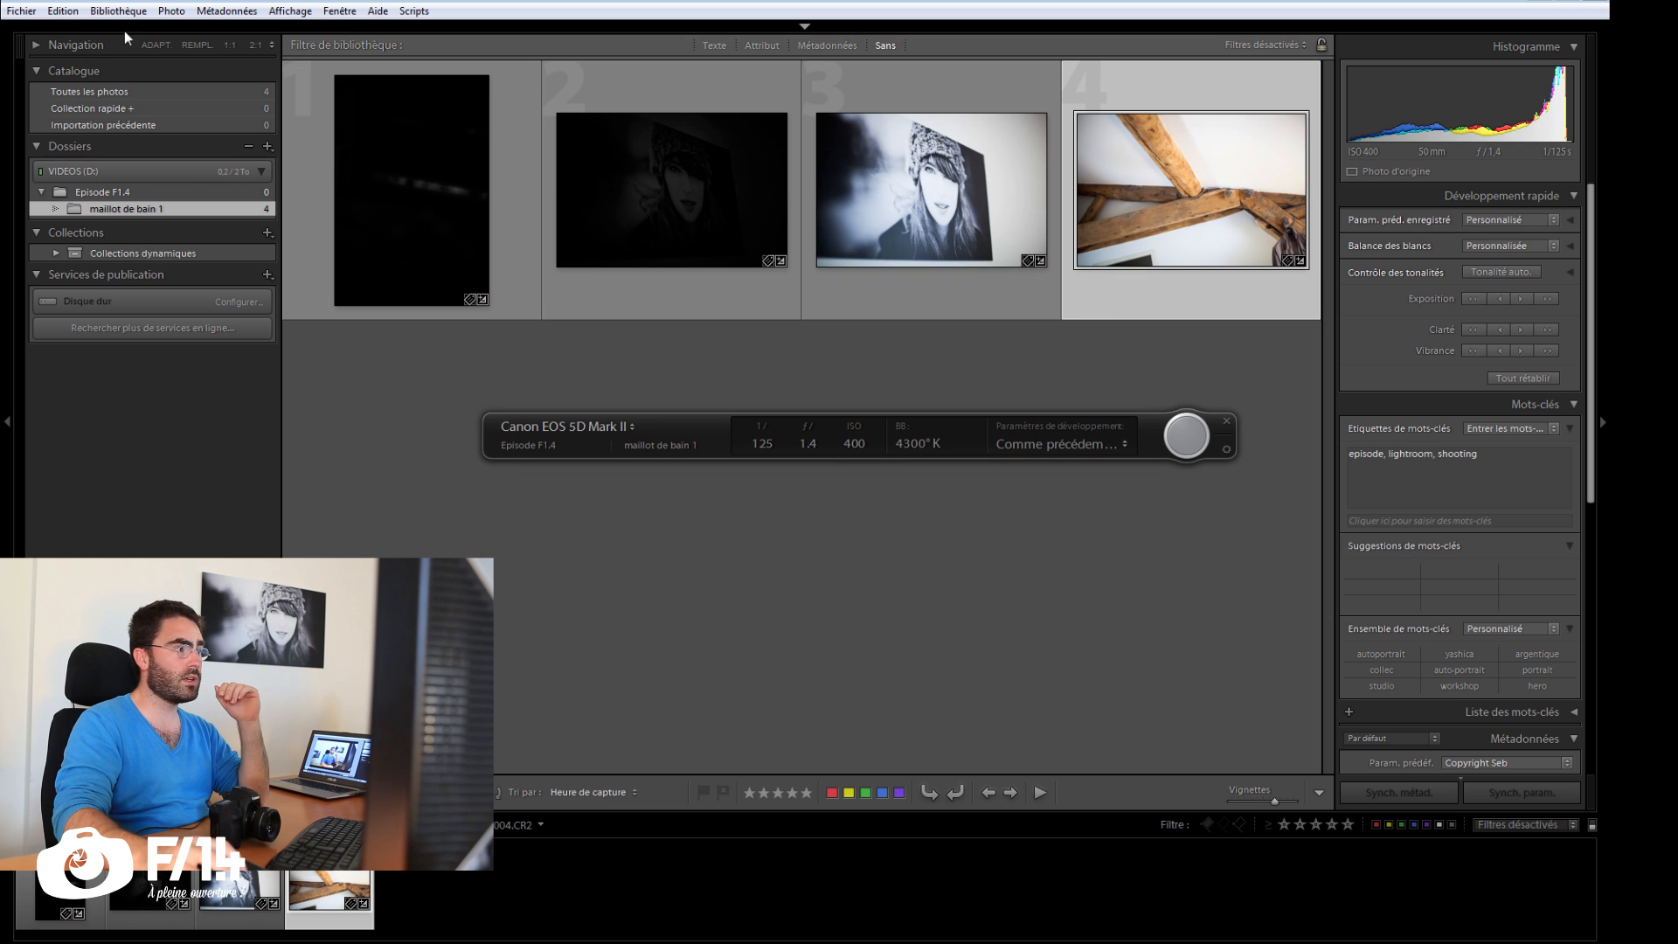
Step: Hide and redisplay the tethered capture window several times, ending with it shown
{"action": "left_click", "coordinate": [35, 14]}
{"action": "mouse_move", "coordinate": [92, 155]}
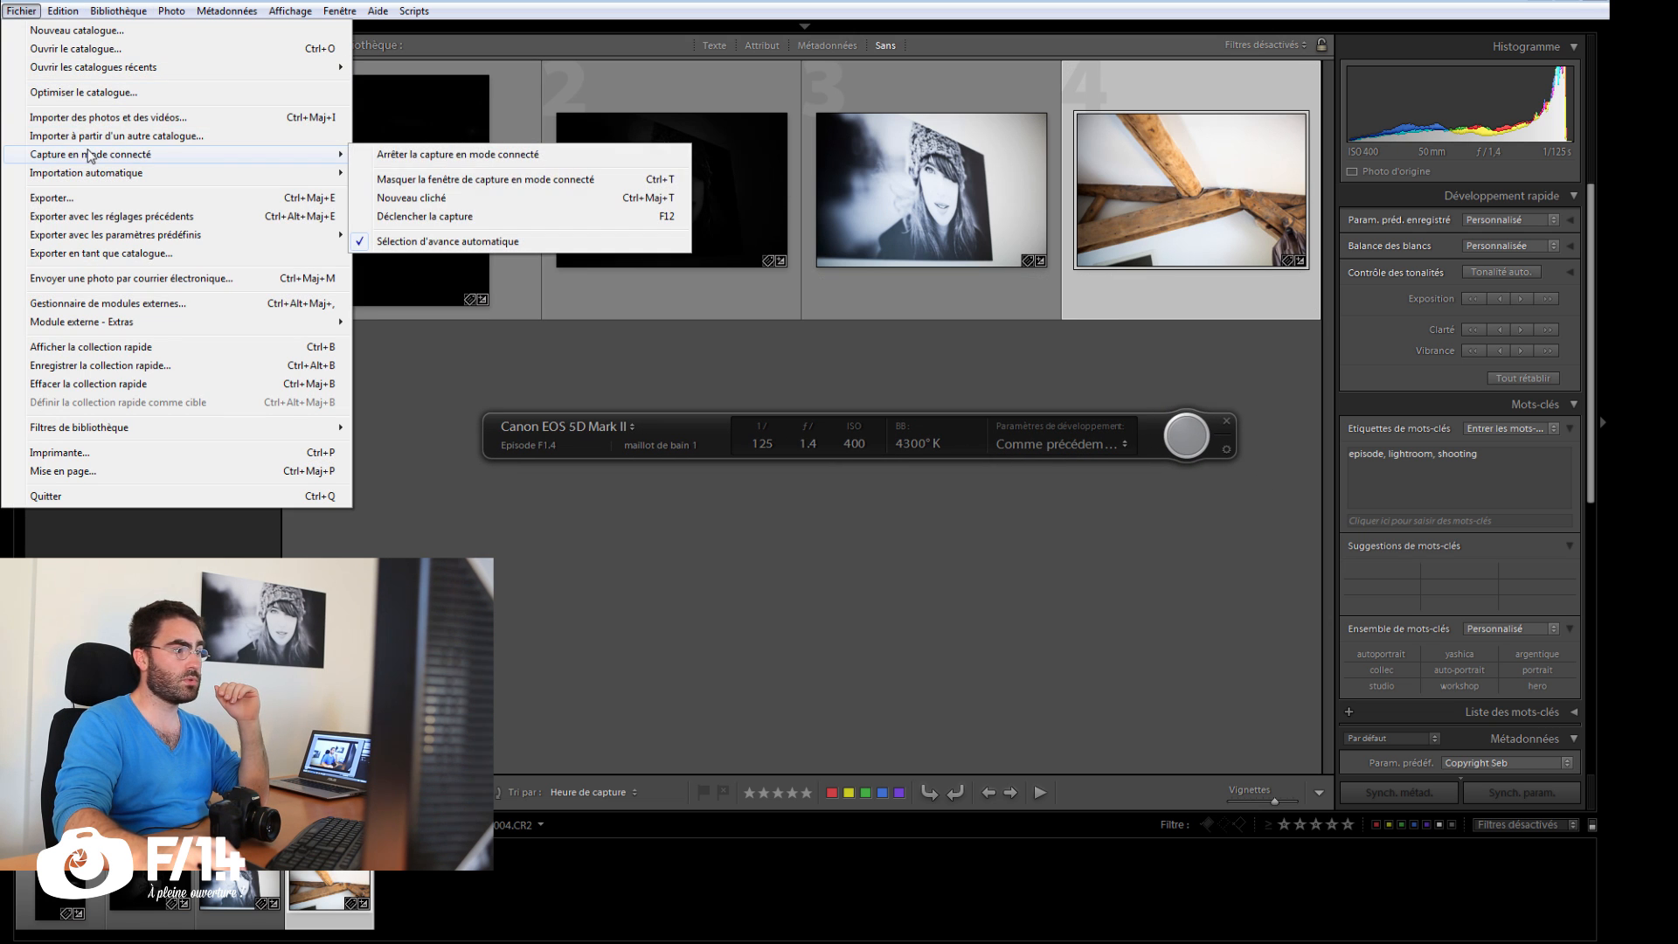
{"action": "left_click", "coordinate": [420, 181]}
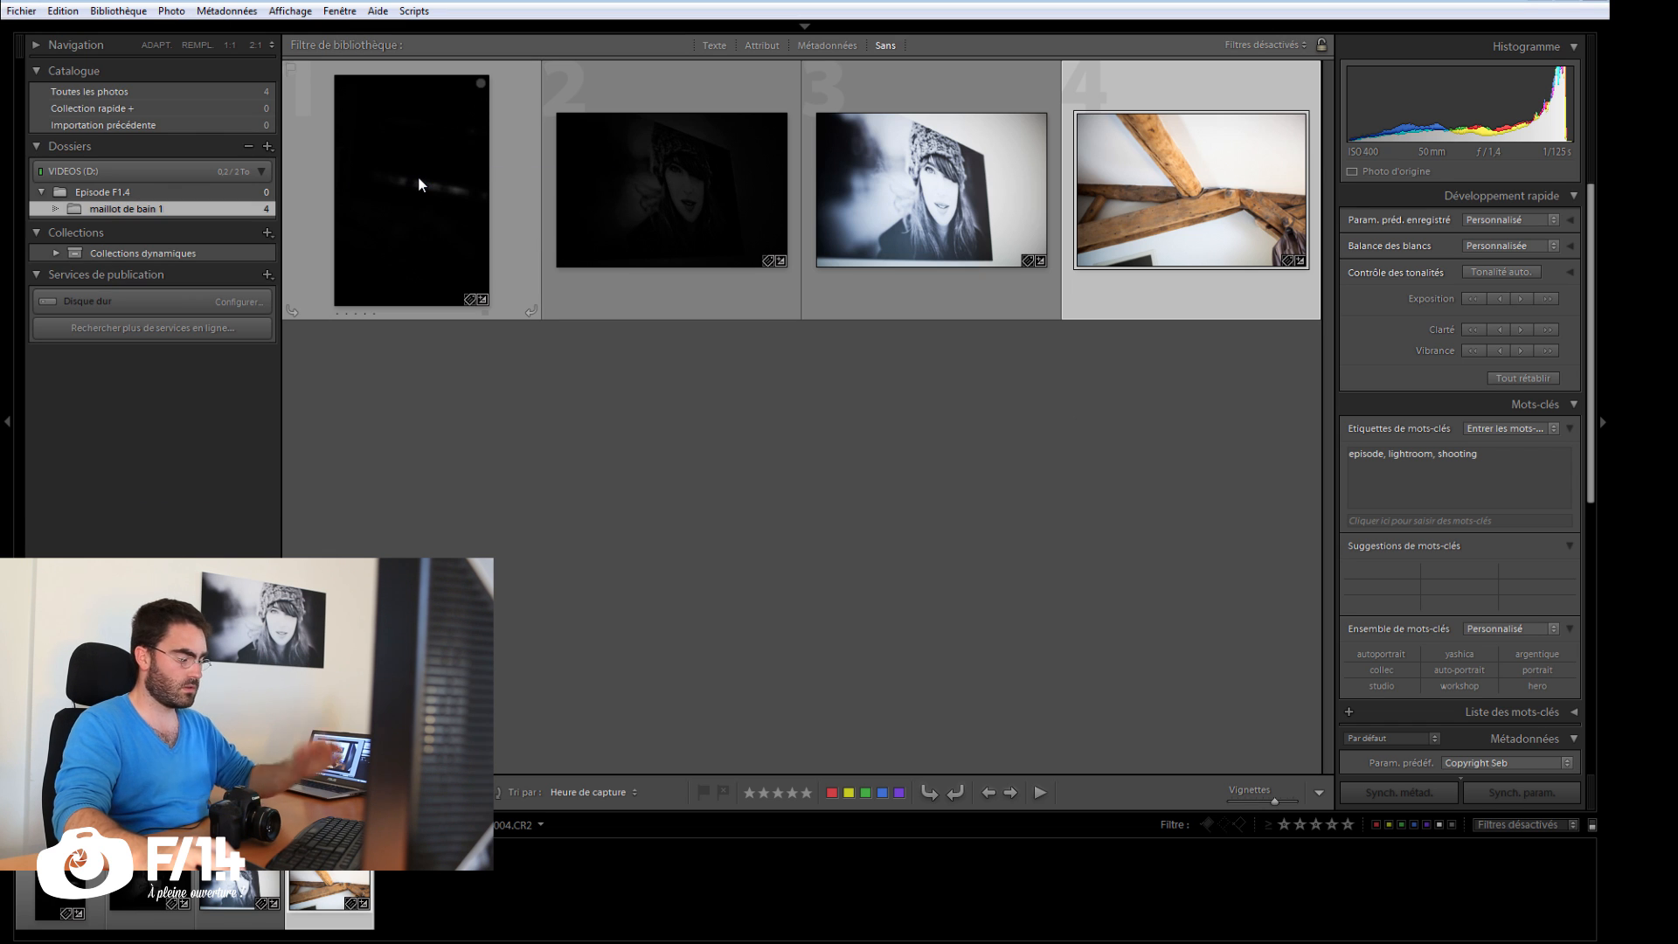
{"action": "key", "text": "ctrl+t"}
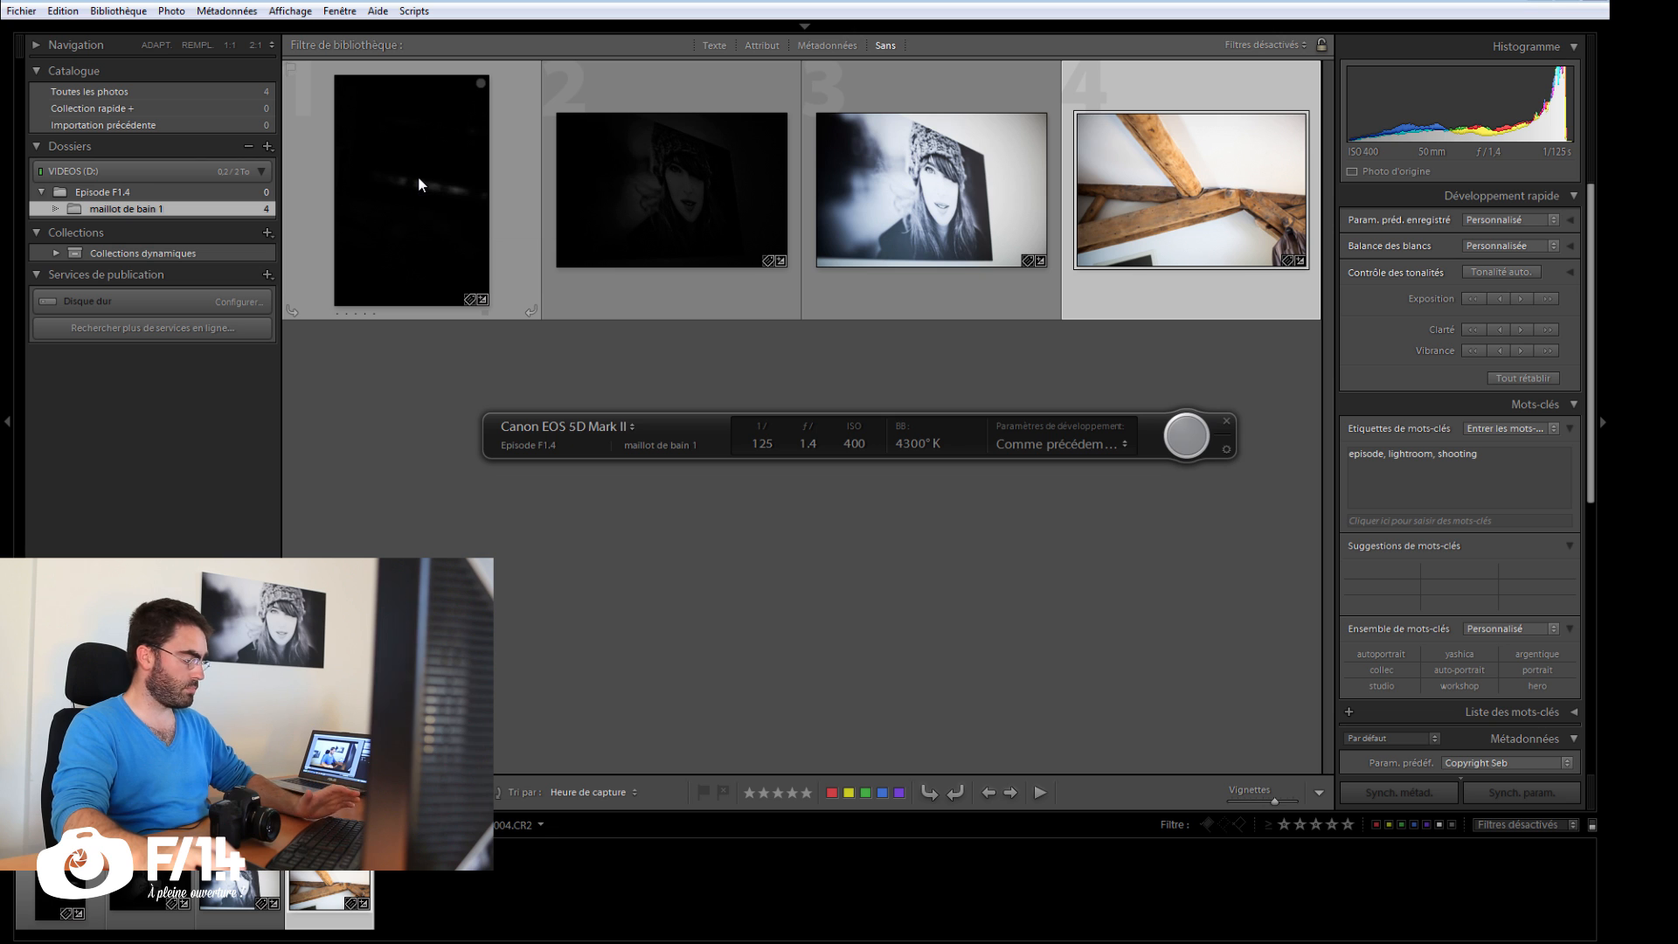
{"action": "key", "text": "ctrl+t"}
{"action": "key", "text": "ctrl+t"}
{"action": "key", "text": "ctrl+t"}
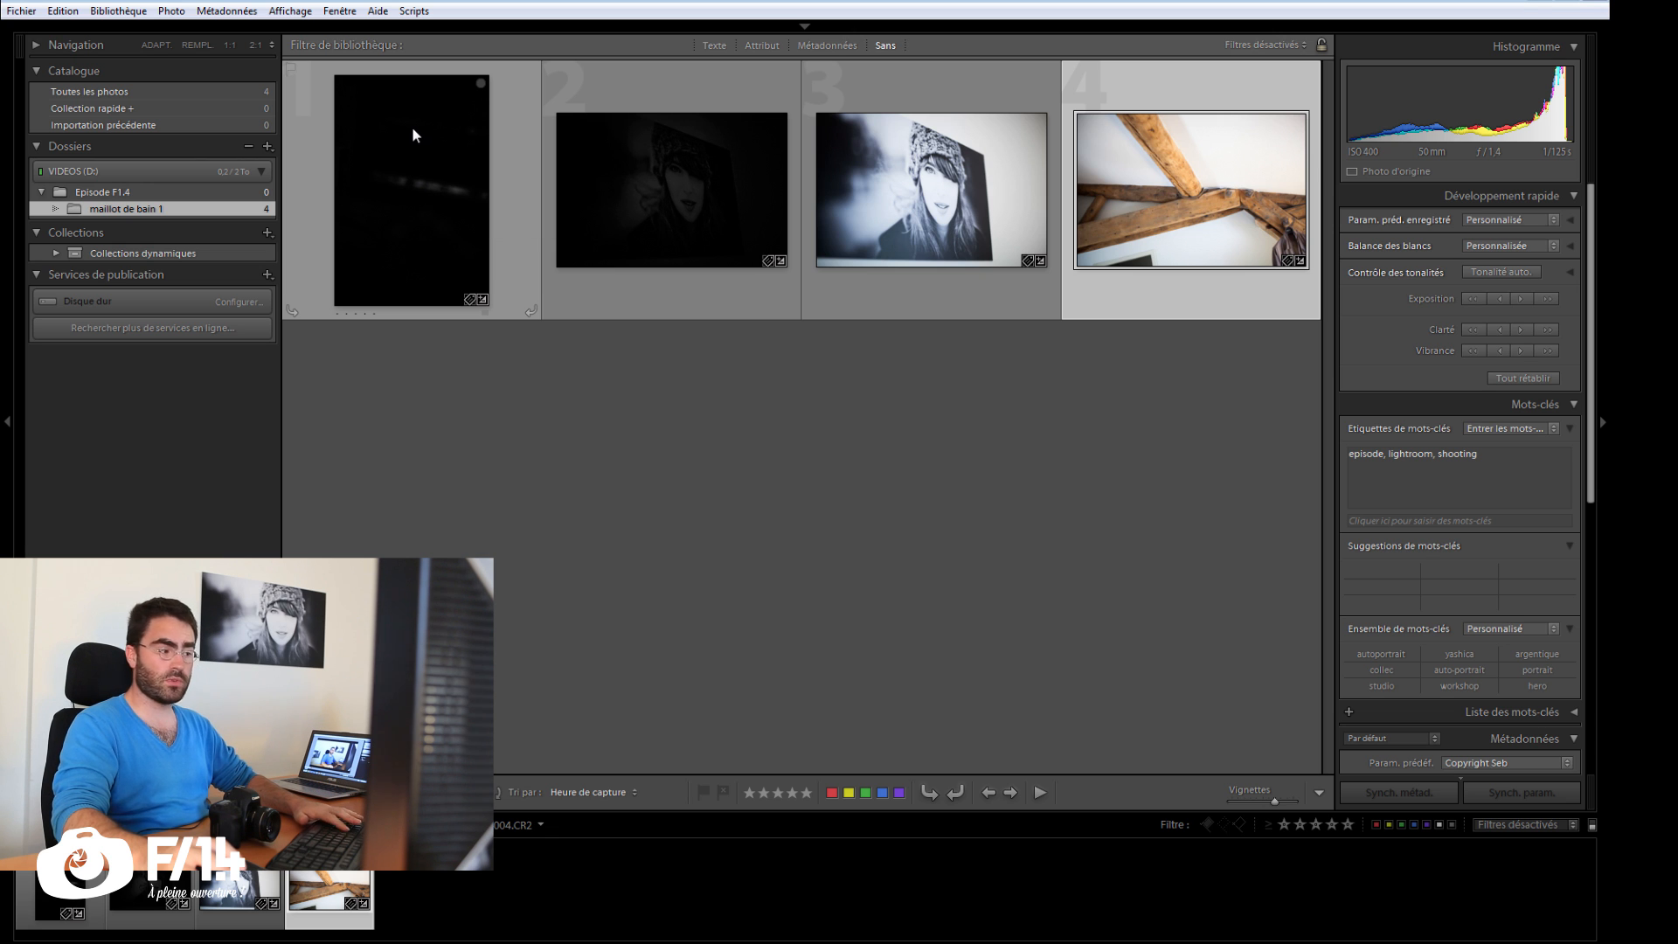
{"action": "key", "text": "ctrl+t"}
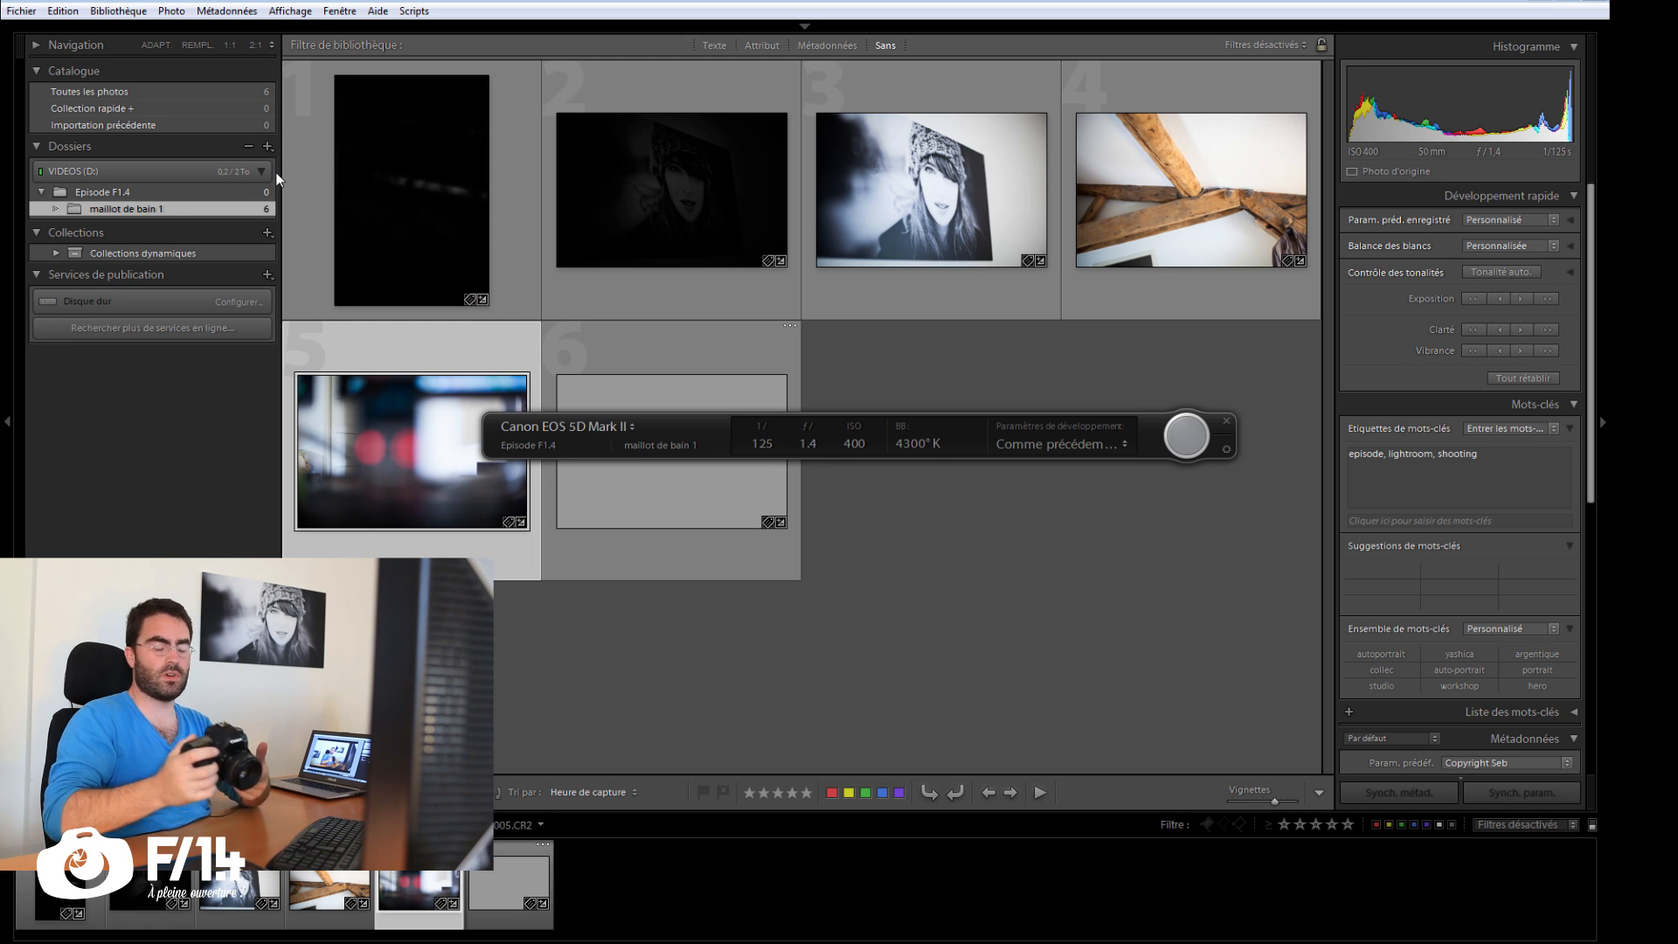
Step: Enlarge the library grid thumbnails and reduce them to five photos per row
{"action": "key", "text": "equal"}
{"action": "key", "text": "equal"}
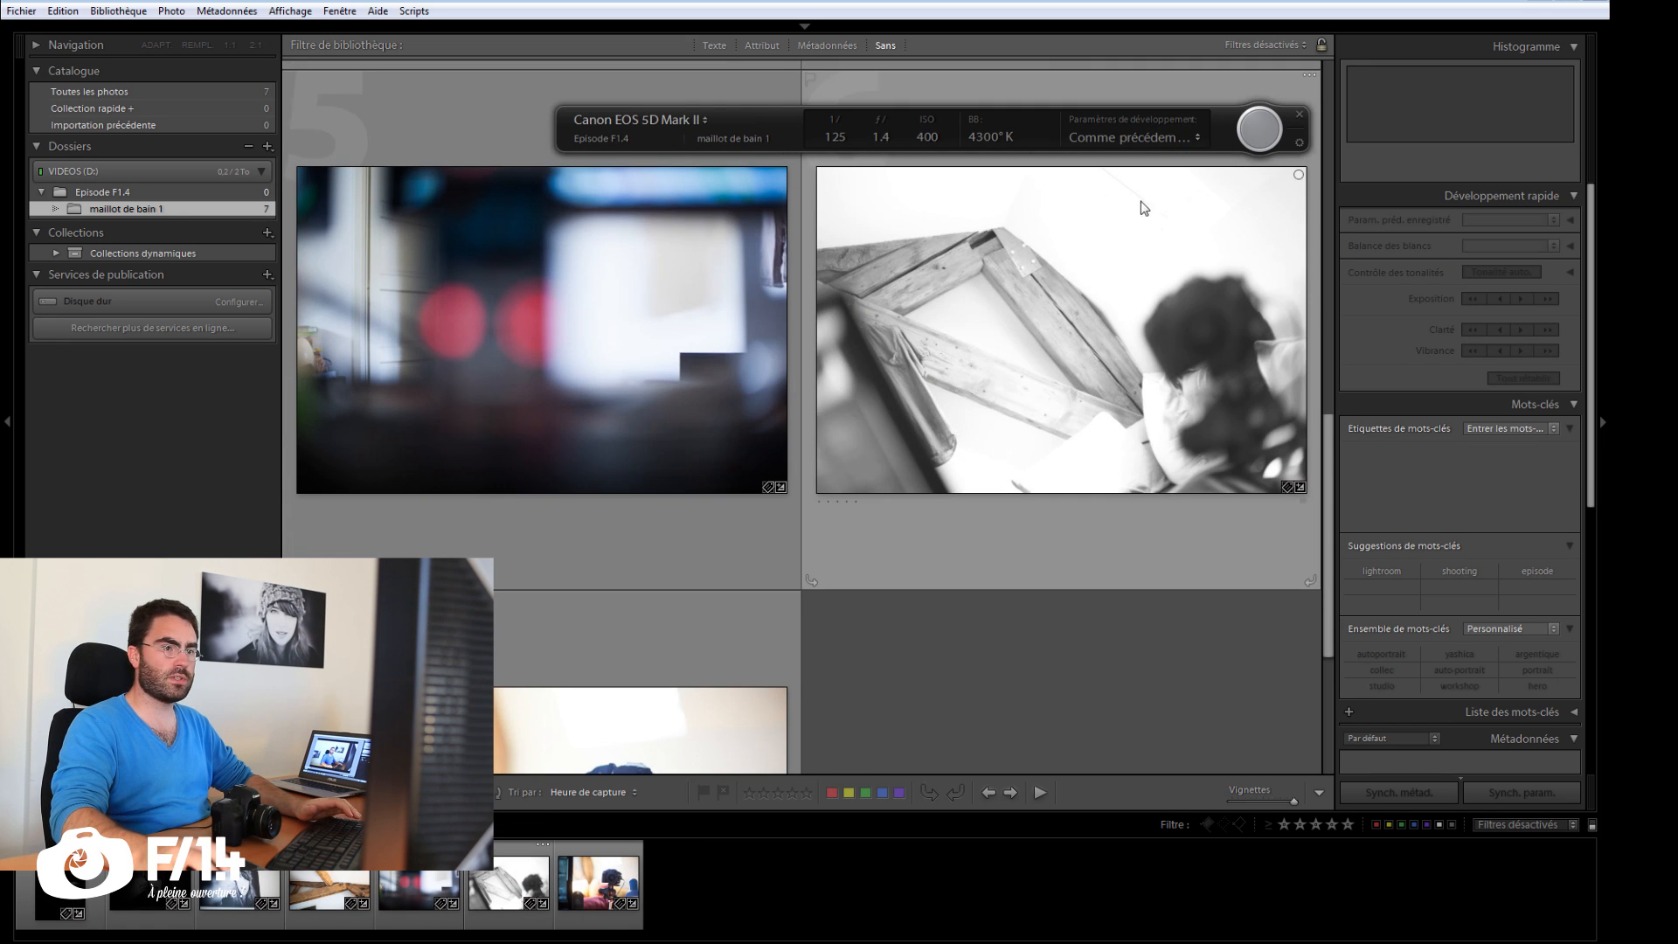
{"action": "key", "text": "minus"}
{"action": "key", "text": "minus"}
{"action": "key", "text": "minus"}
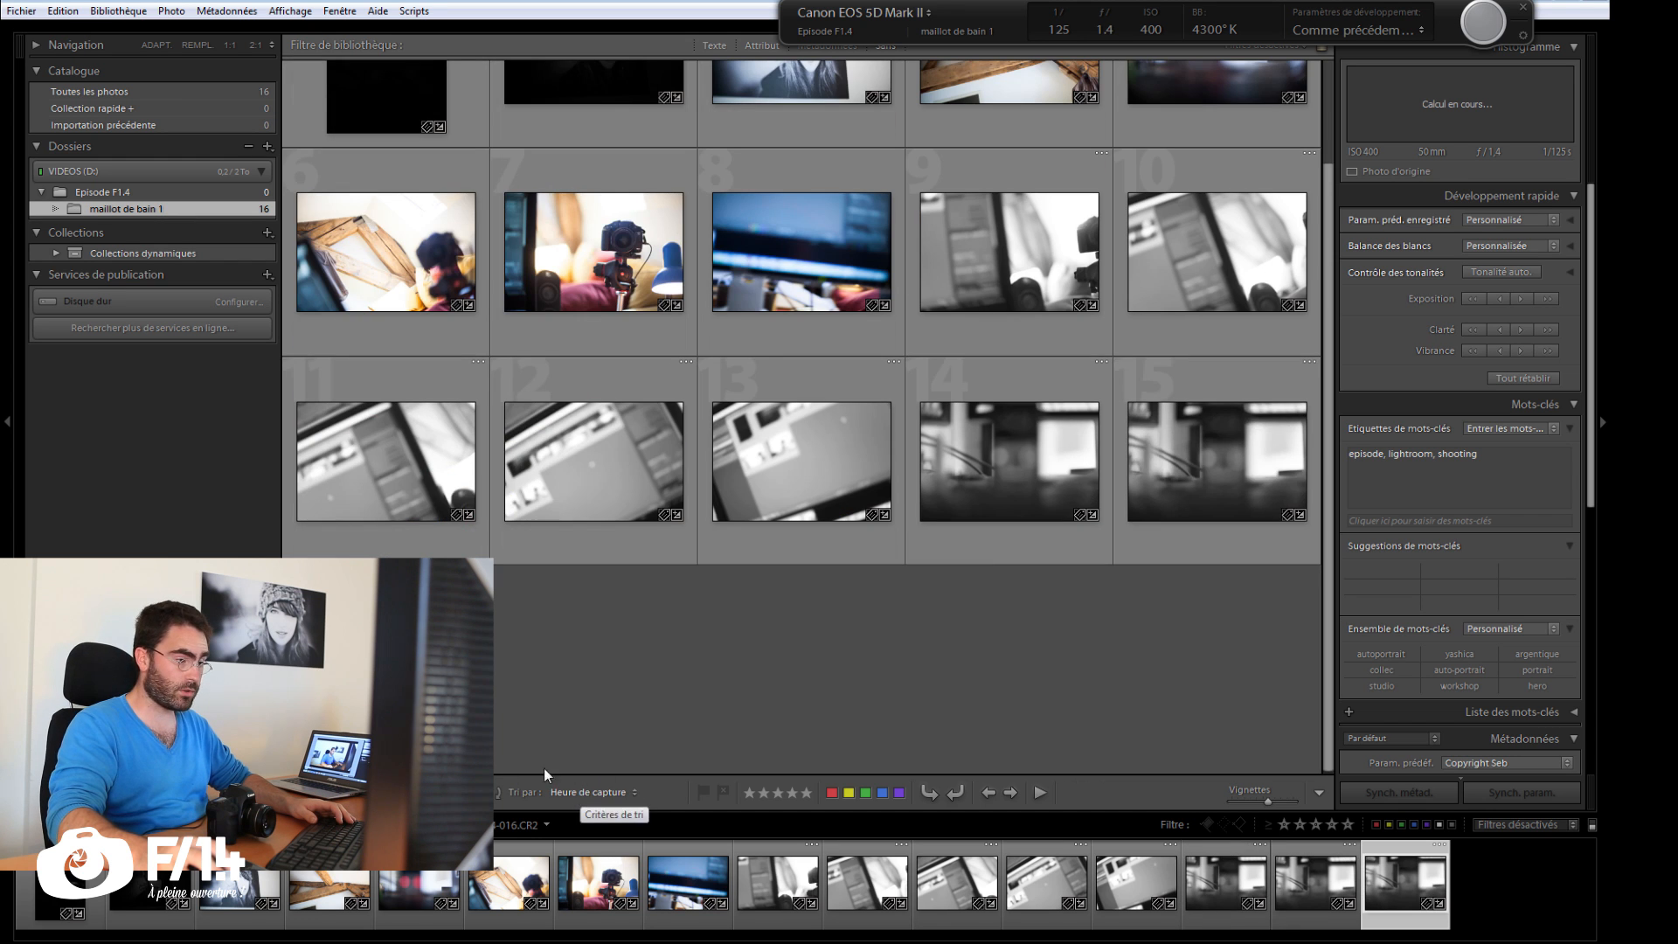
Step: Reverse the capture-time sort order of the photos and hide the tethered capture window
{"action": "left_click", "coordinate": [495, 792]}
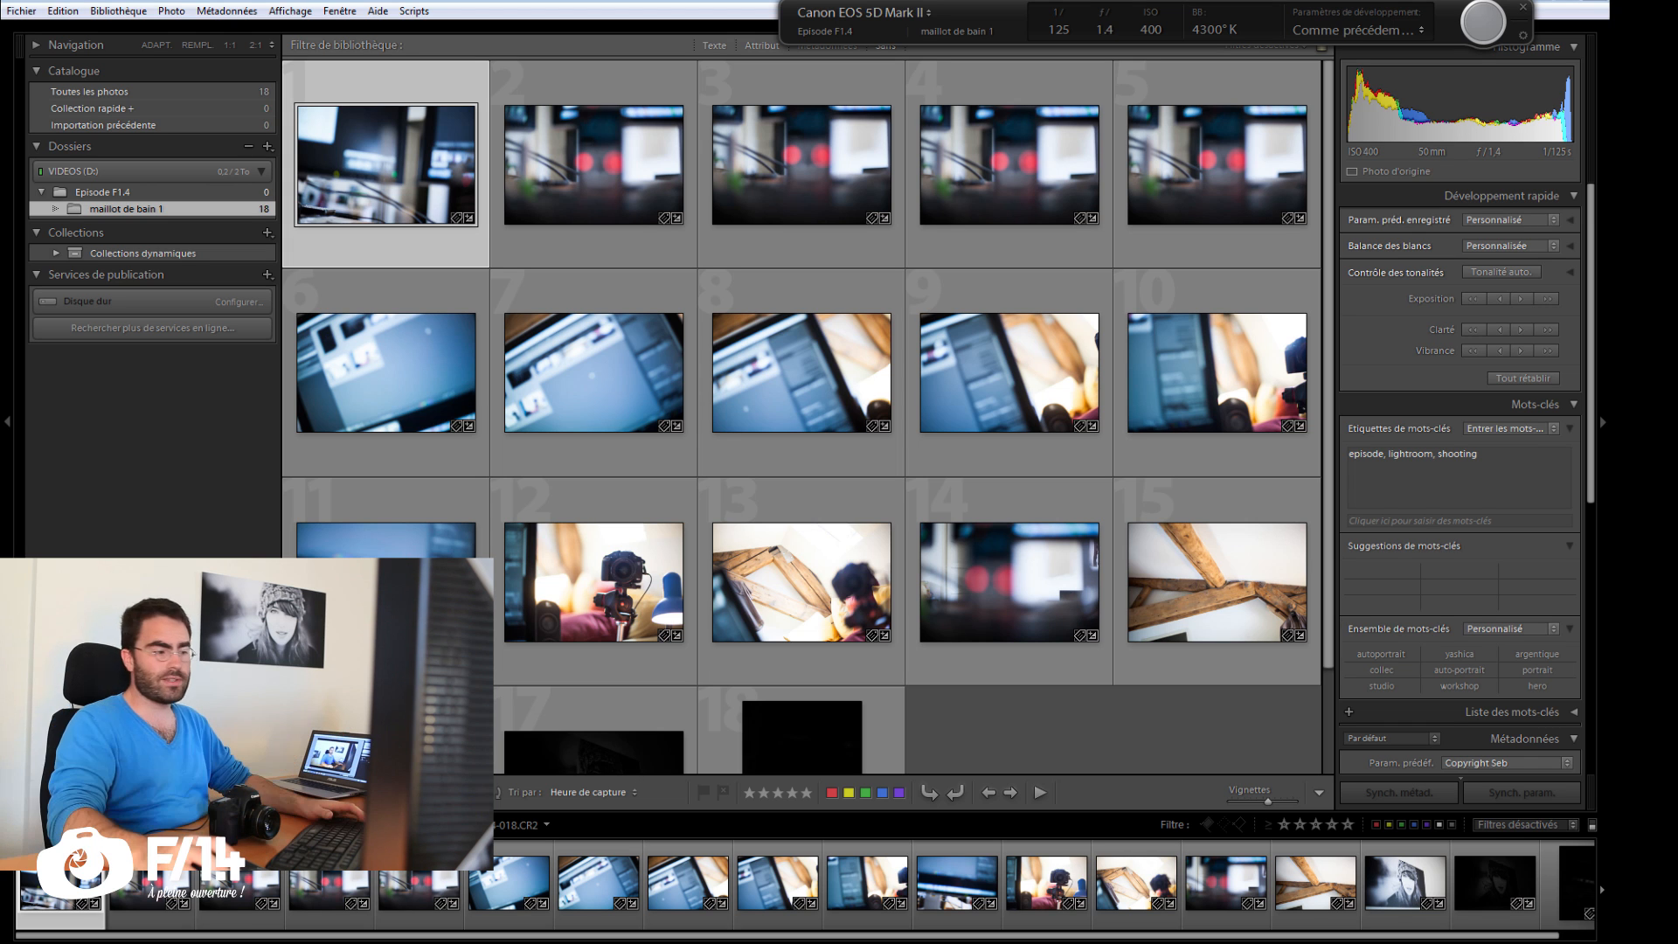
{"action": "key", "text": "ctrl+t"}
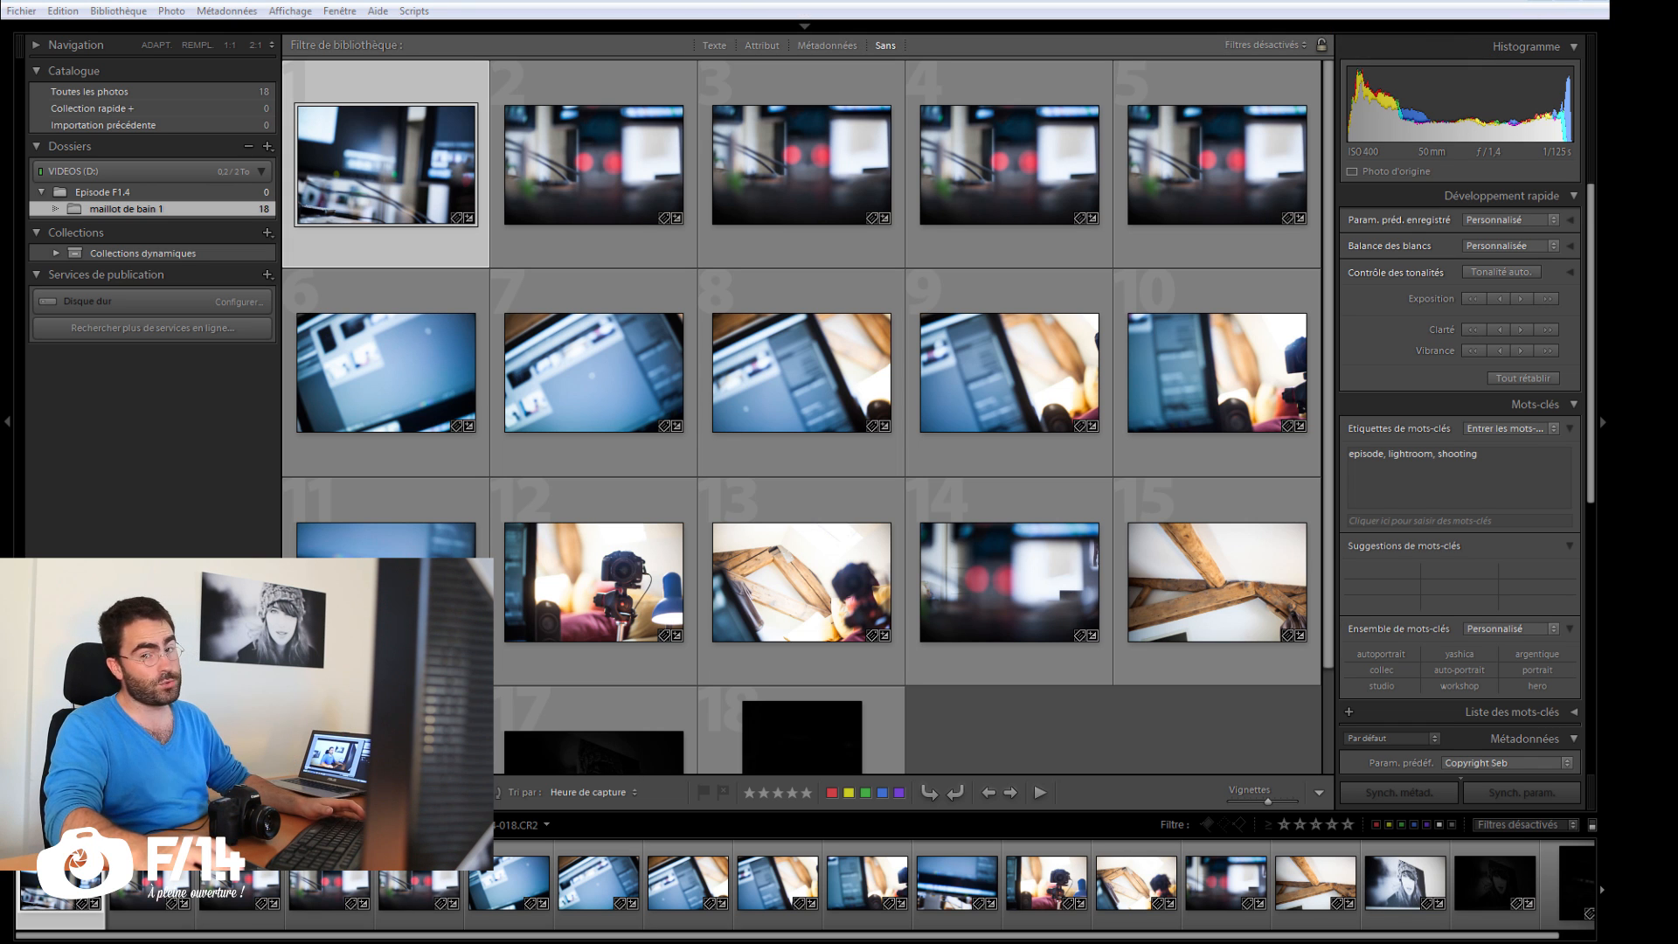
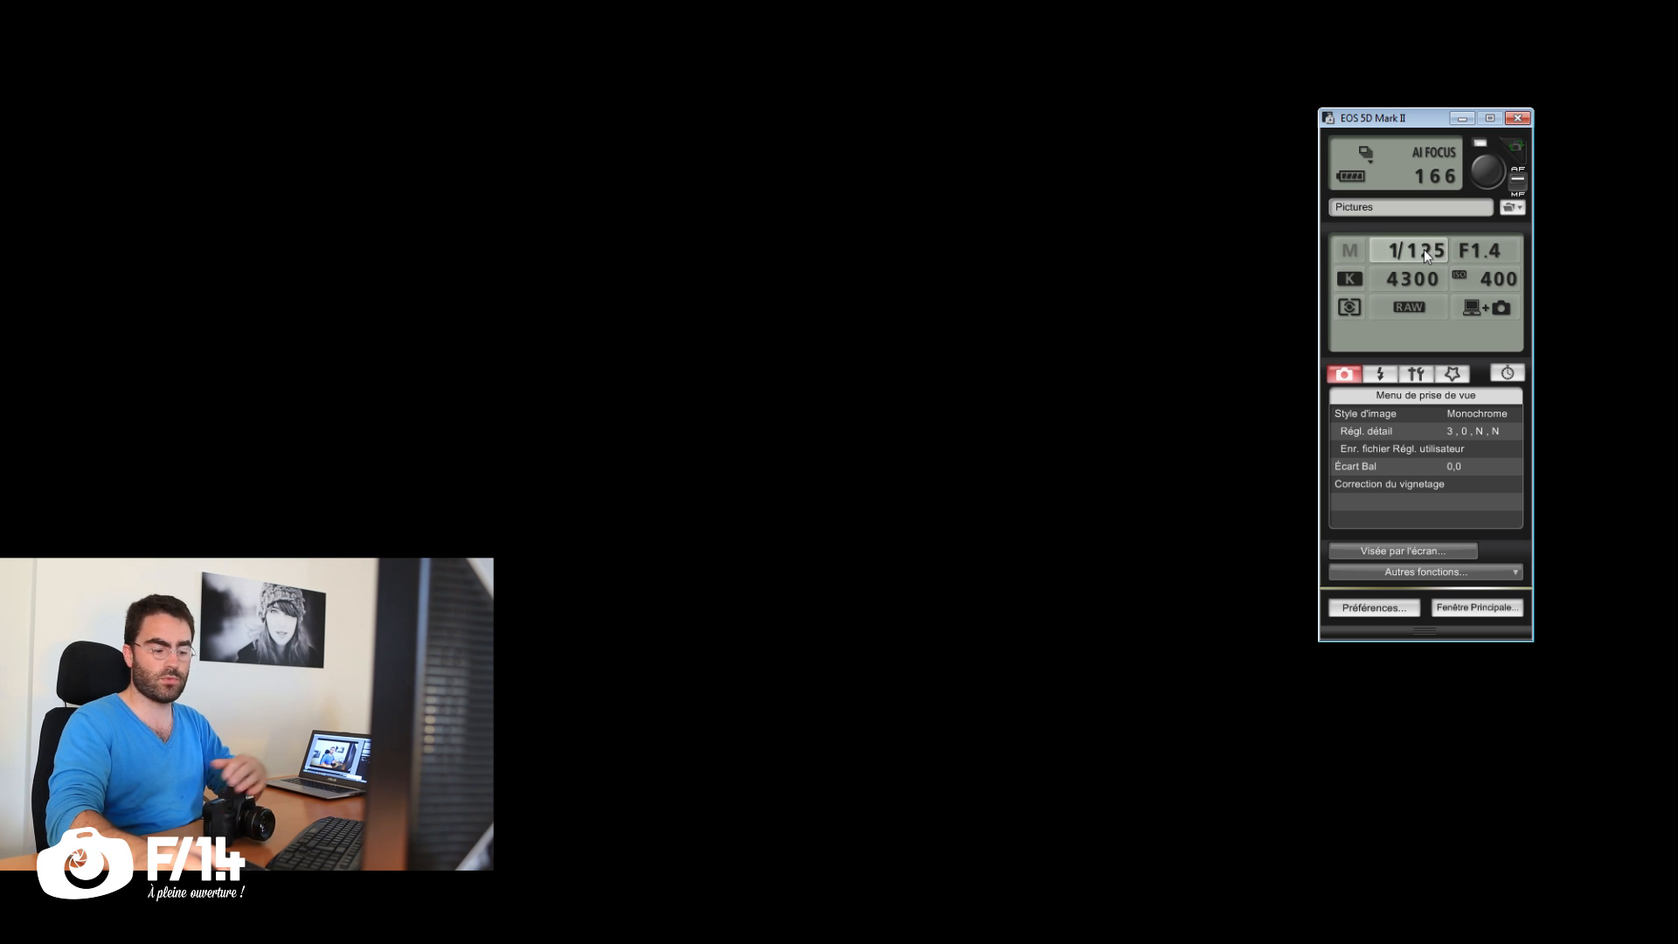
Step: Browse the shutter speed and the flash, configuration and custom menus in the EOS 5D Mark II control window, returning to the shooting menu
{"action": "key", "text": "Left"}
{"action": "key", "text": "Left"}
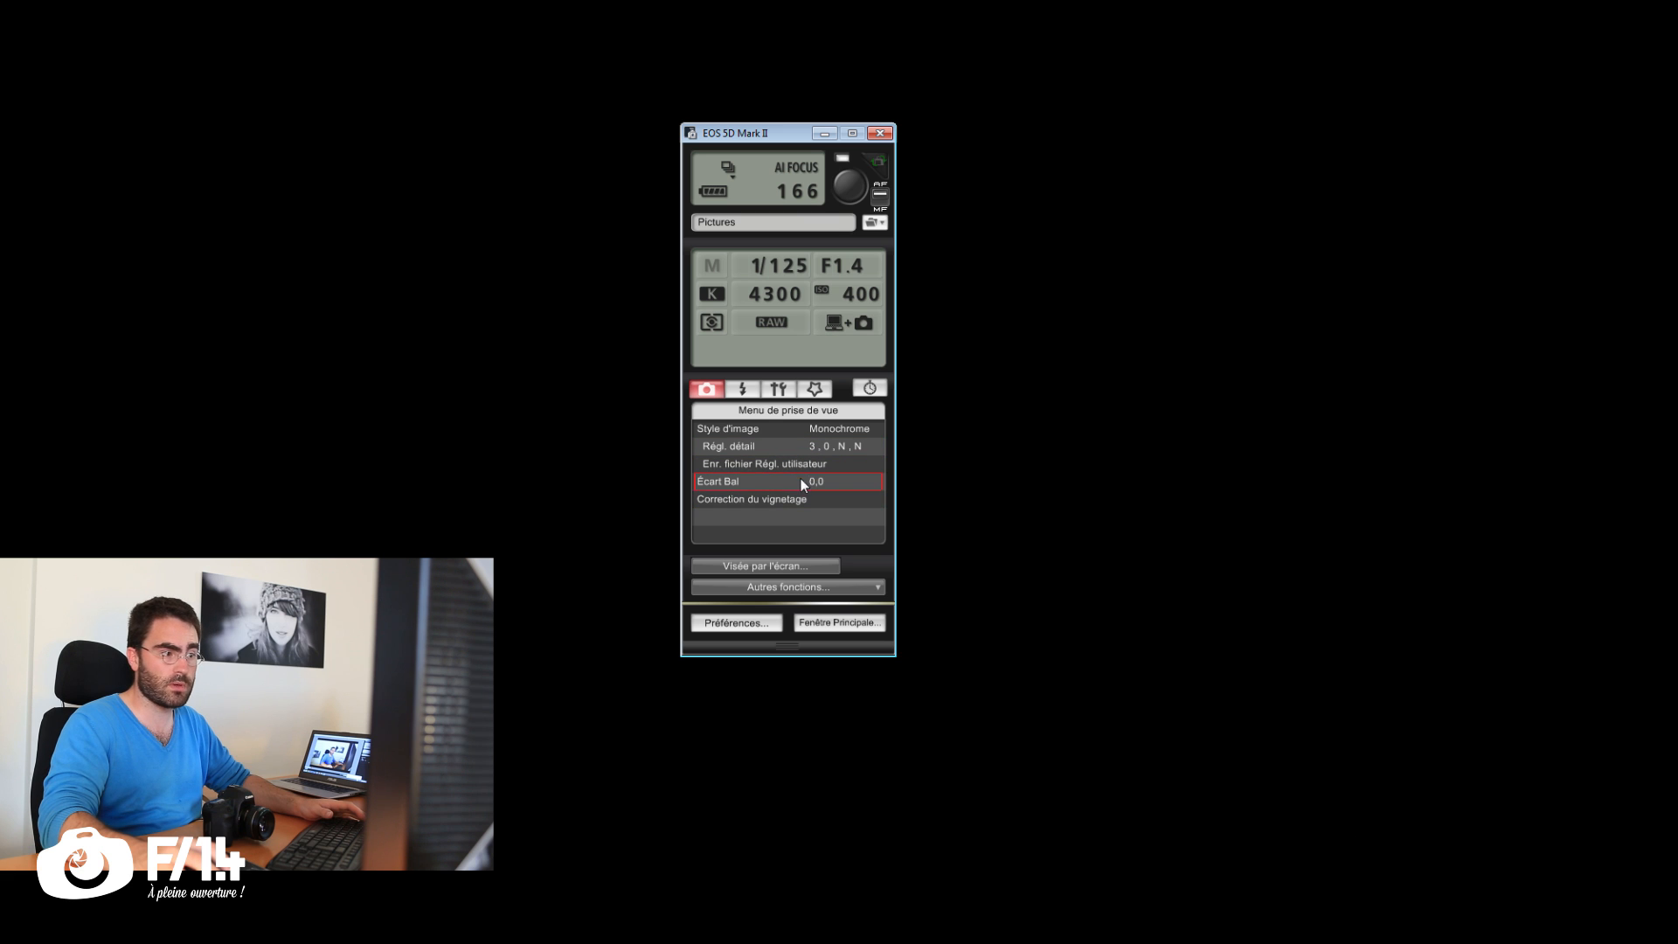
{"action": "left_click", "coordinate": [745, 390]}
{"action": "left_click", "coordinate": [776, 391]}
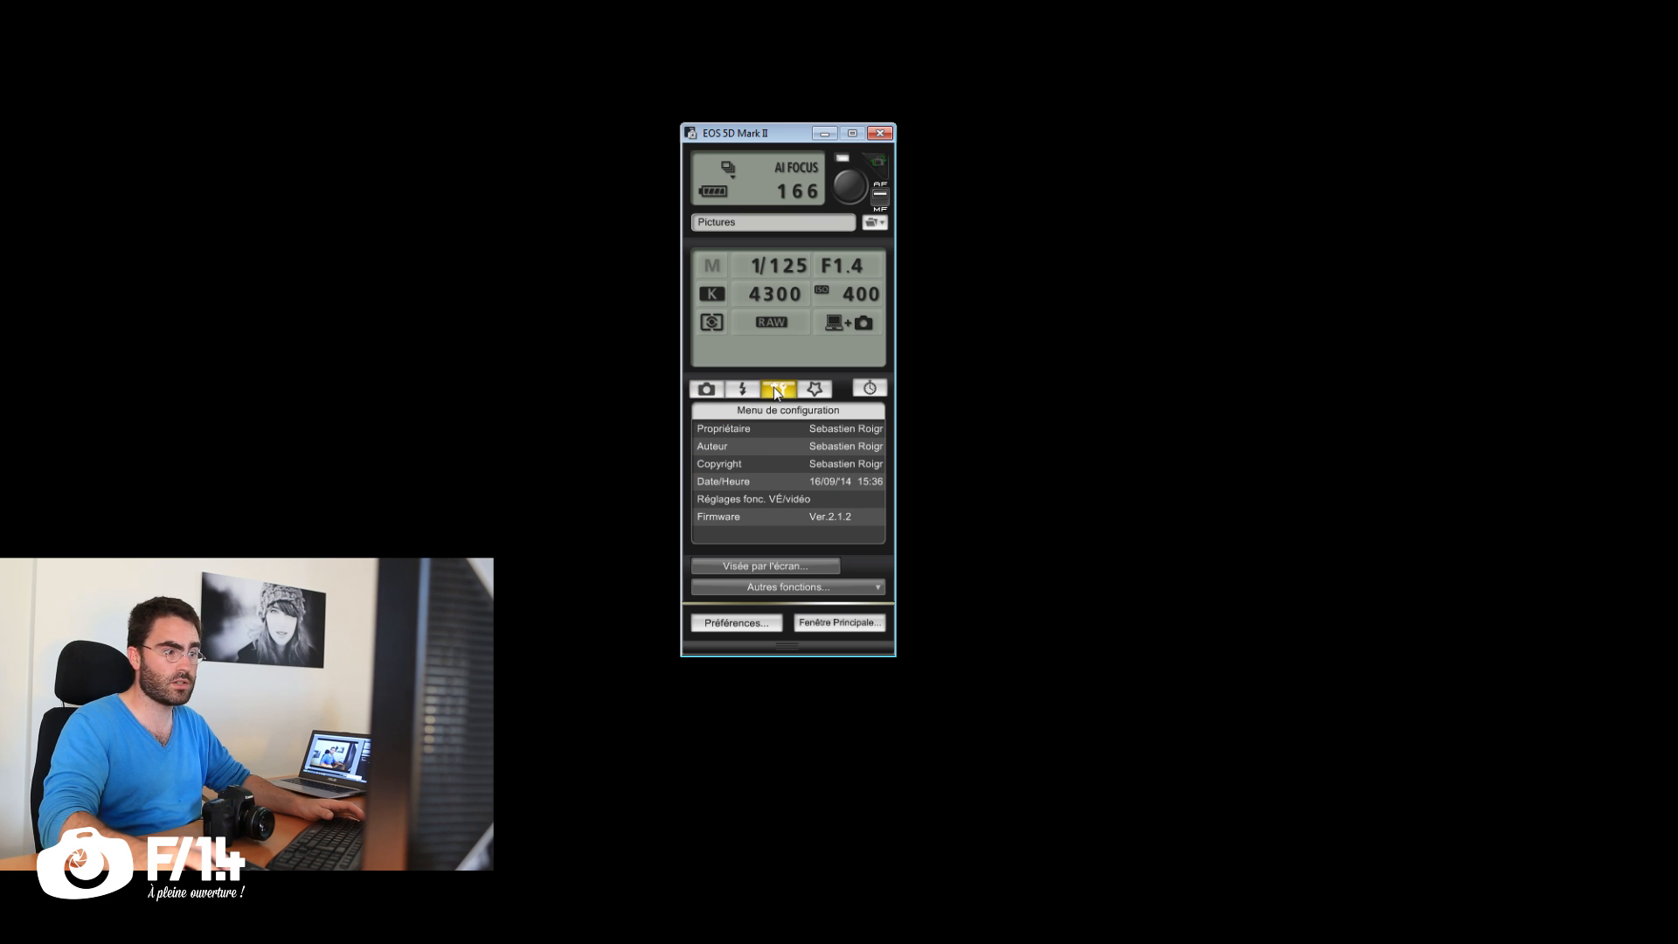
{"action": "left_click", "coordinate": [816, 390]}
{"action": "left_click", "coordinate": [705, 388]}
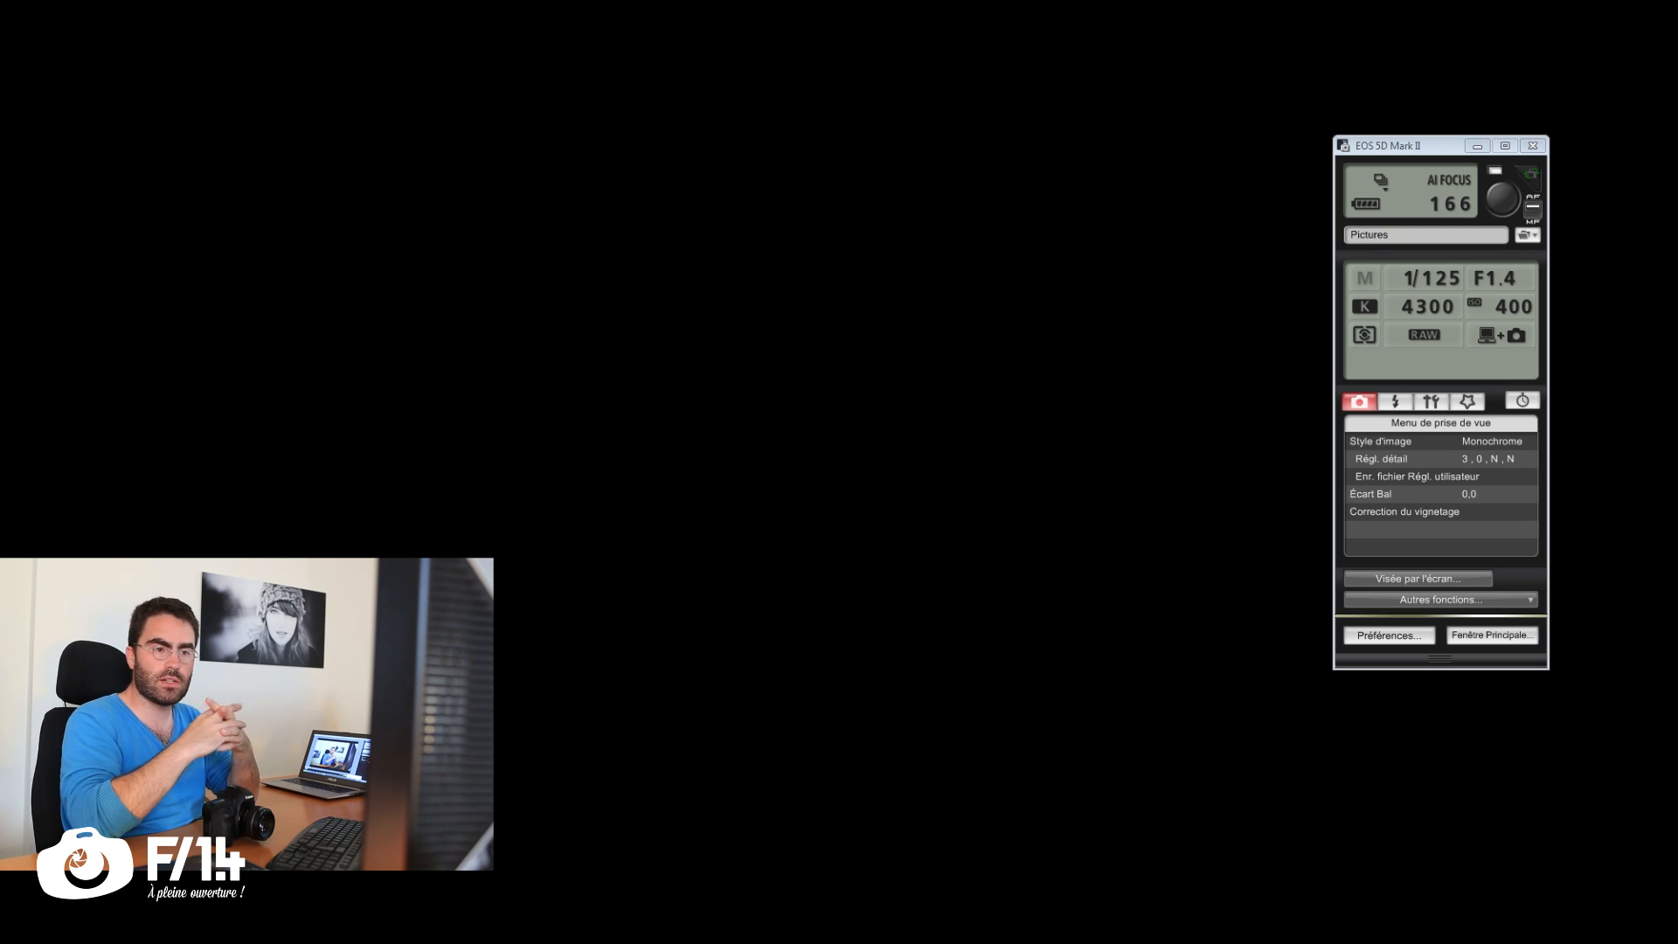
Step: Open the camera's live view on the computer and set the picture style to Portrait
{"action": "left_click", "coordinate": [1399, 574]}
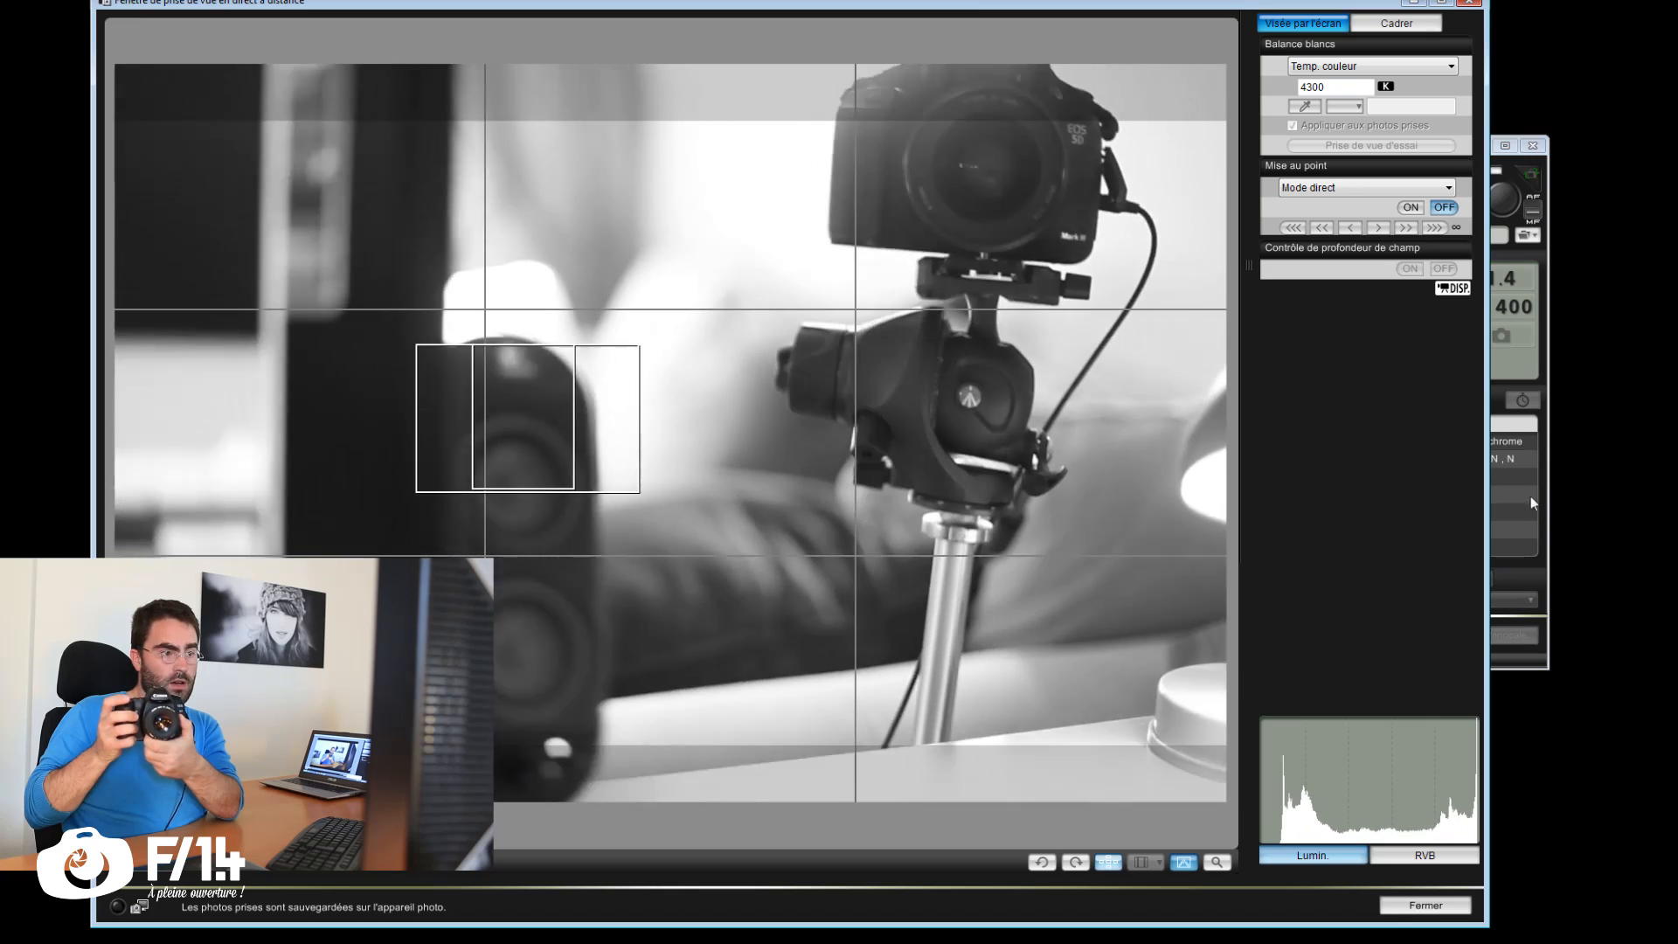
{"action": "left_click", "coordinate": [1529, 495]}
{"action": "left_click", "coordinate": [1415, 460]}
{"action": "left_click", "coordinate": [1344, 3]}
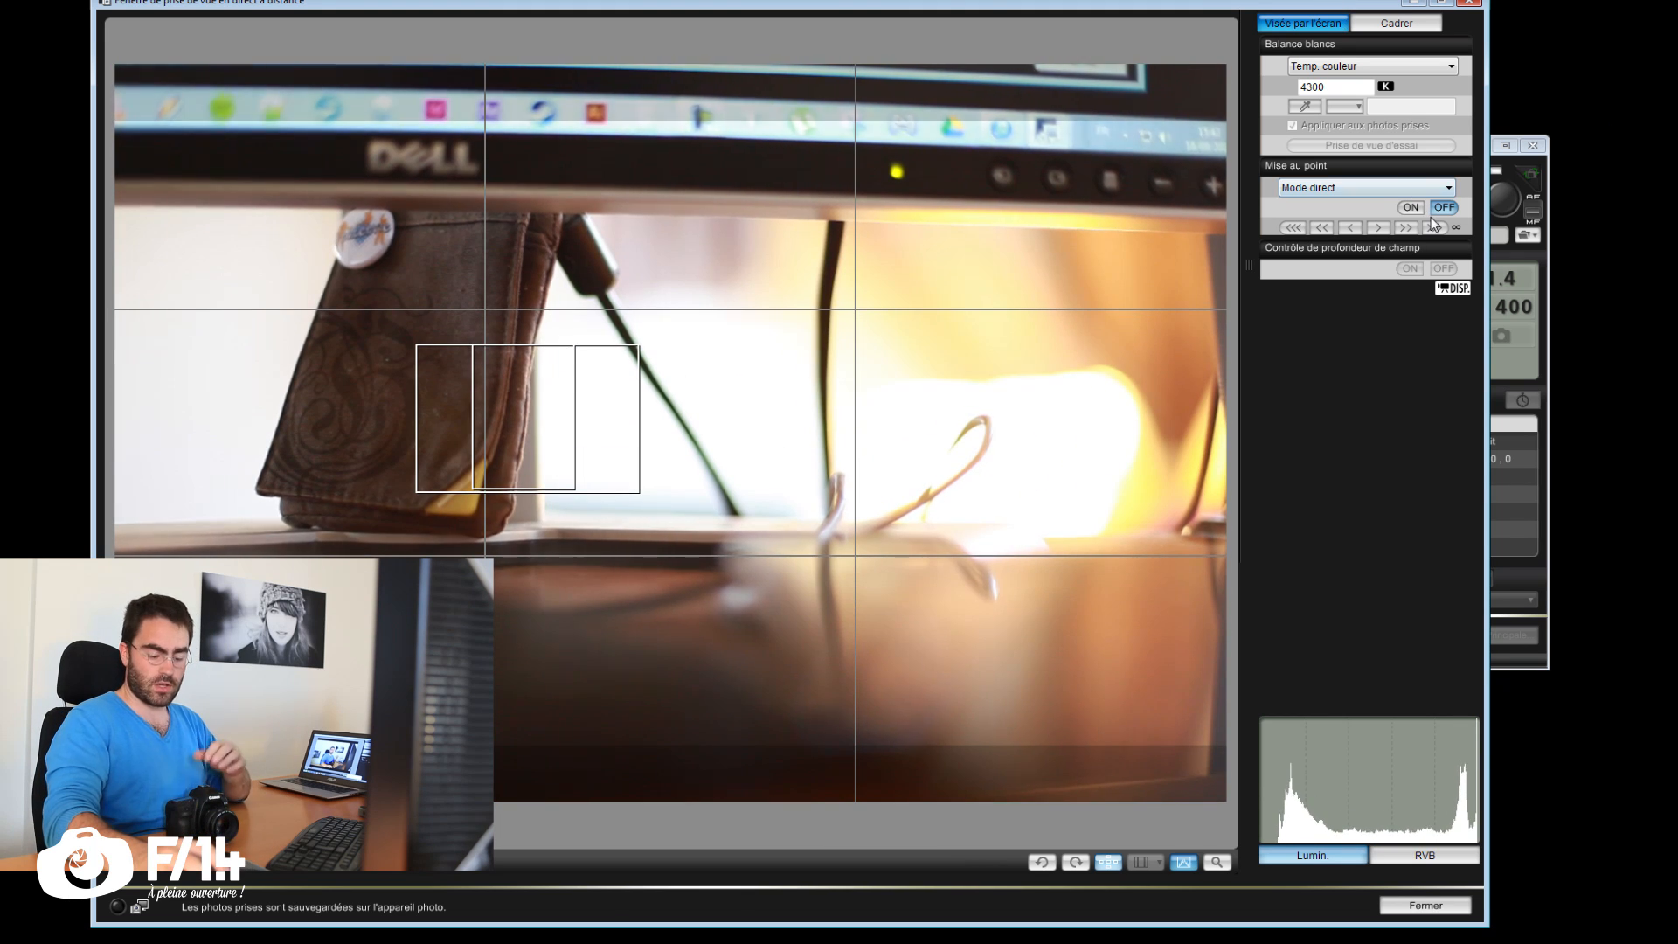
Step: Trigger the camera's shutter remotely, reposition its control window and start live view again
{"action": "left_click", "coordinate": [1505, 201]}
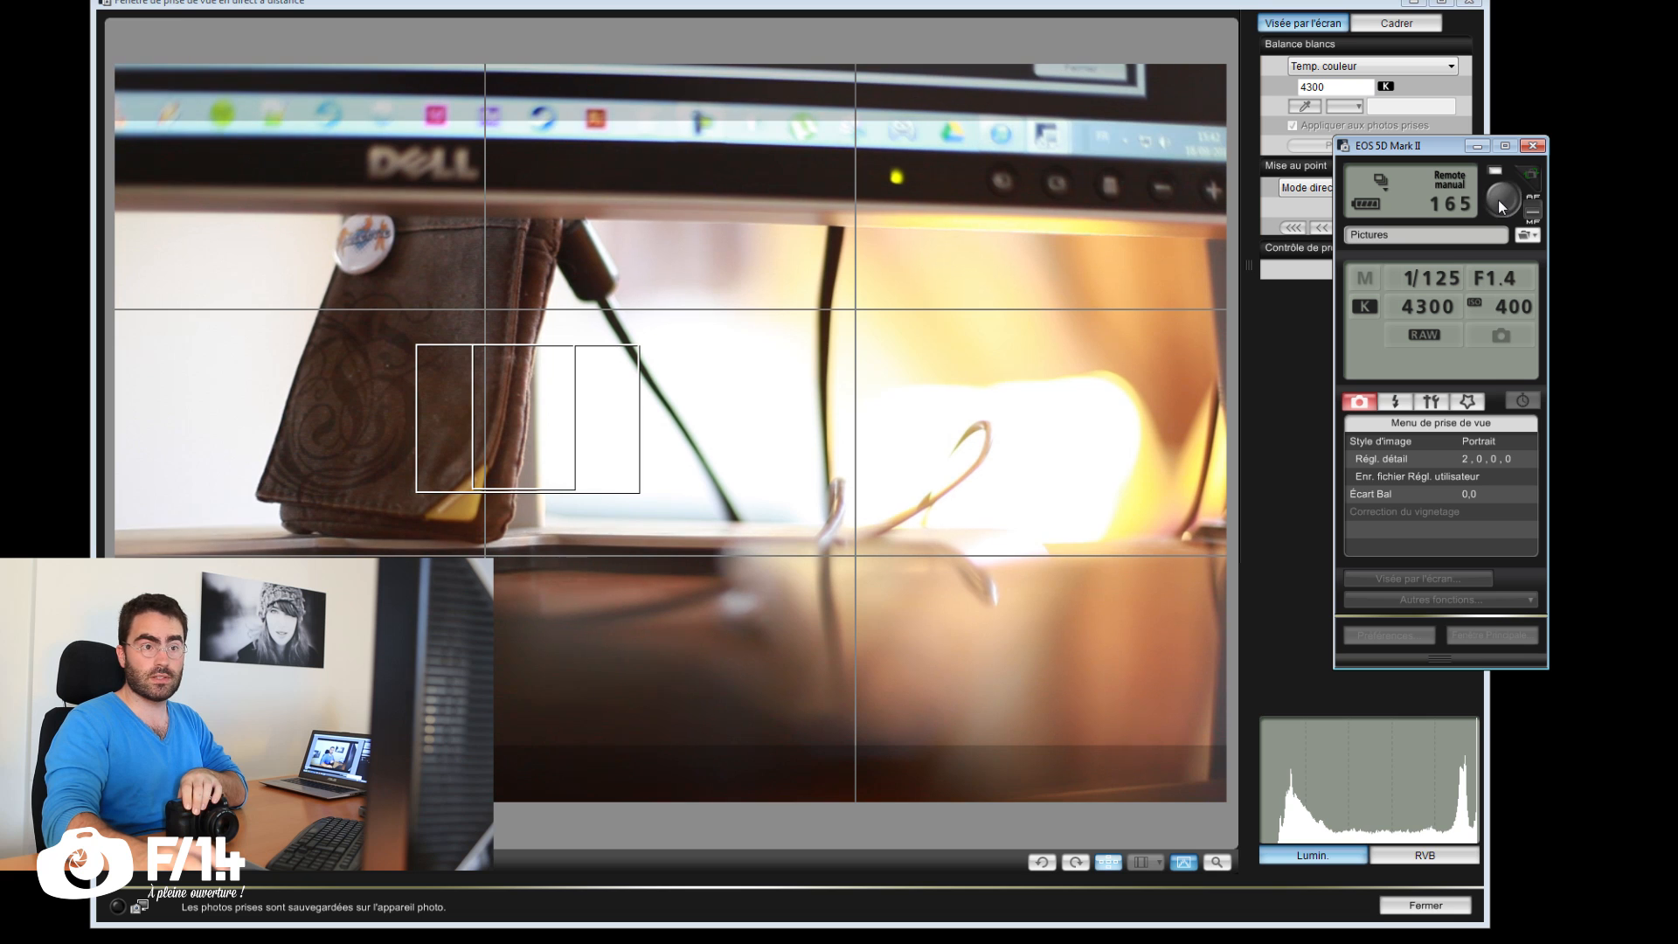
{"action": "left_click_drag", "start_coordinate": [1424, 157], "coordinate": [1354, 177]}
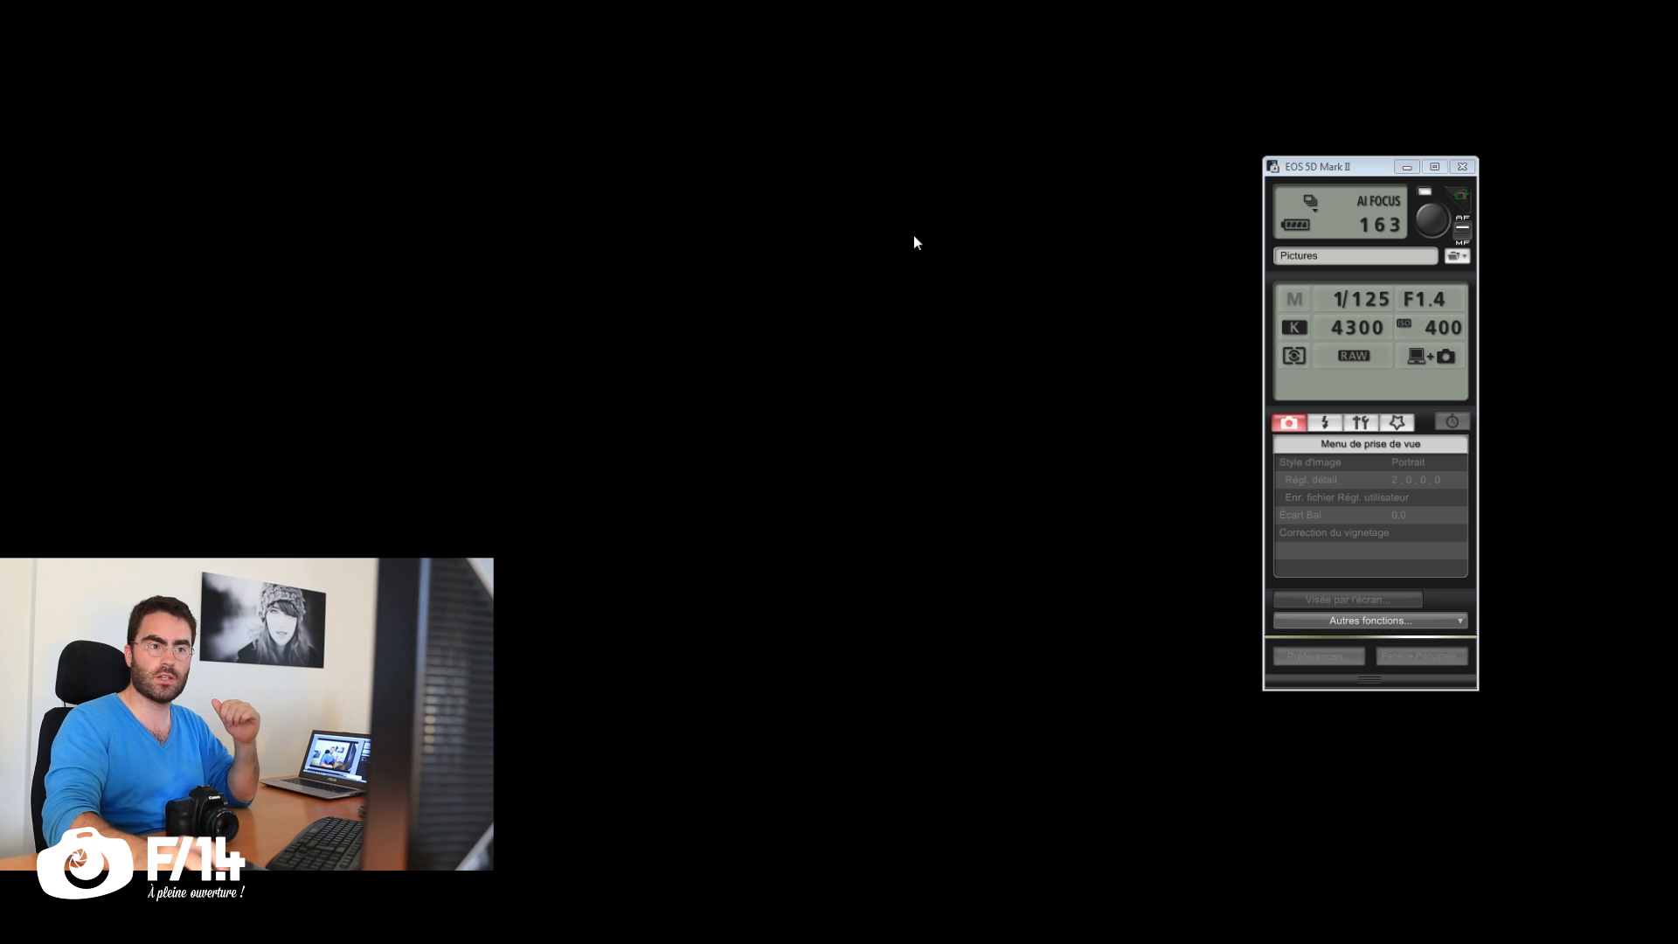
{"action": "left_click", "coordinate": [1346, 600]}
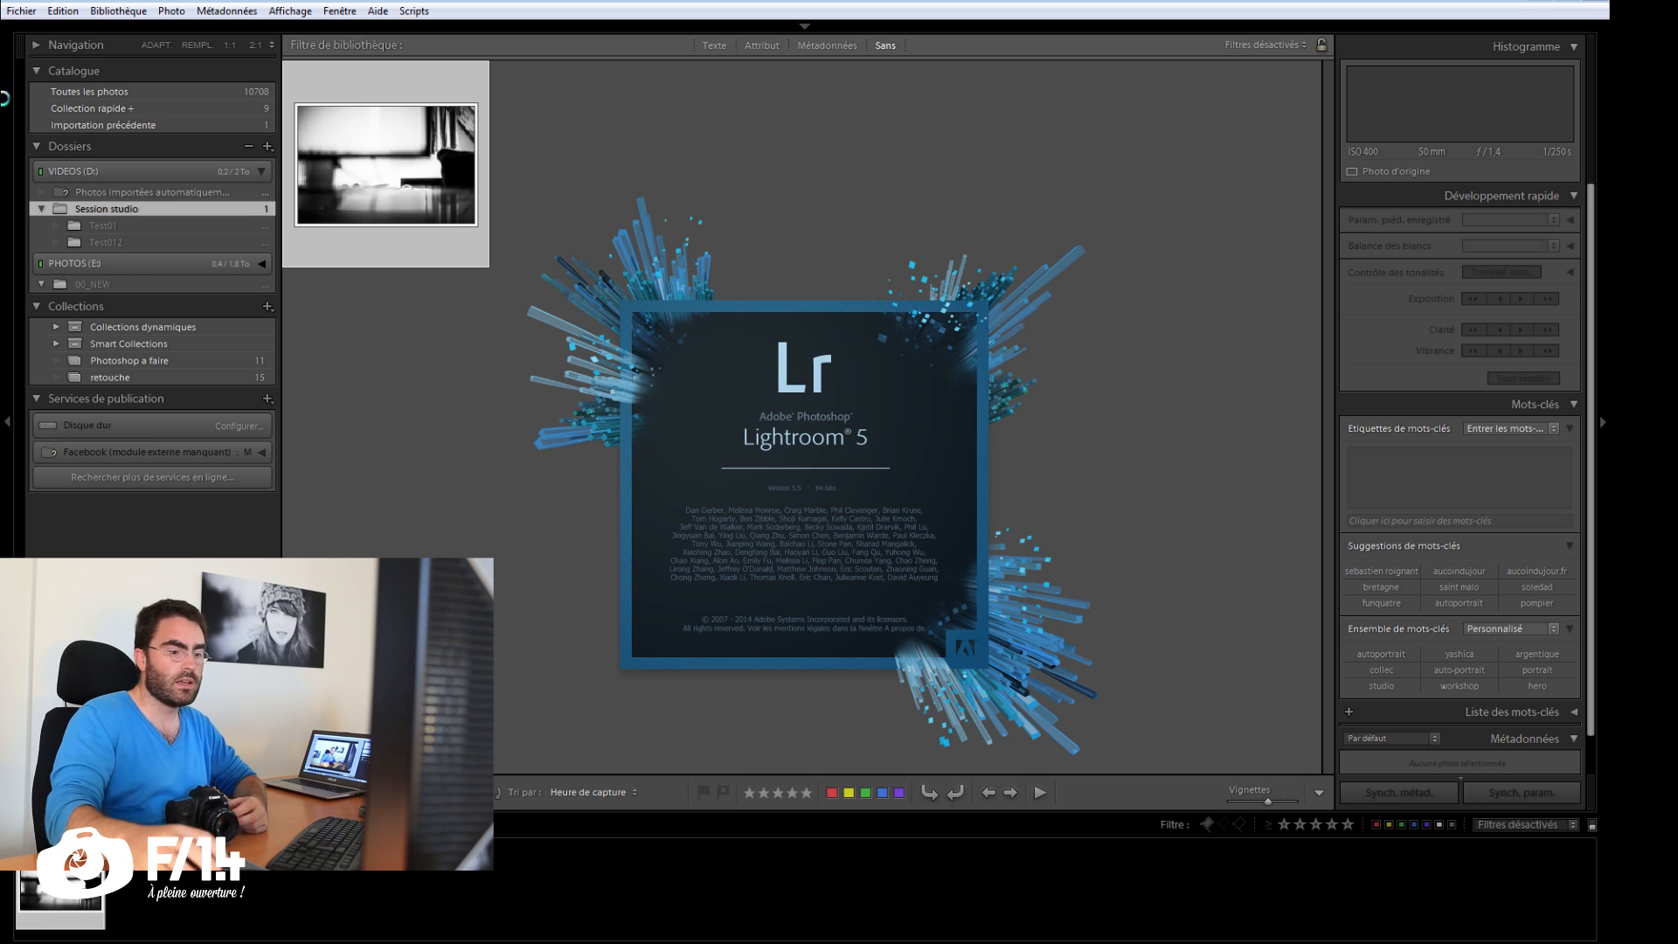
Step: Switch to Lightroom, select the Photos importées automatiquement folder and open the automatic import settings
{"action": "left_click", "coordinate": [26, 15]}
{"action": "left_click", "coordinate": [26, 14]}
{"action": "left_click", "coordinate": [167, 192]}
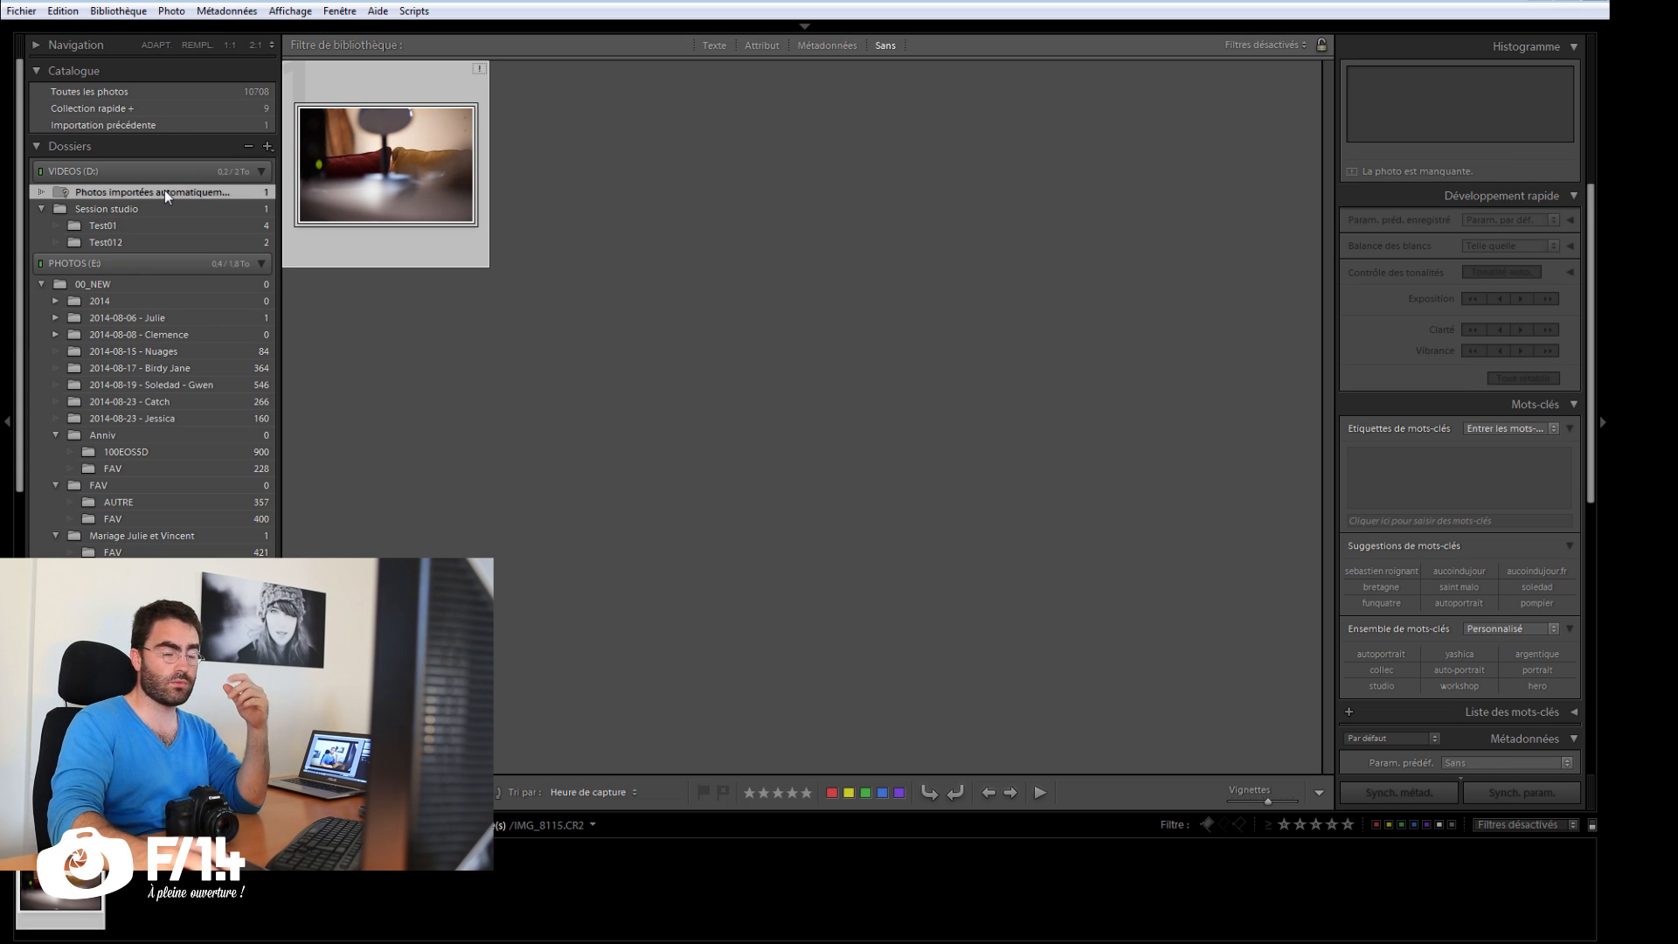
{"action": "left_click", "coordinate": [20, 11]}
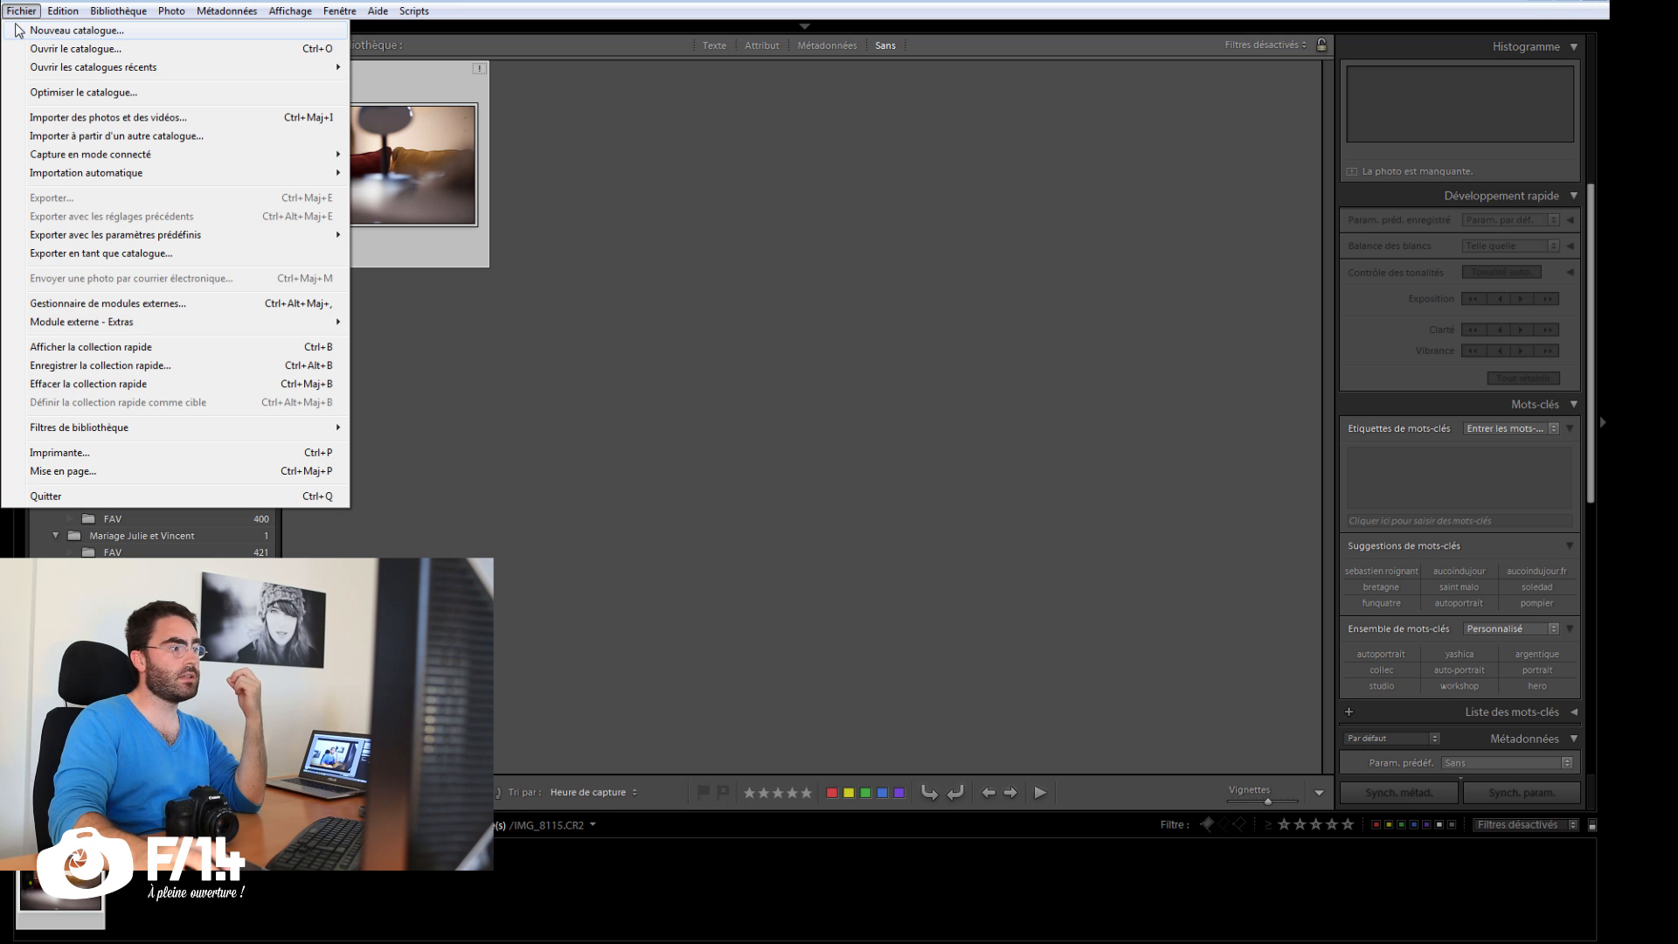
{"action": "mouse_move", "coordinate": [61, 175]}
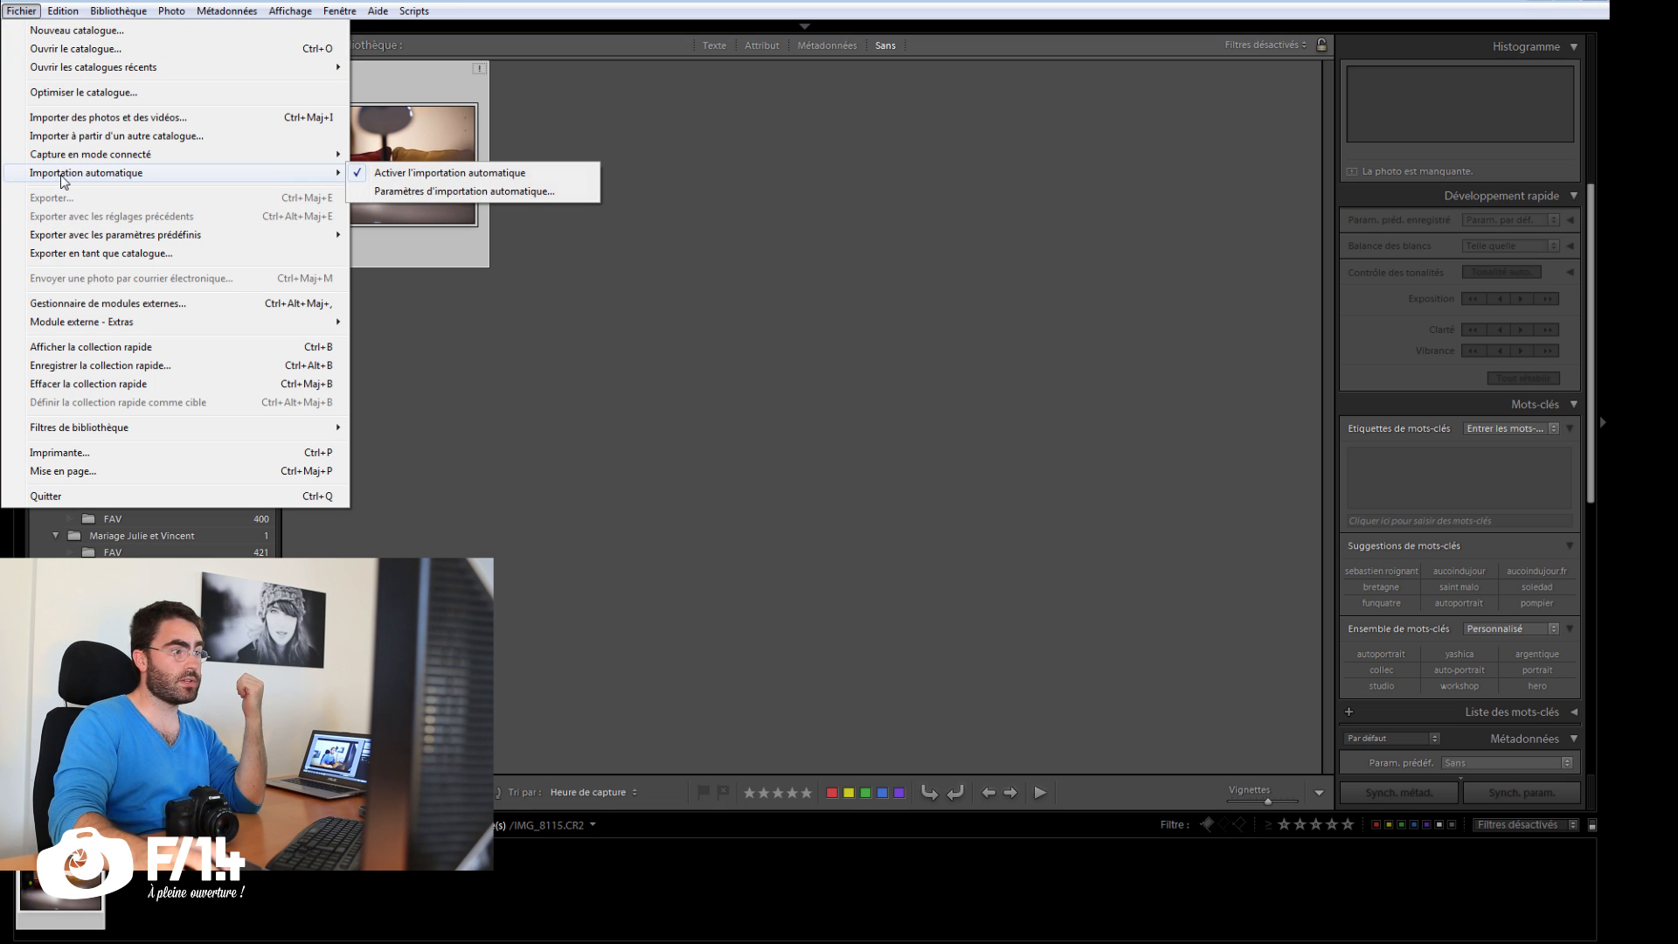
{"action": "left_click", "coordinate": [426, 192]}
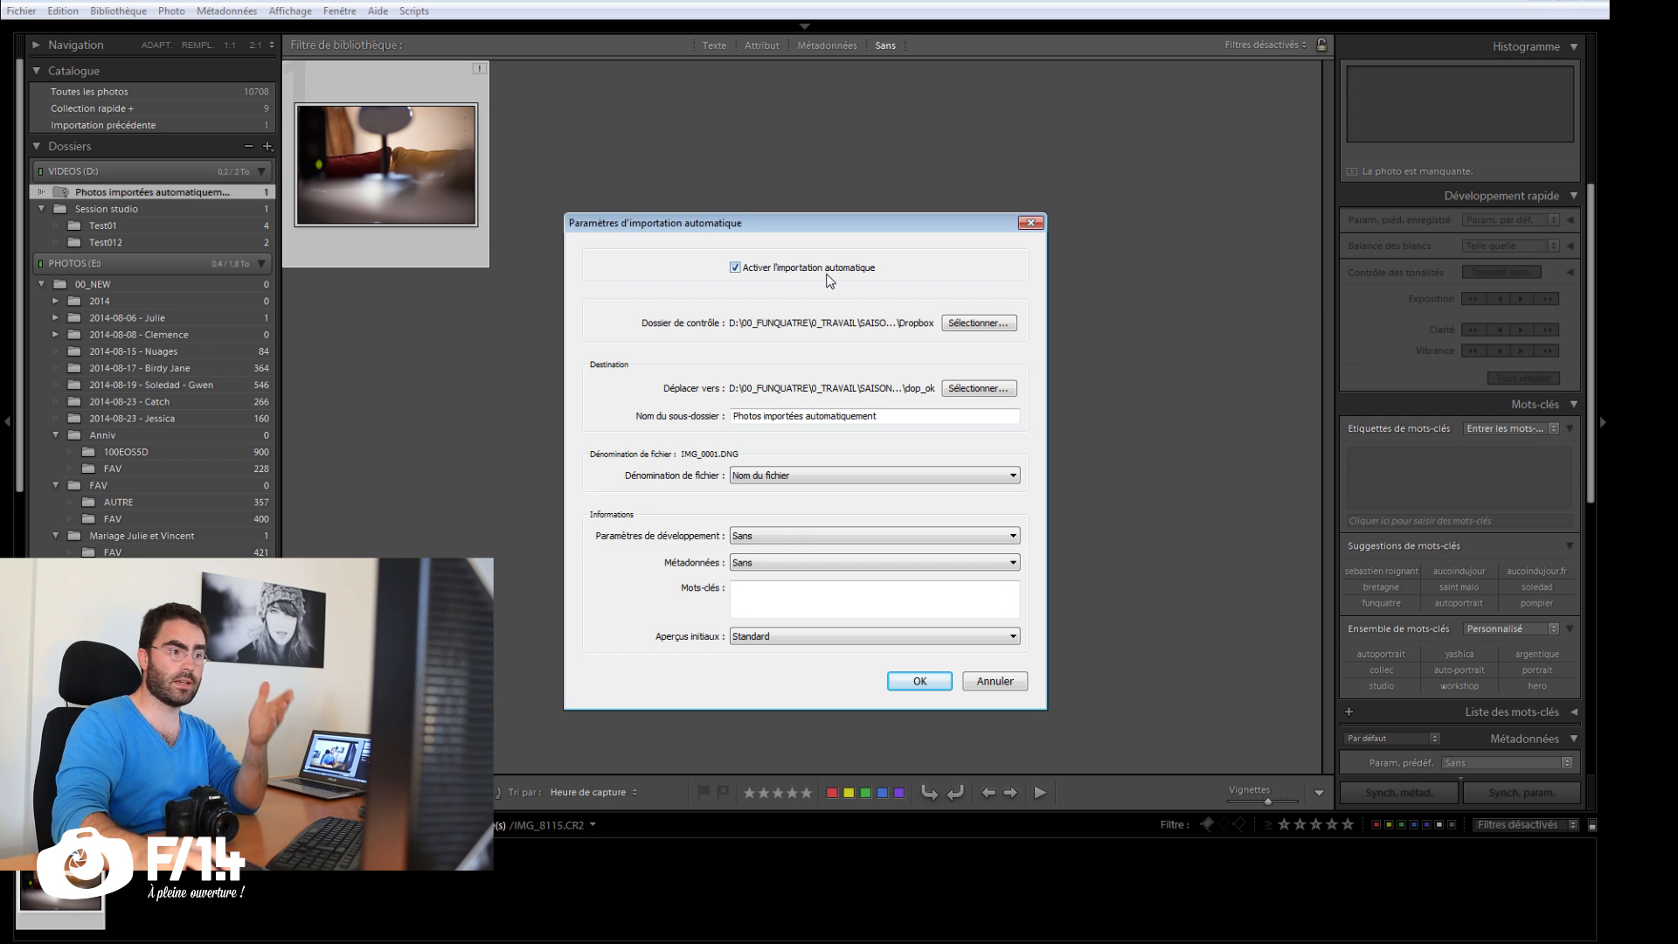
Step: Create a Dropbox folder inside S03E02 - Le shooting connecté and choose it as the watched folder for automatic import
{"action": "left_click", "coordinate": [973, 325]}
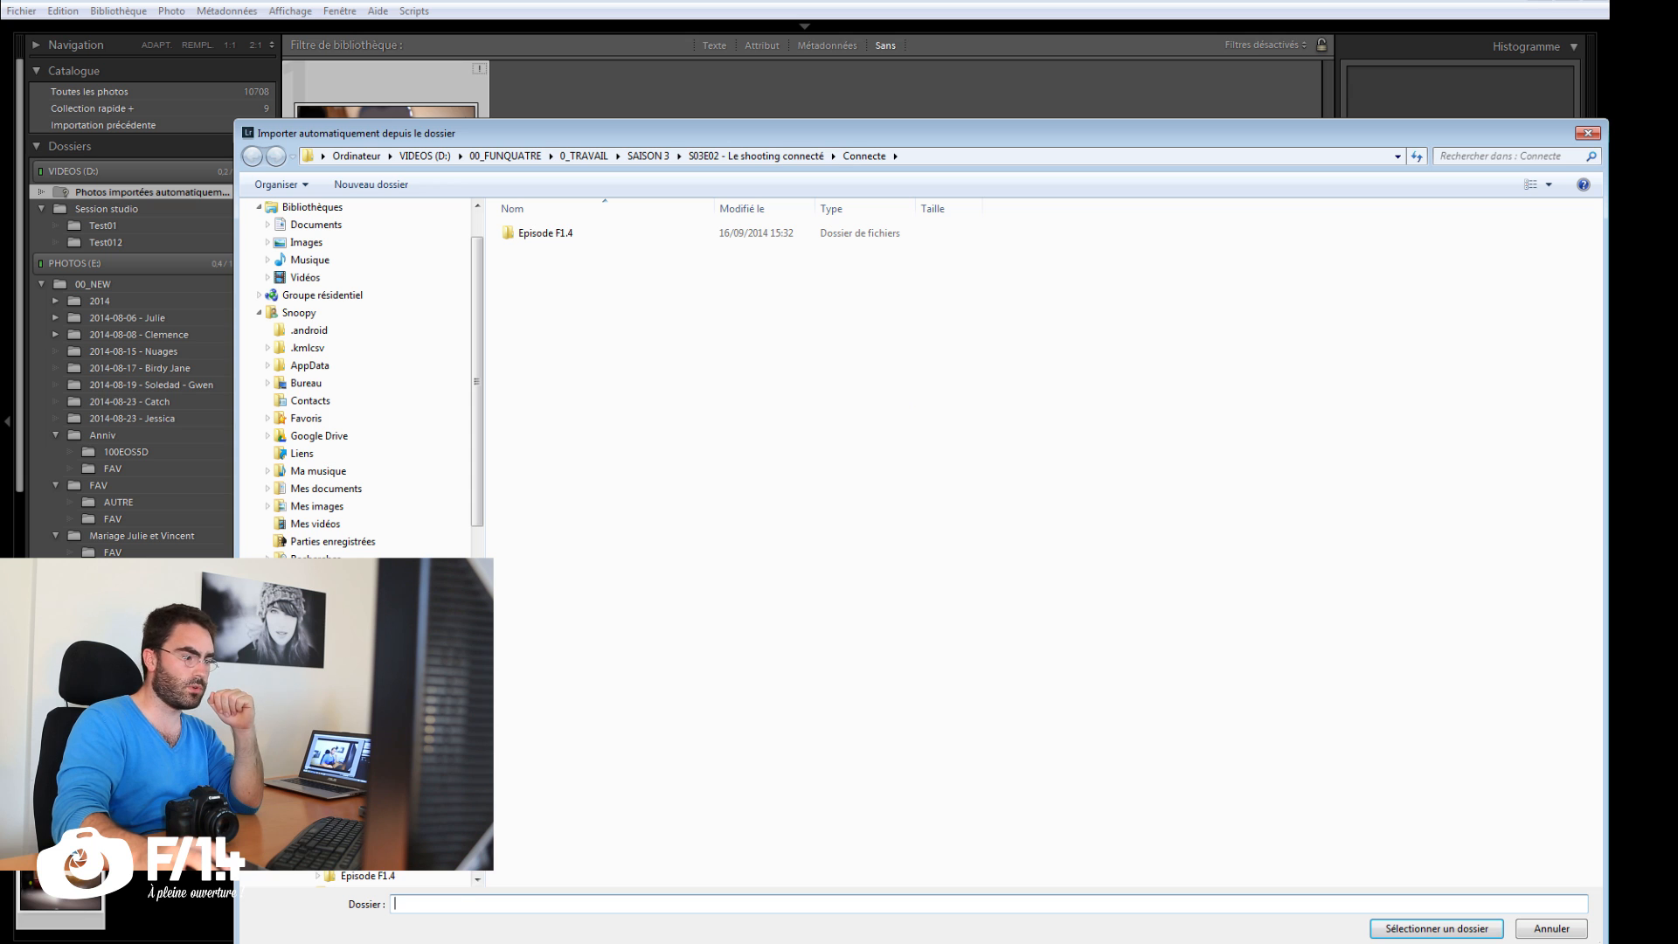
{"action": "key", "text": "BackSpace"}
{"action": "key", "text": "ctrl+shift+n"}
{"action": "type", "text": "Dropbox"}
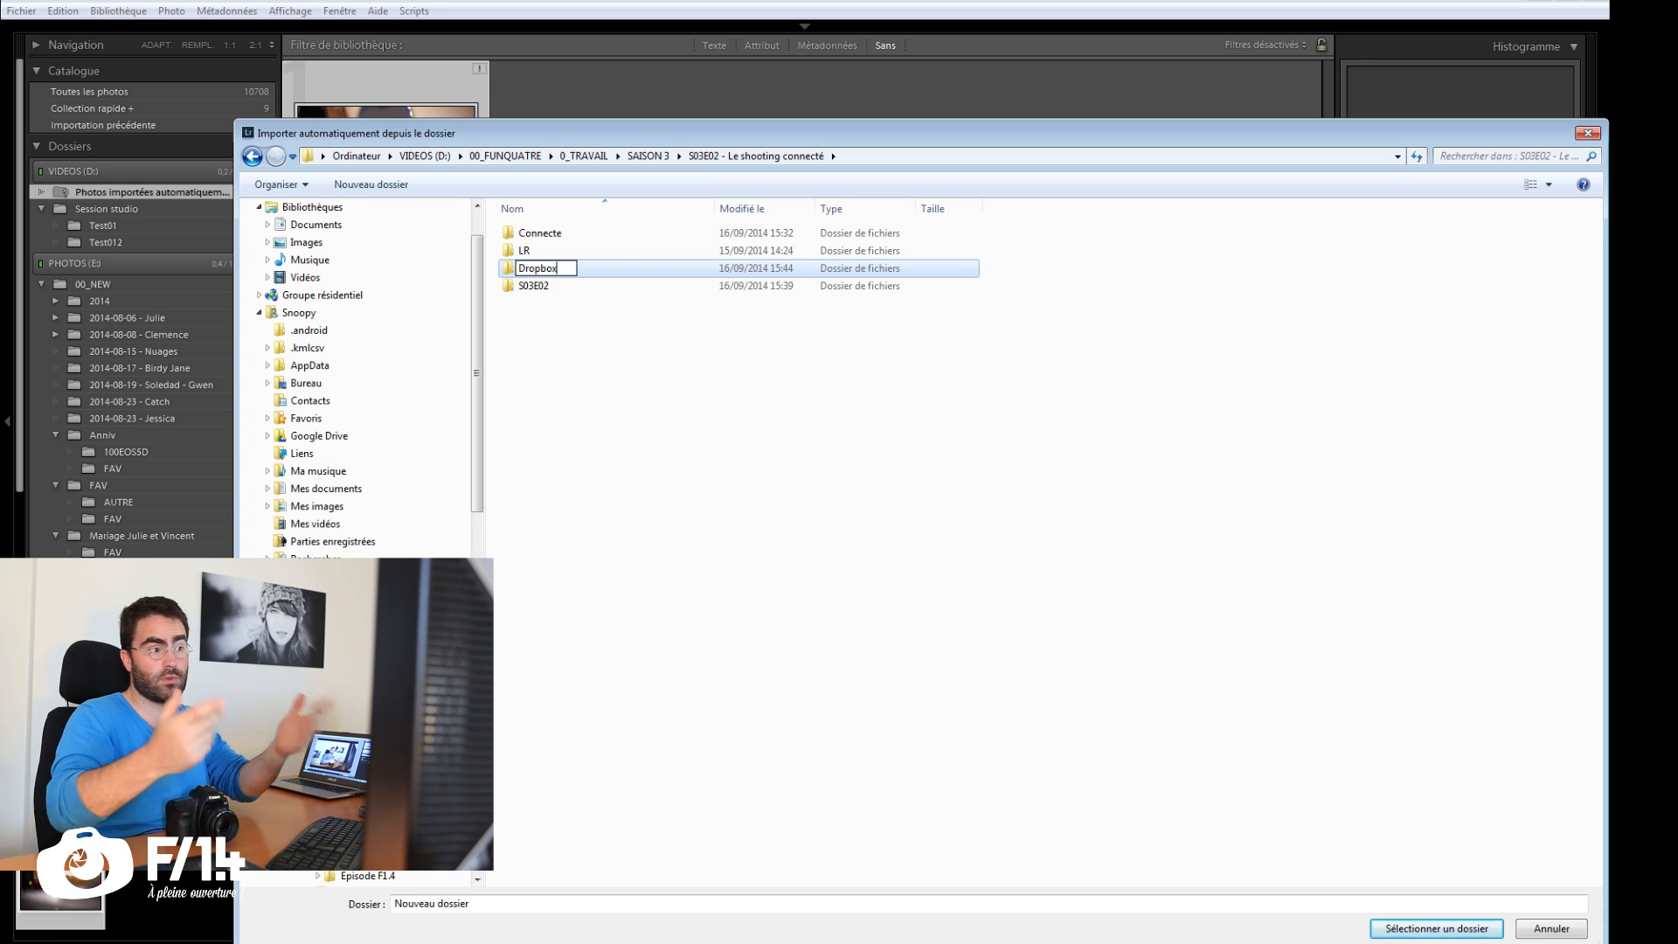
{"action": "left_click", "coordinate": [712, 574]}
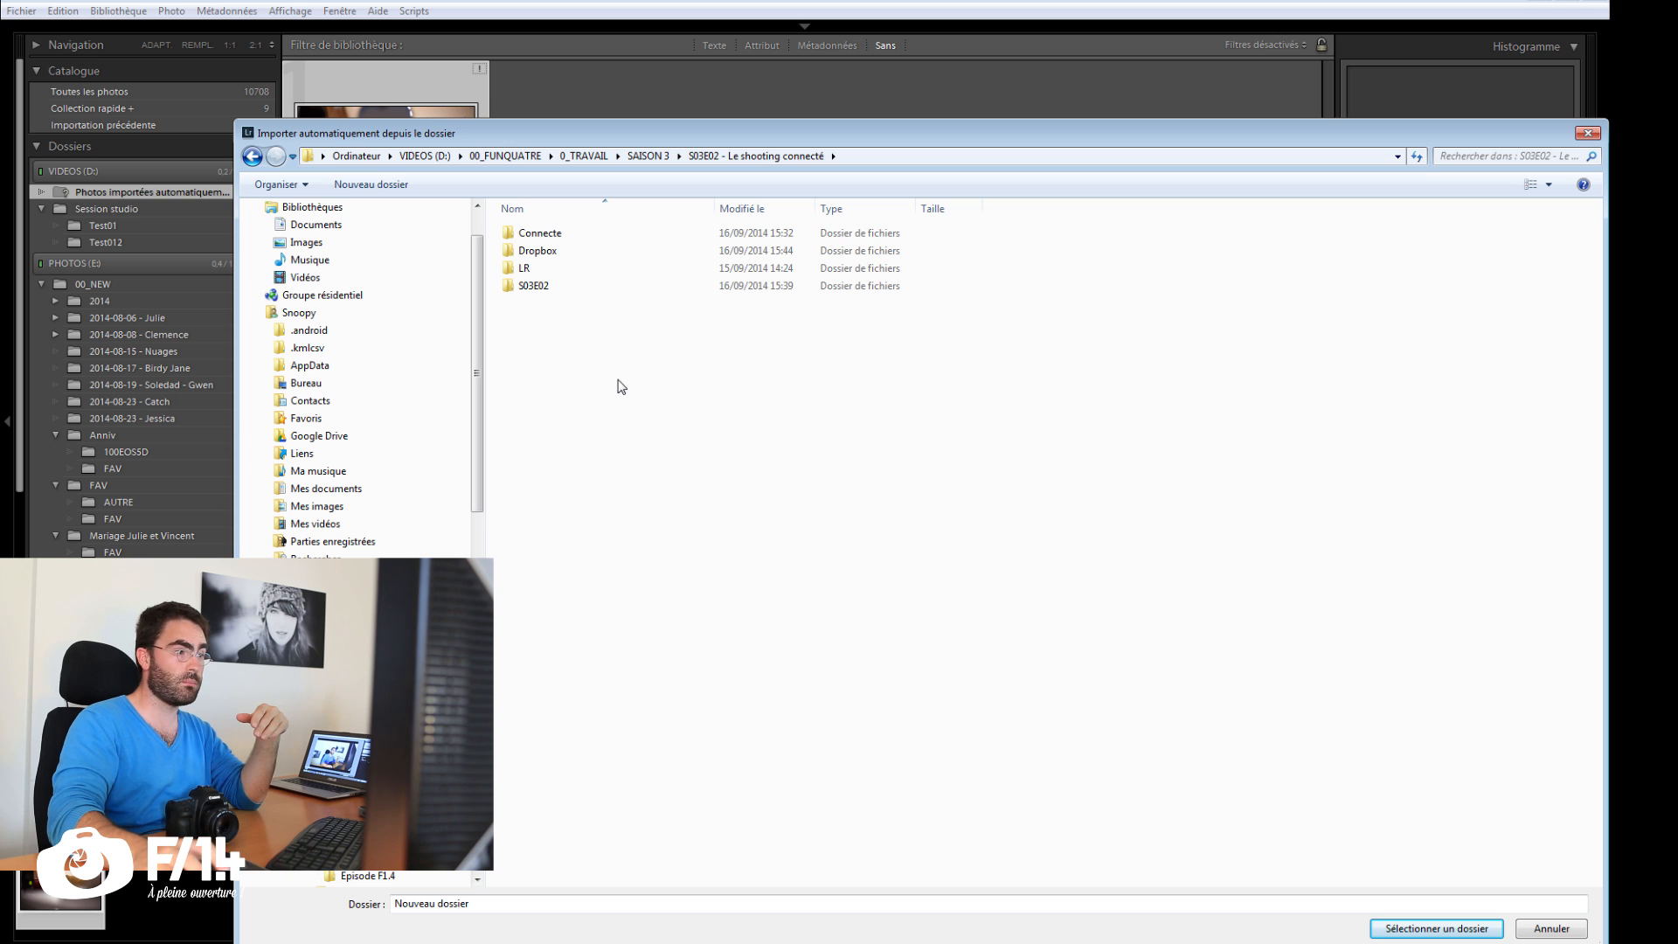
{"action": "left_click", "coordinate": [550, 268]}
{"action": "left_click", "coordinate": [542, 252]}
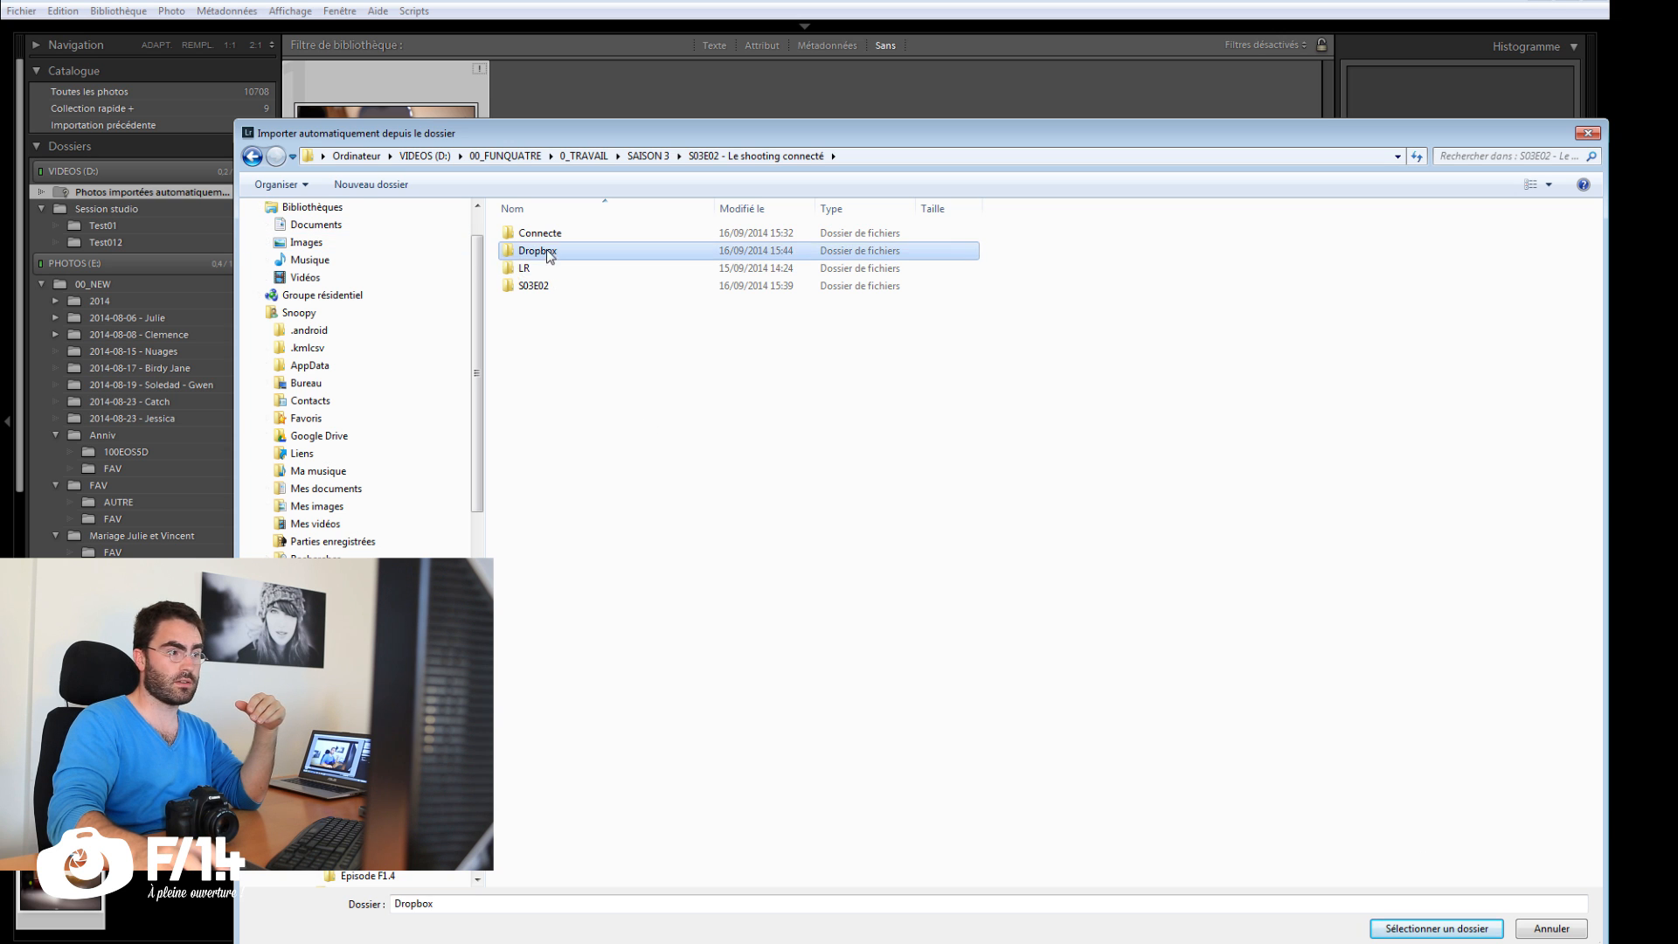
{"action": "left_click", "coordinate": [1436, 929]}
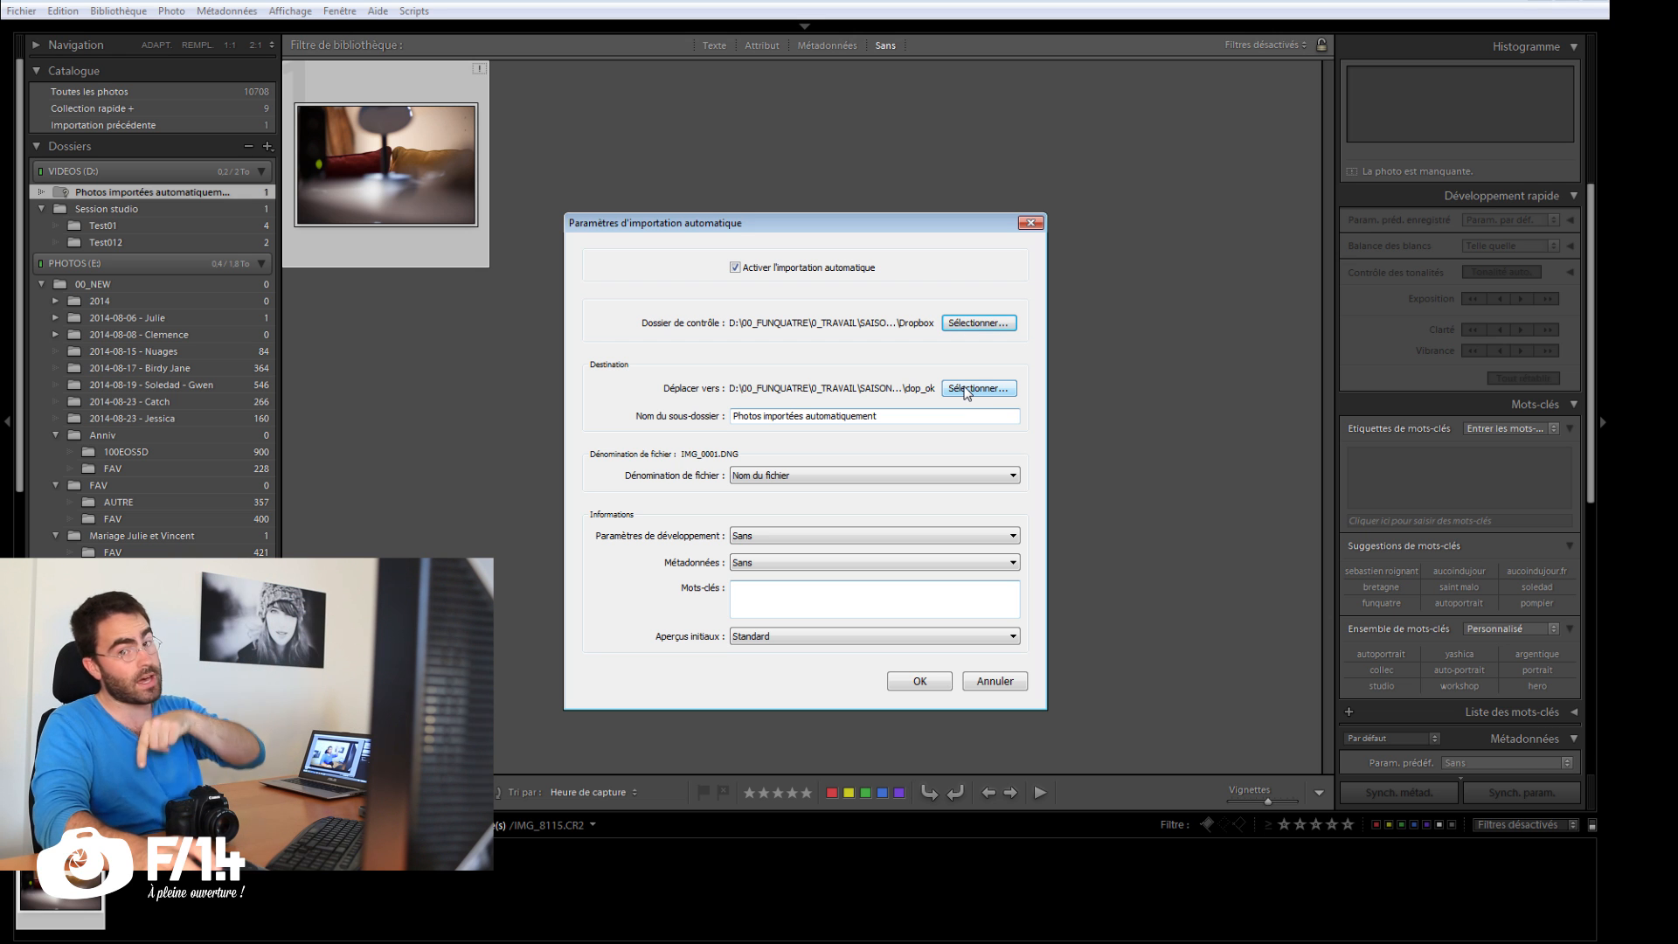
Step: Create a Work folder beside the Dropbox folder and choose it as the destination for automatically imported photos
{"action": "left_click", "coordinate": [967, 392]}
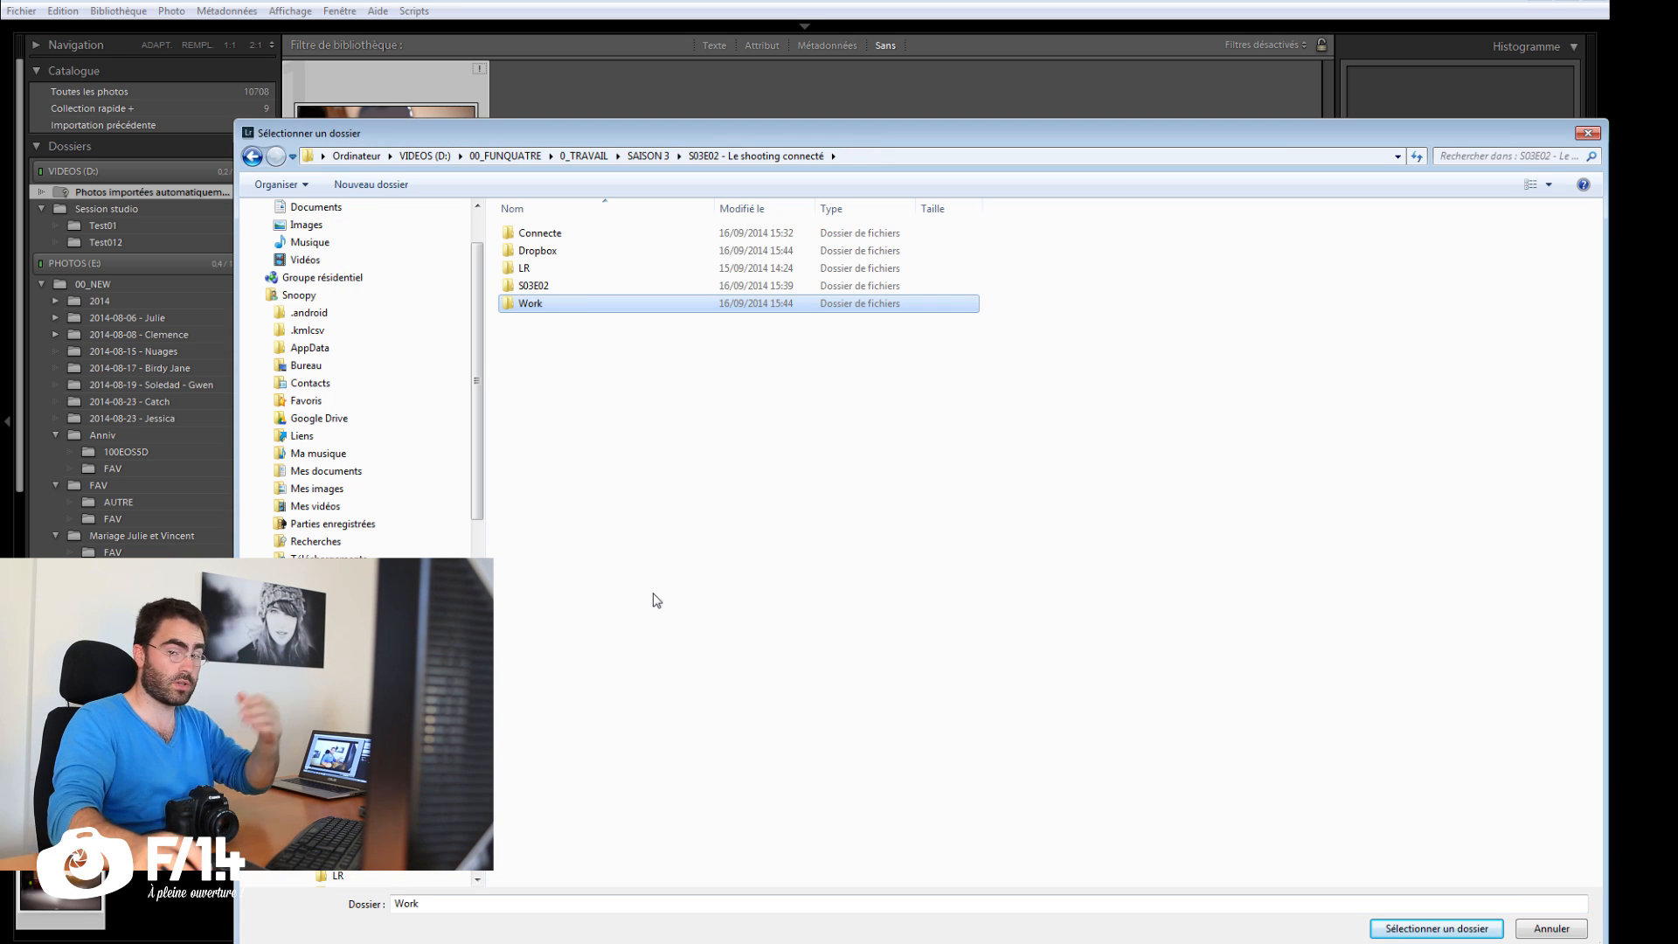
{"action": "double_click", "coordinate": [547, 306]}
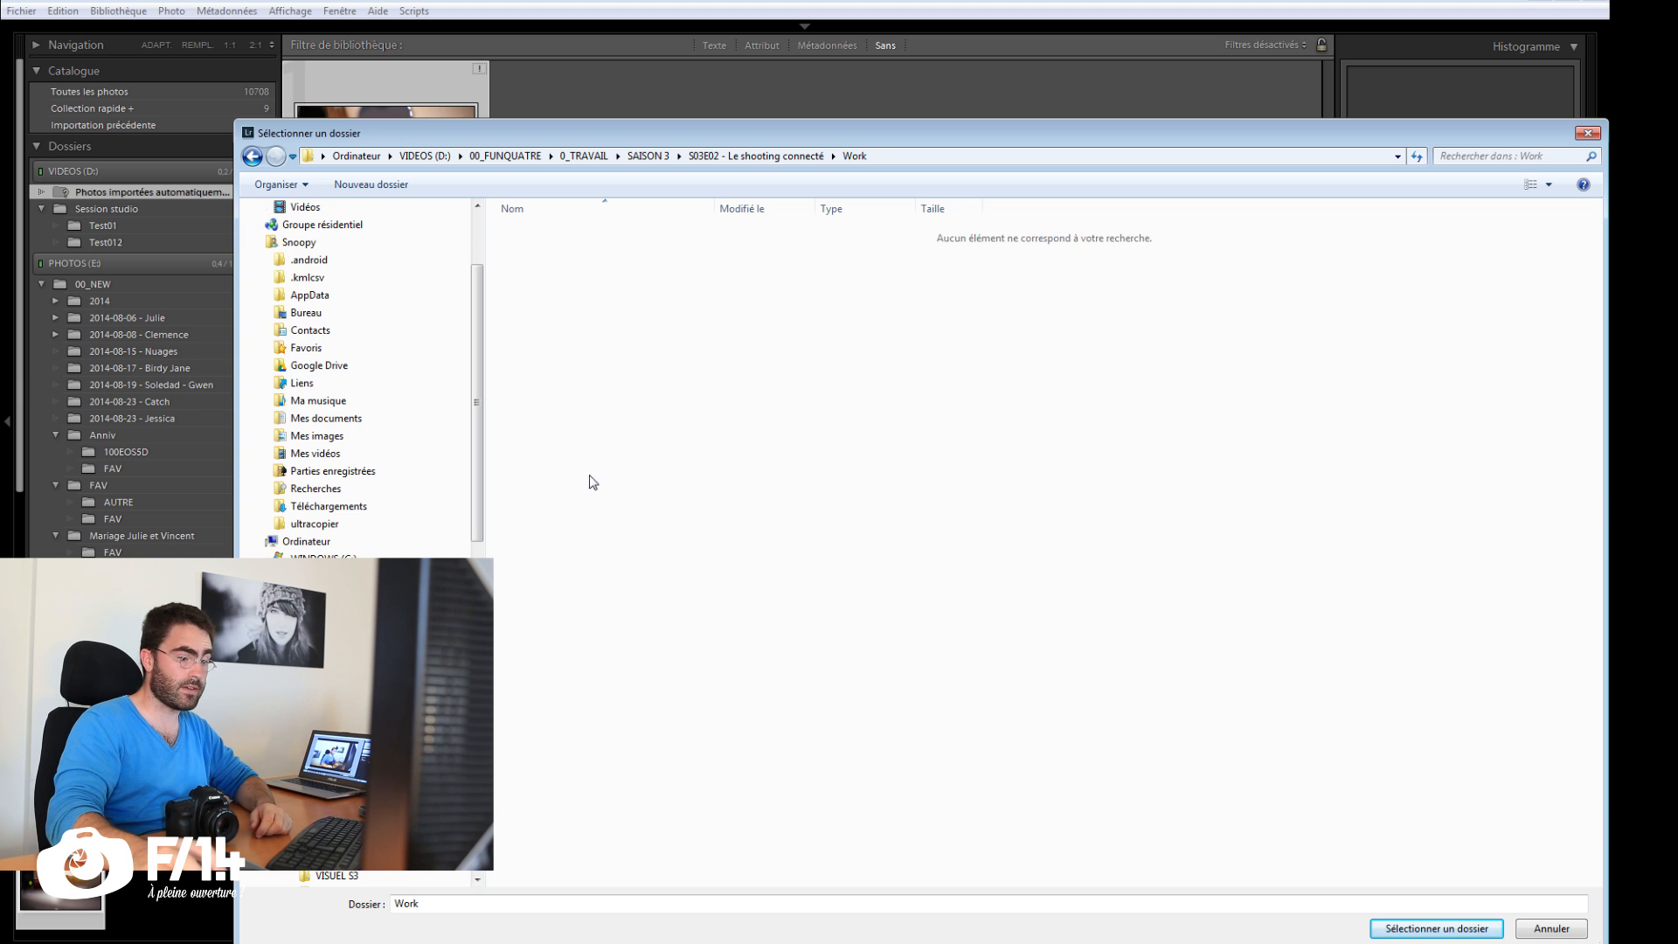
{"action": "key", "text": "Return"}
Step: Name the automatic import destination's subfolder shooting001
{"action": "left_click_drag", "start_coordinate": [927, 416], "coordinate": [707, 425]}
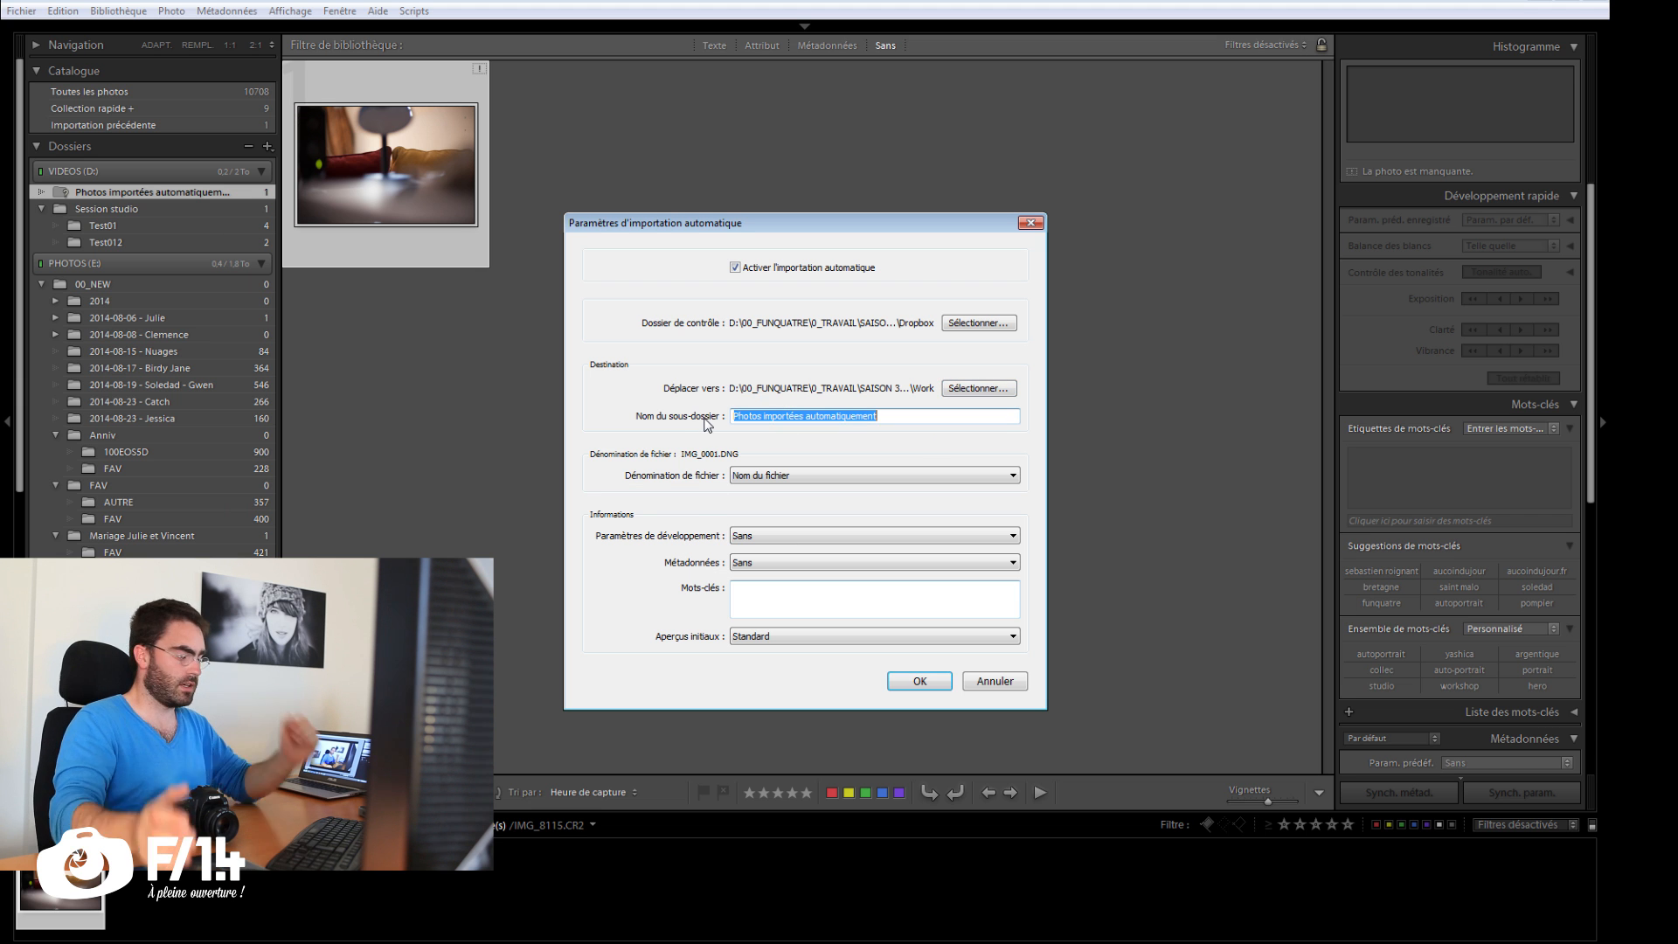
{"action": "type", "text": "shooting"}
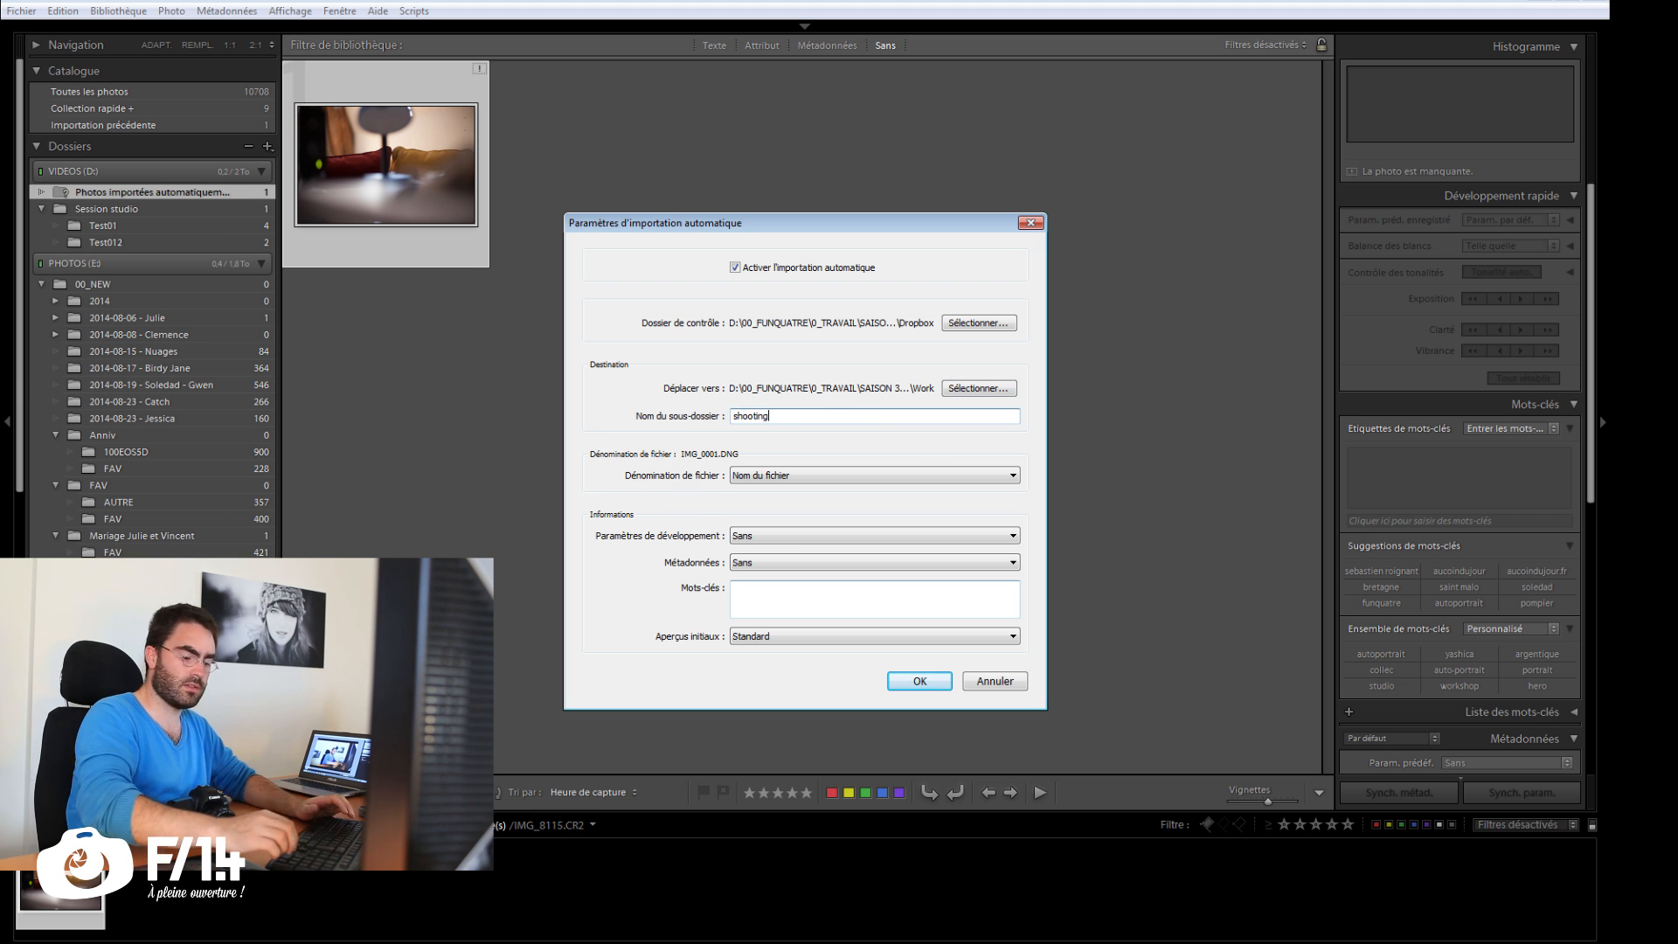
{"action": "type", "text": "001"}
{"action": "key", "text": "Left"}
{"action": "type", "text": "0"}
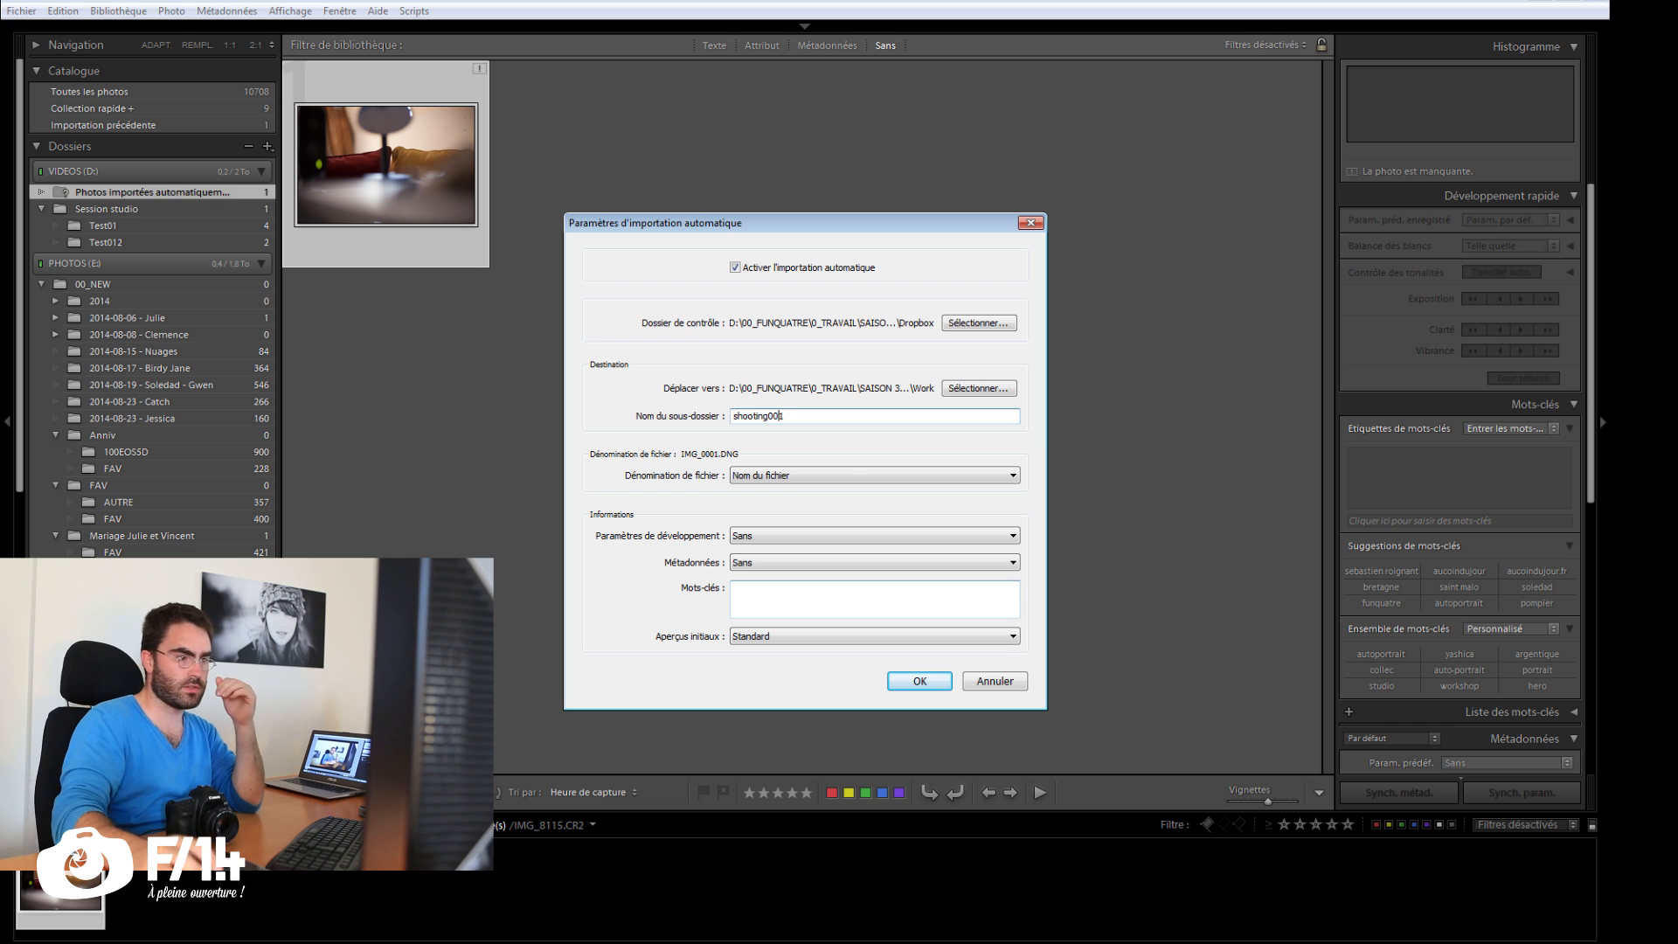
Step: Set file naming to Nom personnalisé - Séquence with custom text shooting01, and the develop settings to the NB_CONTRAST_1 preset
{"action": "left_click", "coordinate": [842, 476]}
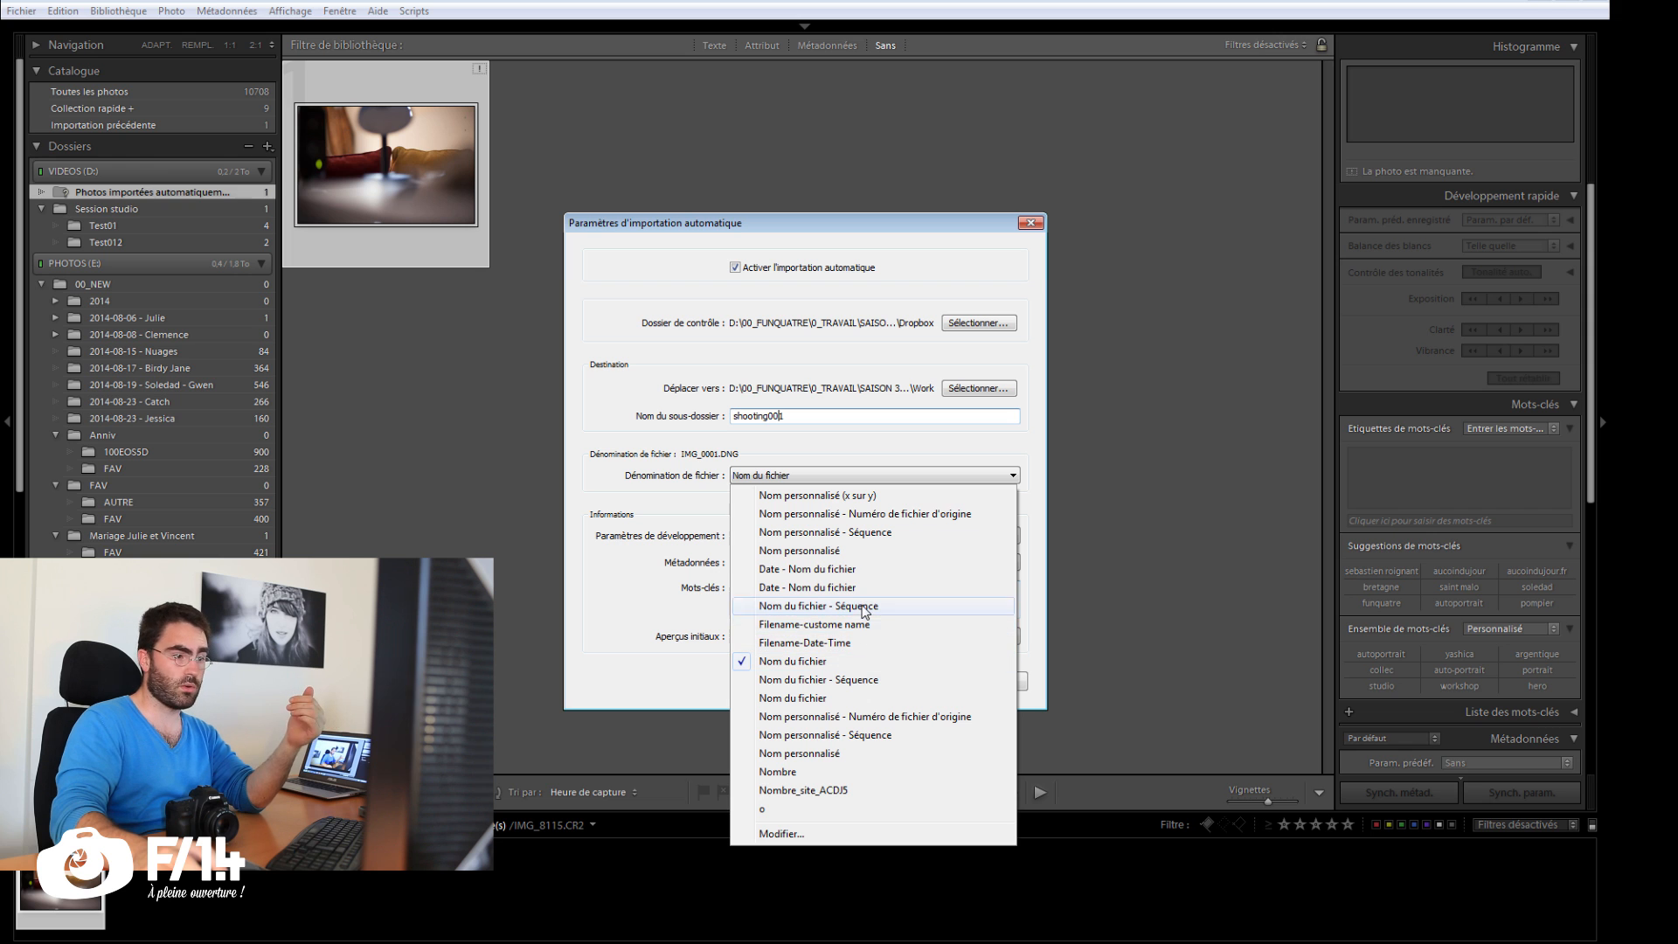
{"action": "left_click", "coordinate": [863, 533]}
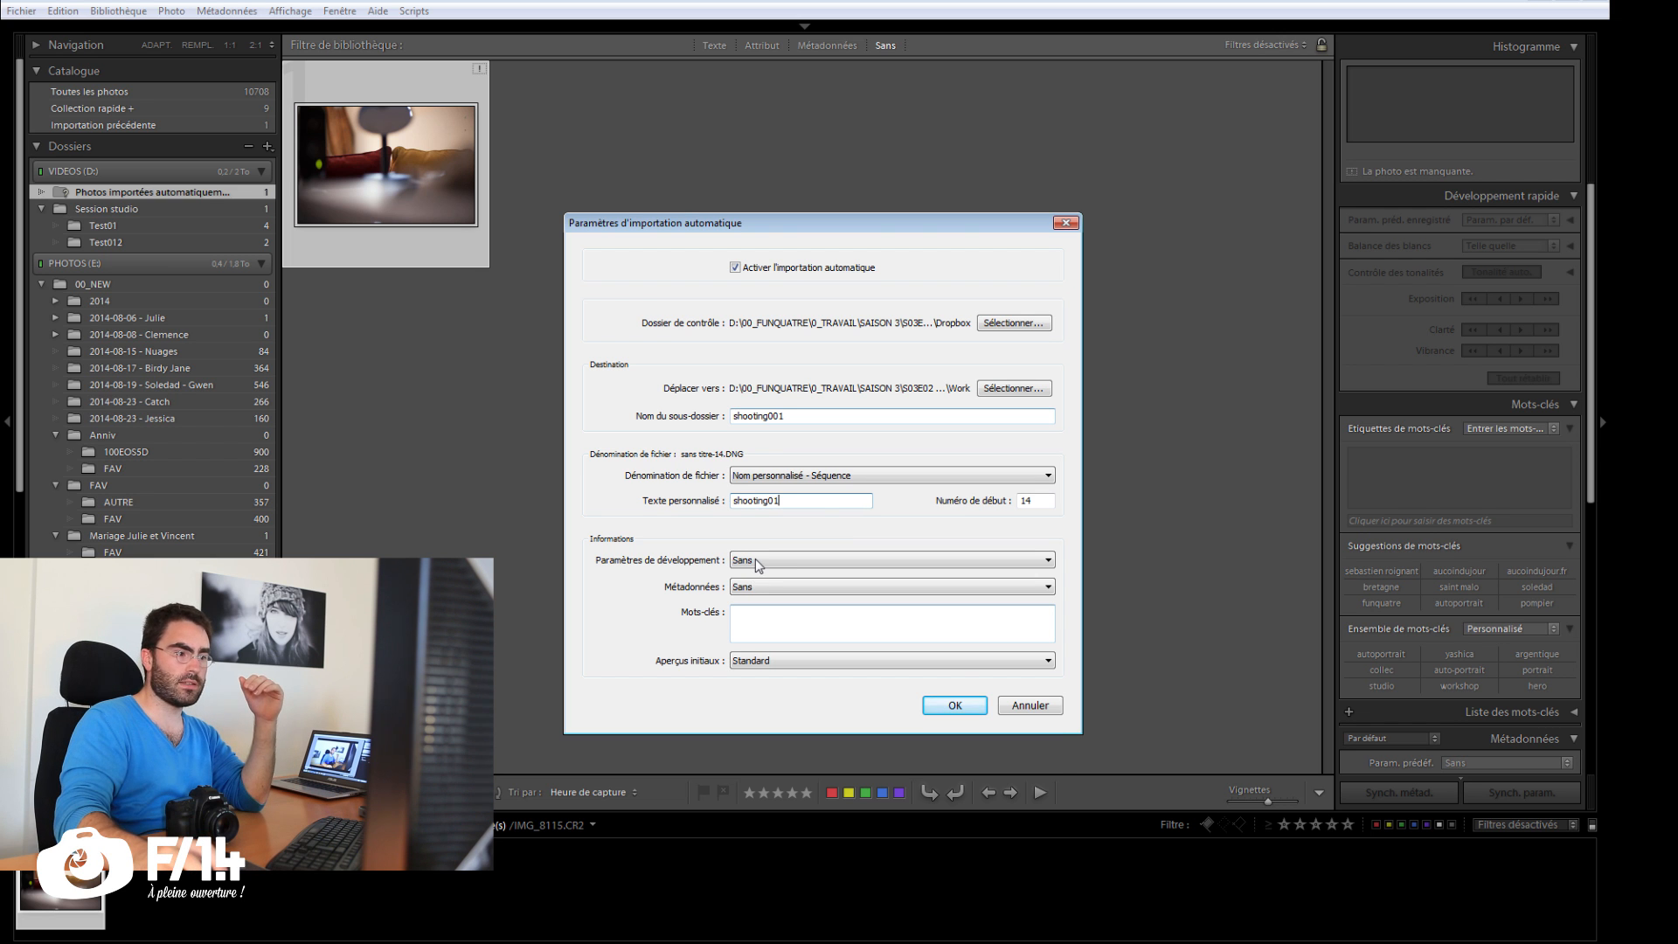
{"action": "left_click", "coordinate": [757, 563]}
{"action": "mouse_move", "coordinate": [734, 696]}
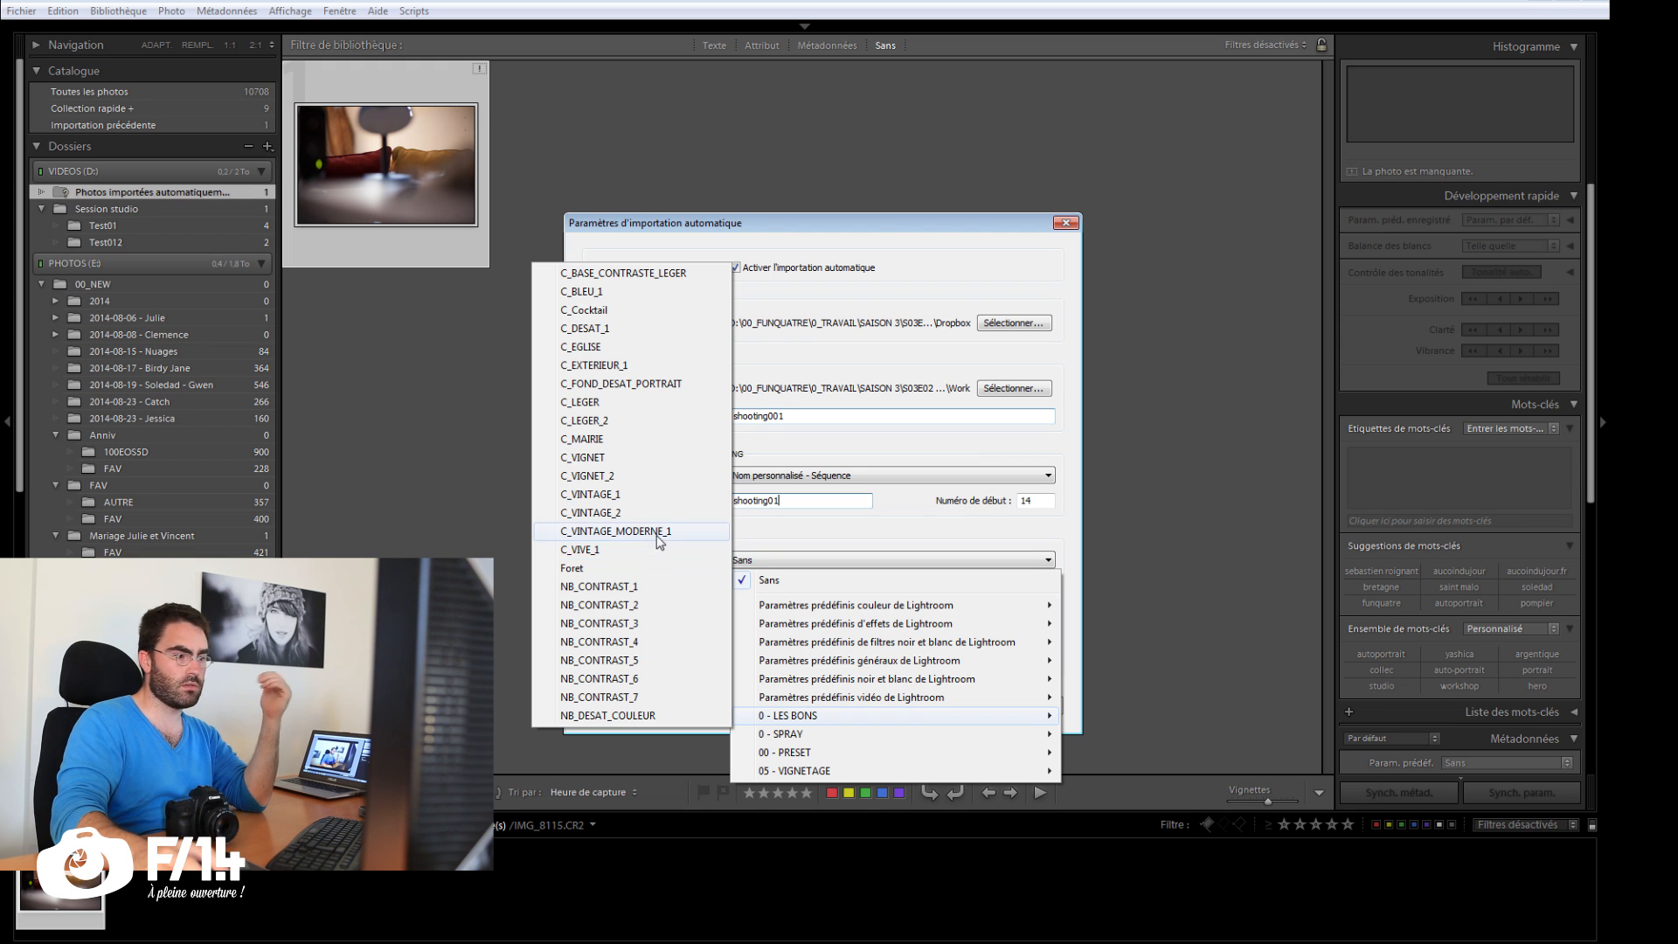
{"action": "left_click", "coordinate": [601, 586]}
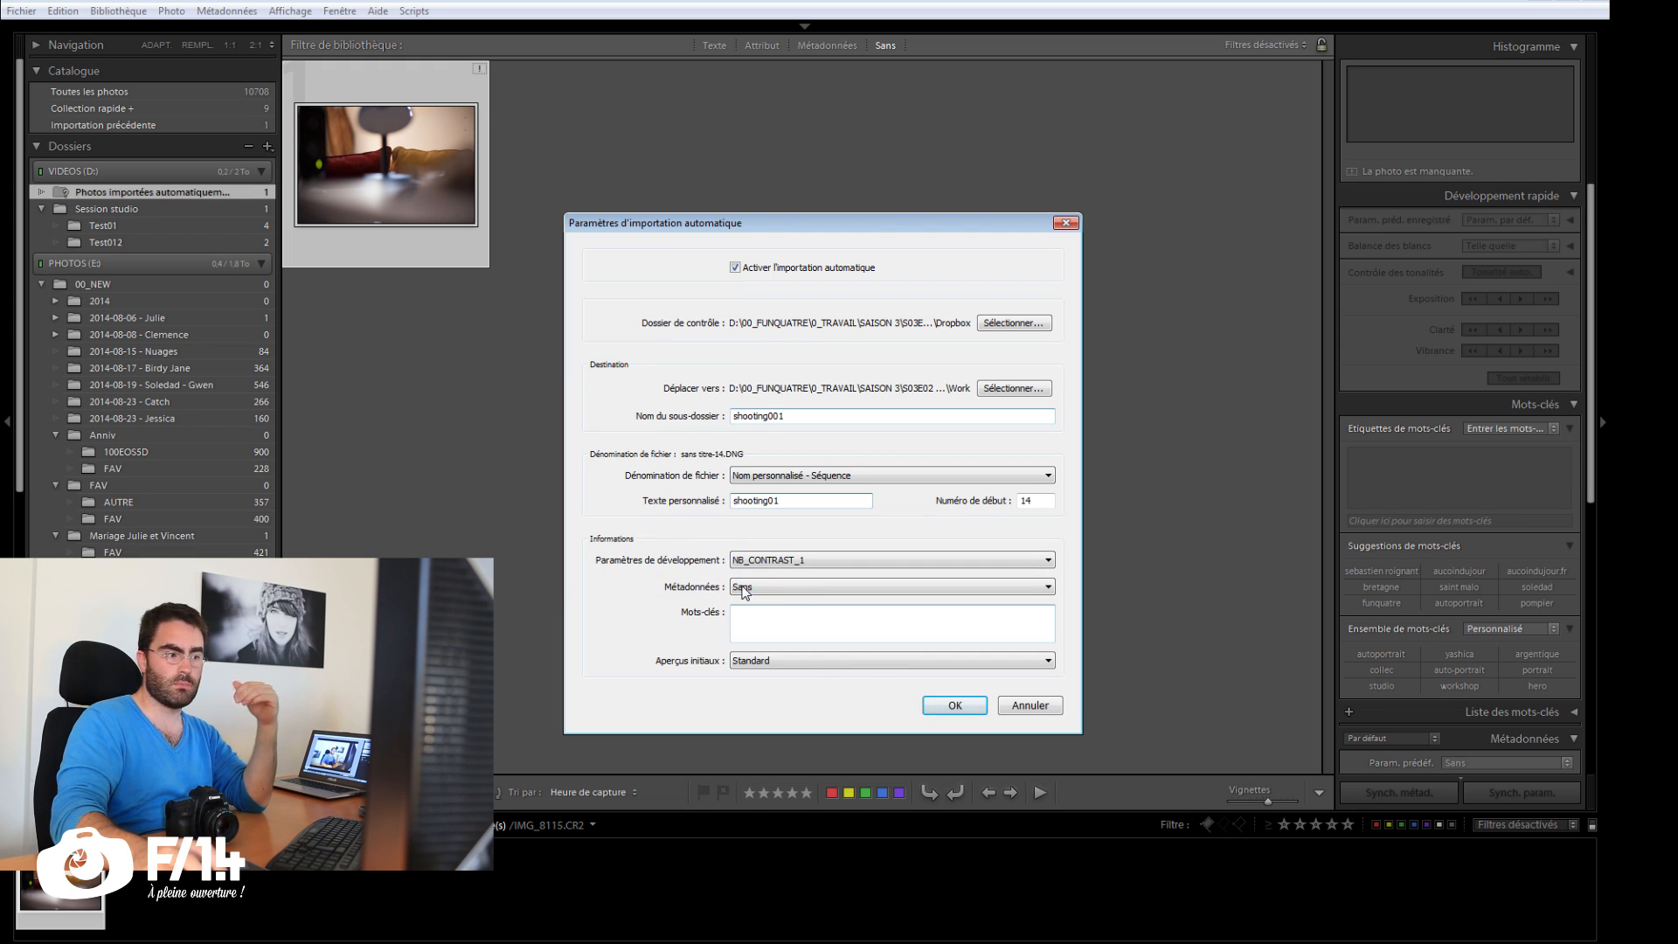
Step: Apply the copyright metadata preset to imported photos and set their initial previews to 1:1
{"action": "left_click", "coordinate": [744, 590]}
{"action": "left_click", "coordinate": [769, 619]}
{"action": "left_click", "coordinate": [806, 635]}
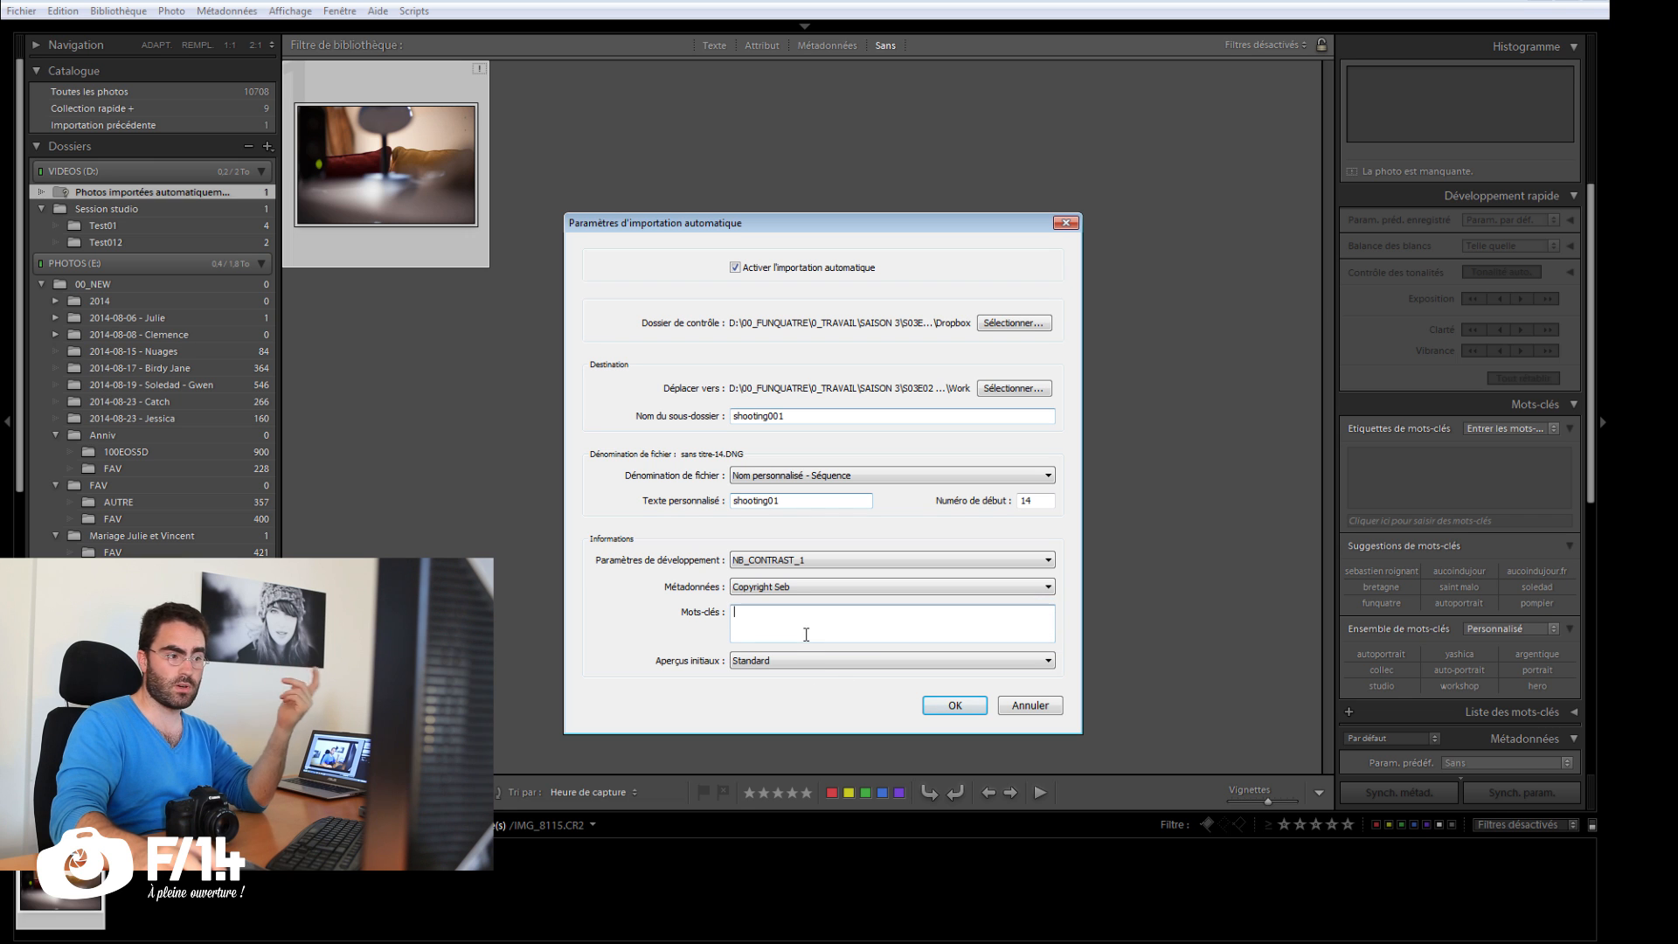
{"action": "left_click", "coordinate": [798, 662]}
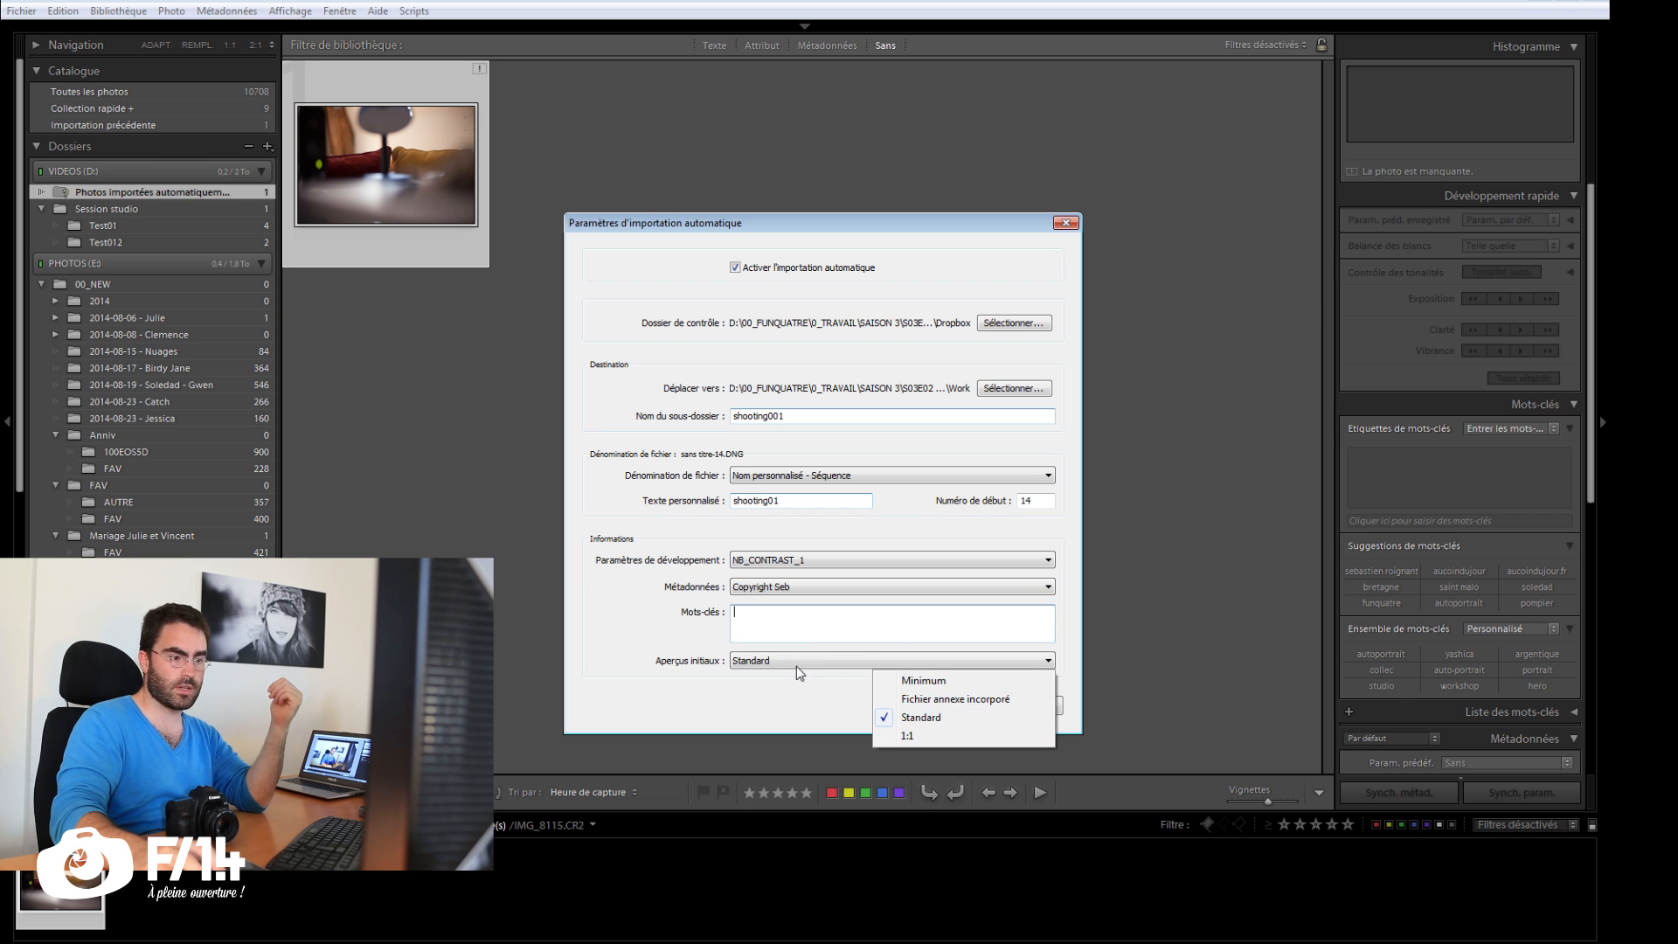
{"action": "left_click", "coordinate": [942, 737]}
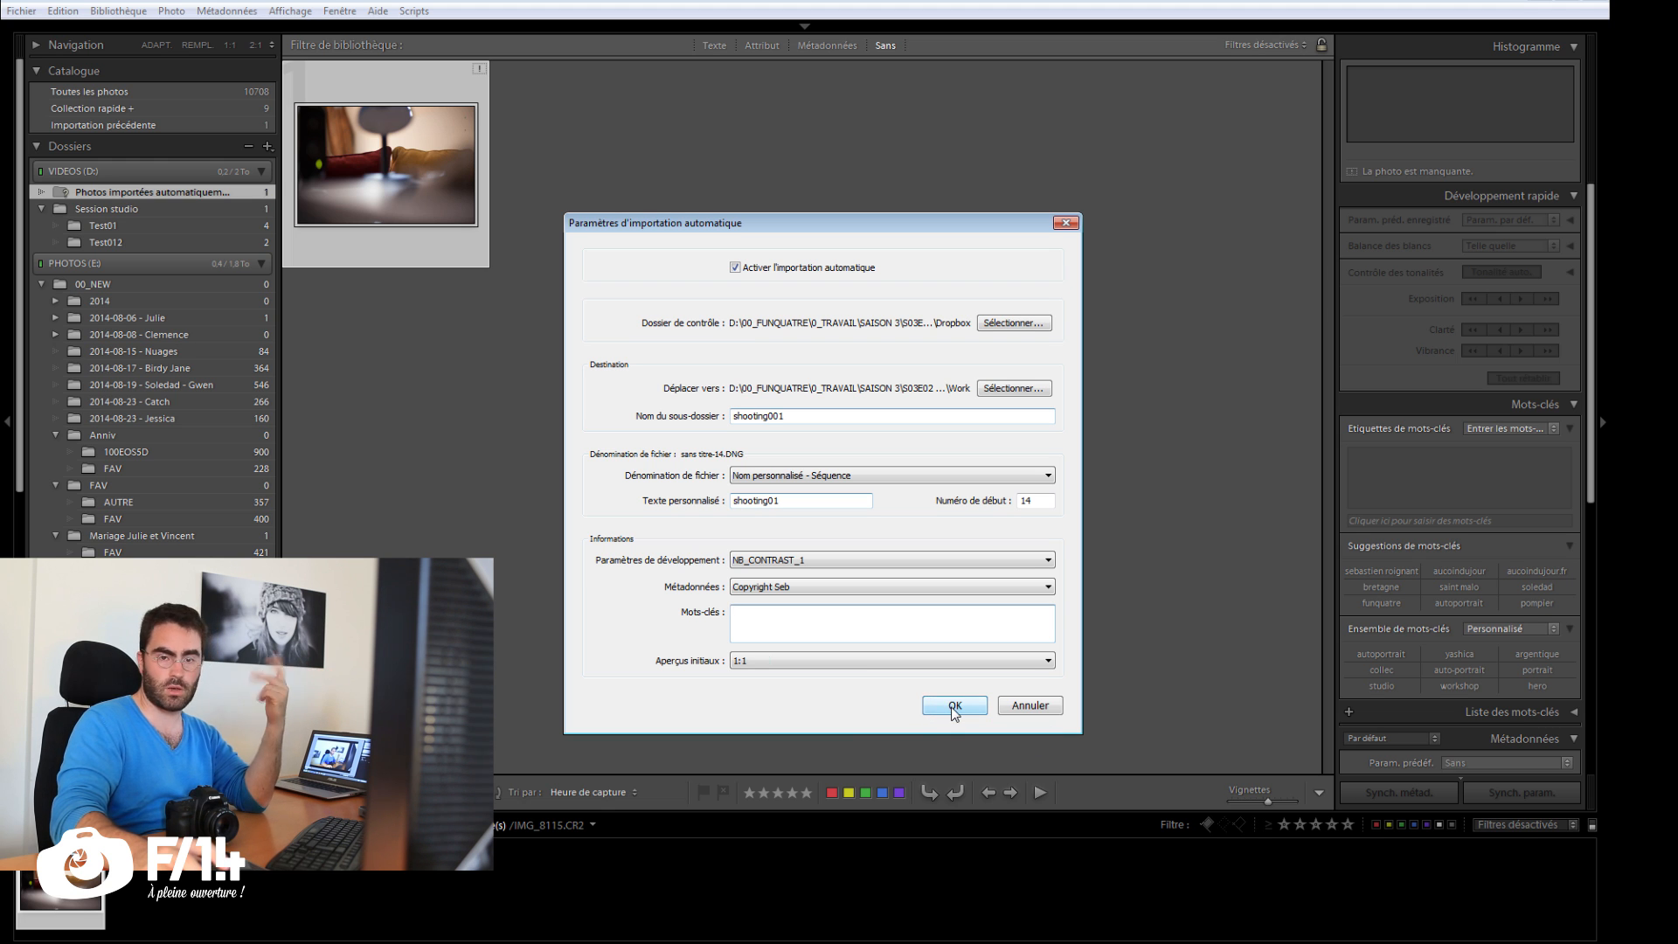
Step: Confirm the automatic import settings and check that automatic import is enabled
{"action": "left_click", "coordinate": [954, 705]}
{"action": "left_click", "coordinate": [26, 11]}
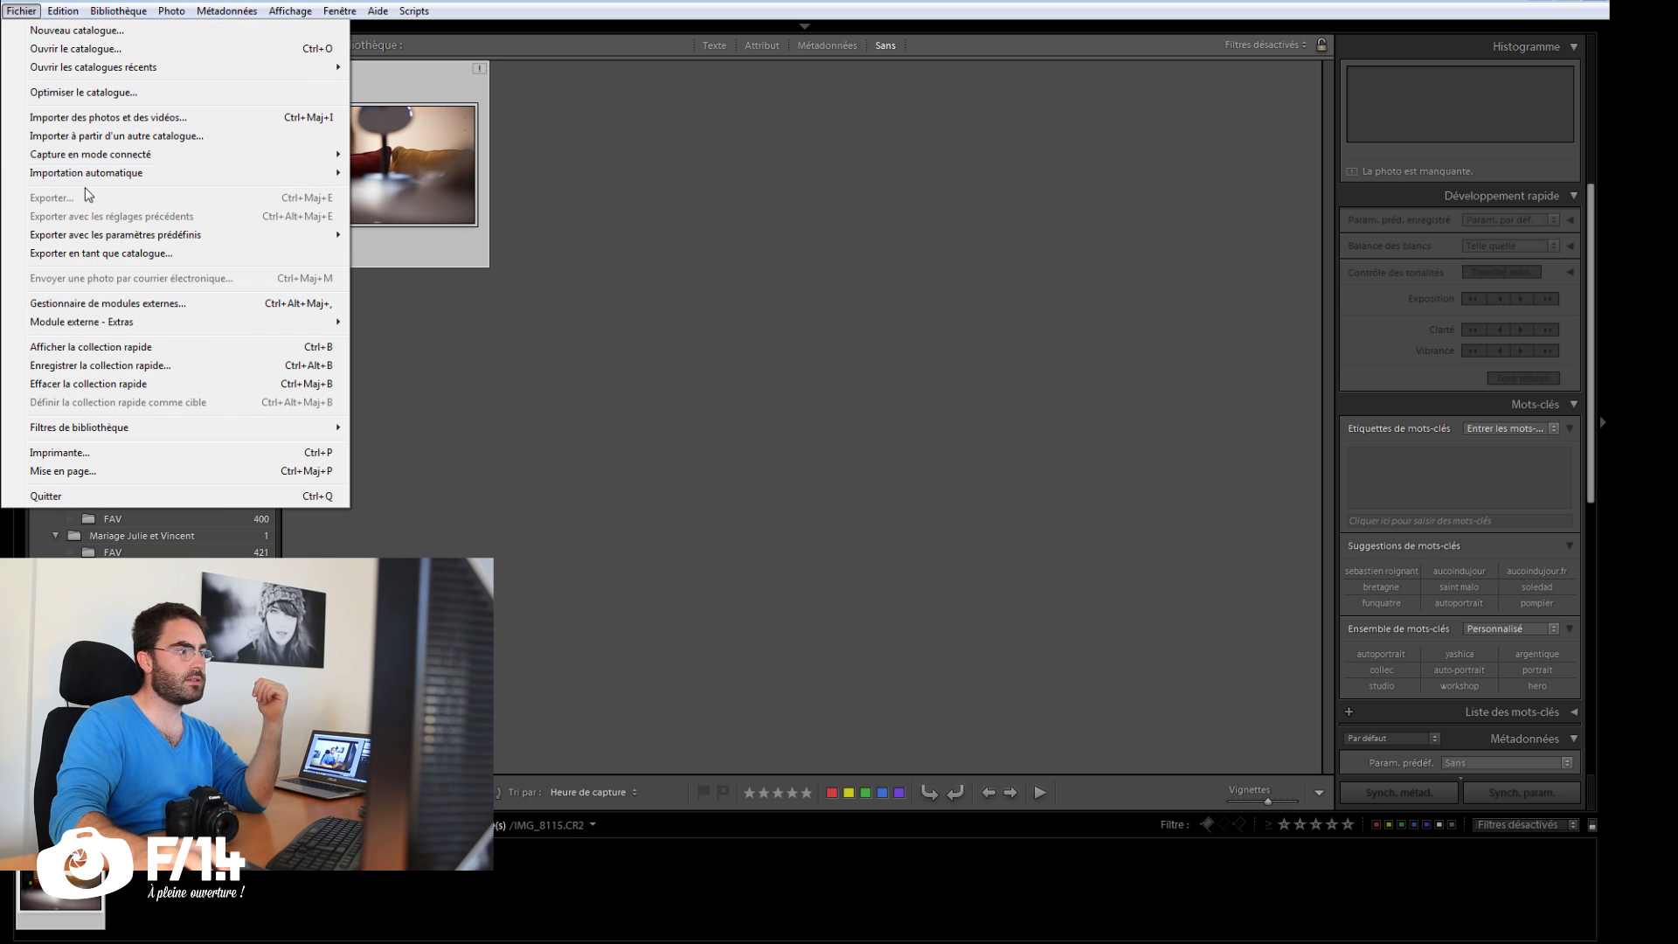
{"action": "mouse_move", "coordinate": [140, 175]}
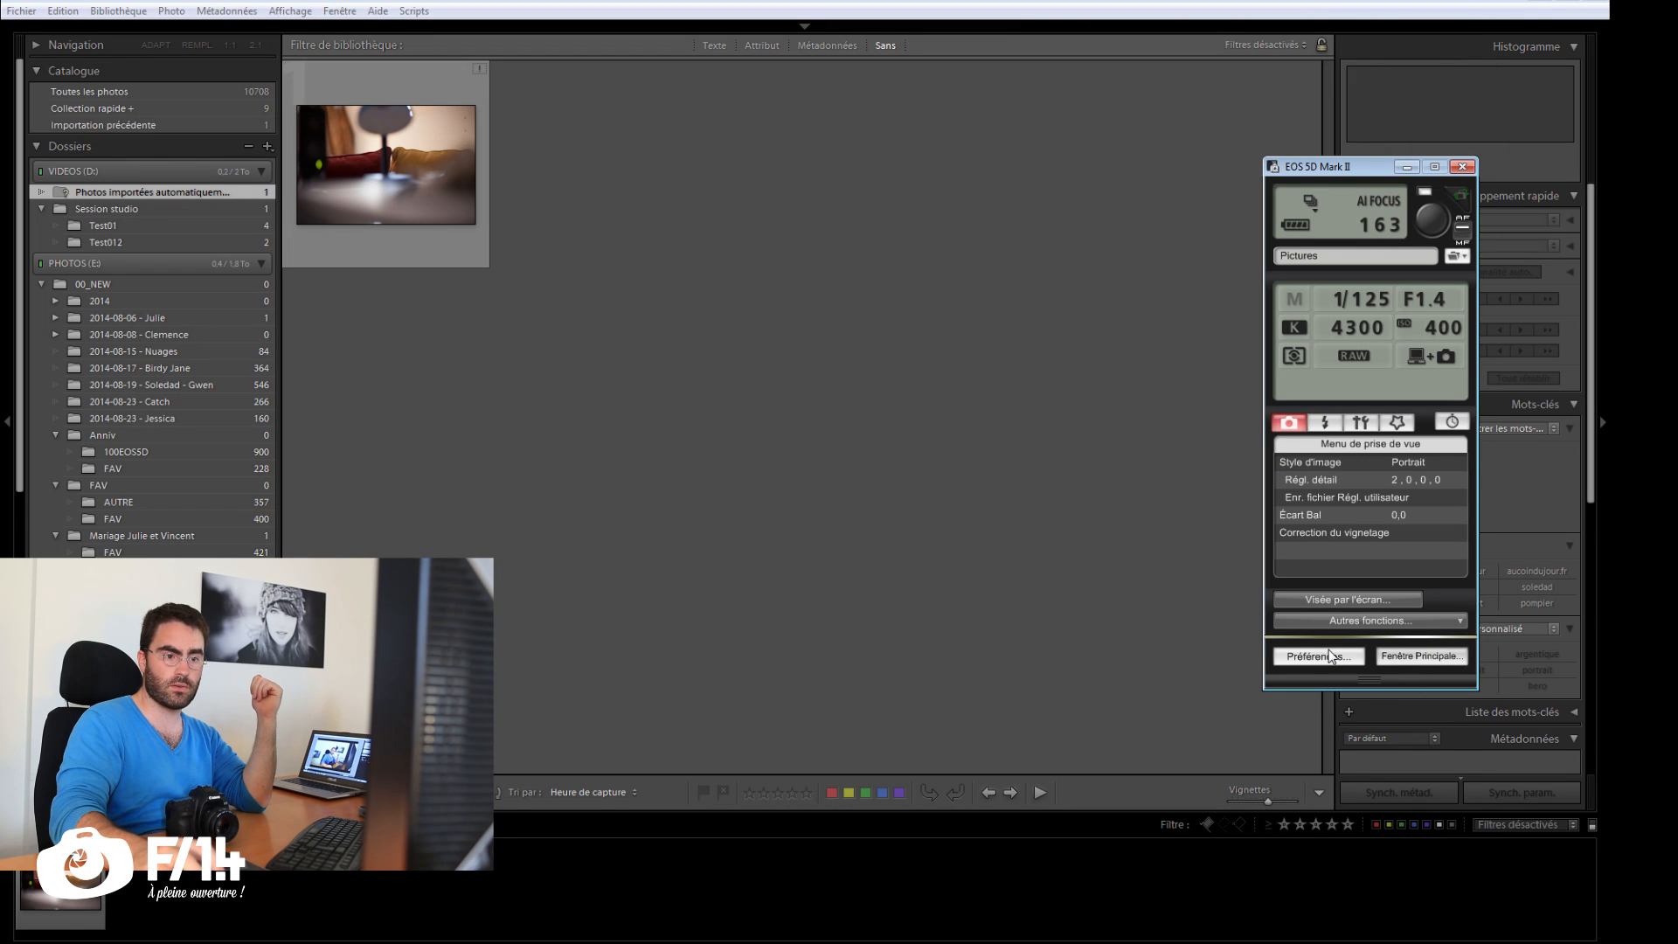
Step: Switch to EOS Utility and set the destination folder in its preferences to S03E02 - Le shooting connecté\Dropbox
{"action": "left_click", "coordinate": [1329, 656]}
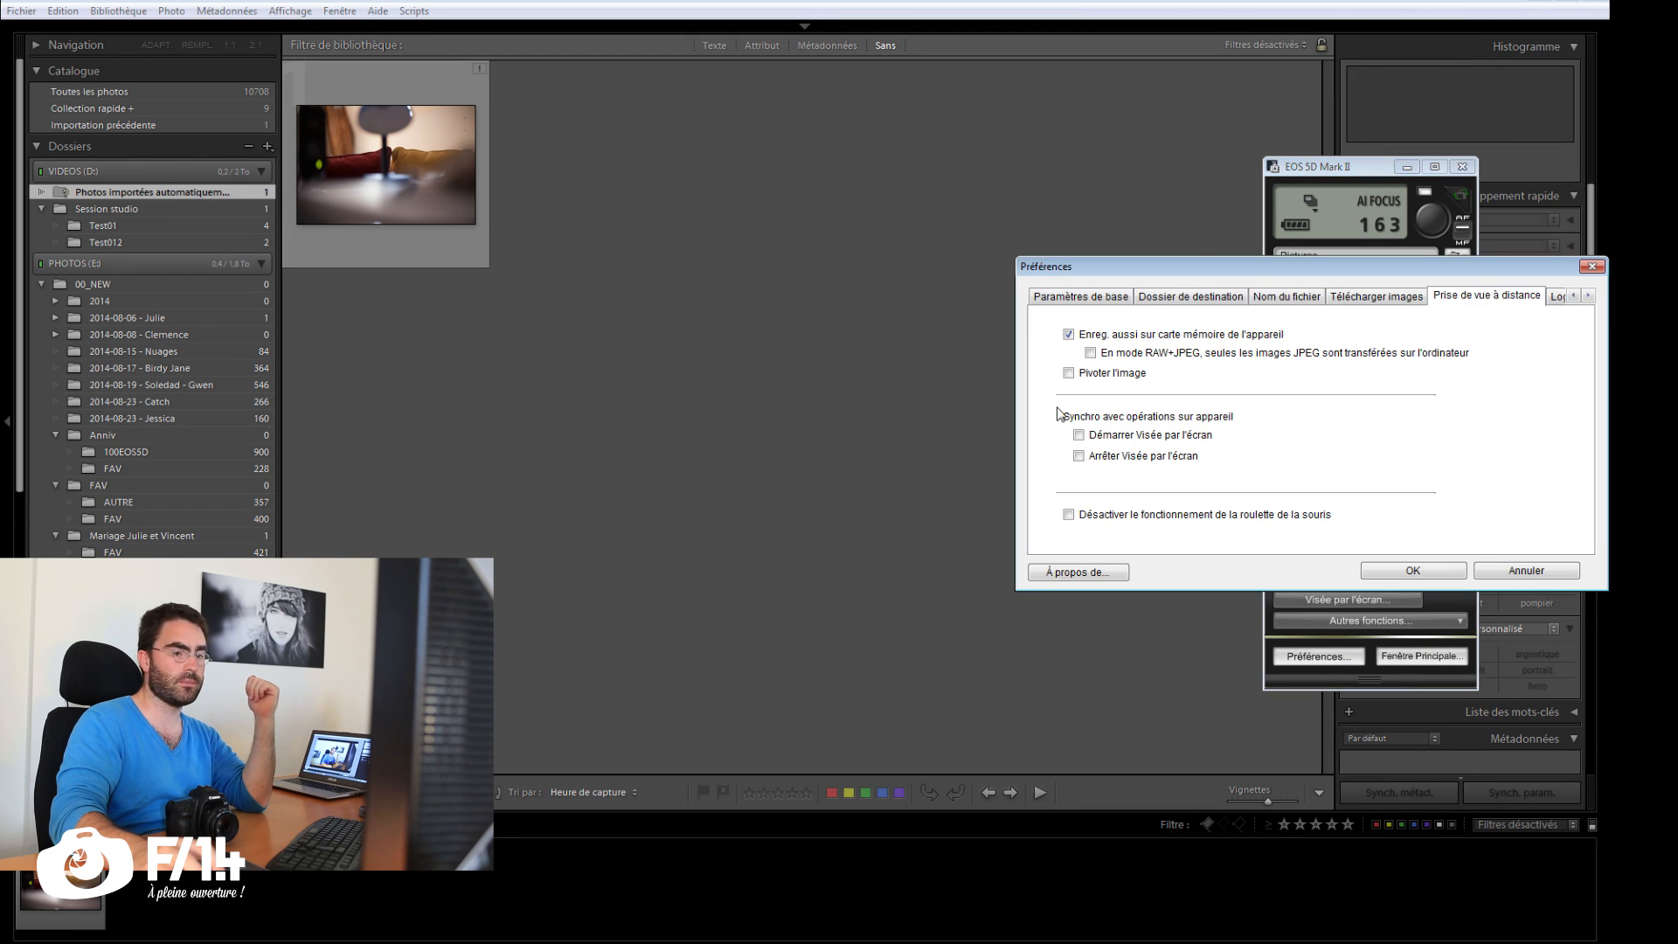
{"action": "left_click", "coordinate": [773, 281]}
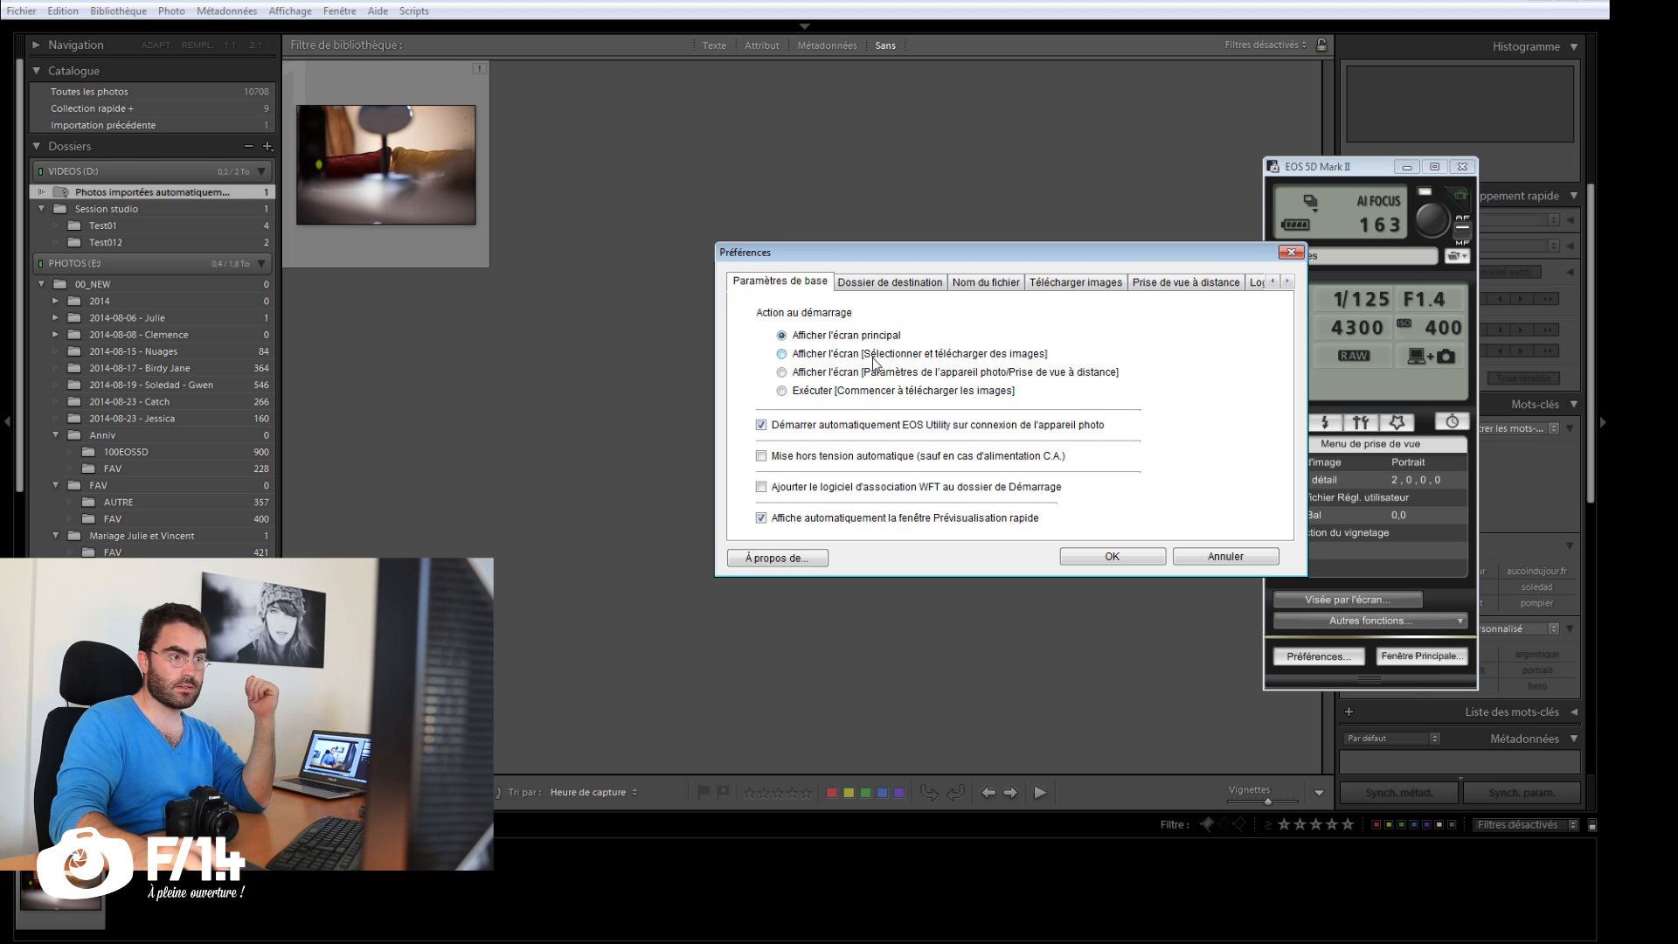
{"action": "left_click", "coordinate": [909, 282]}
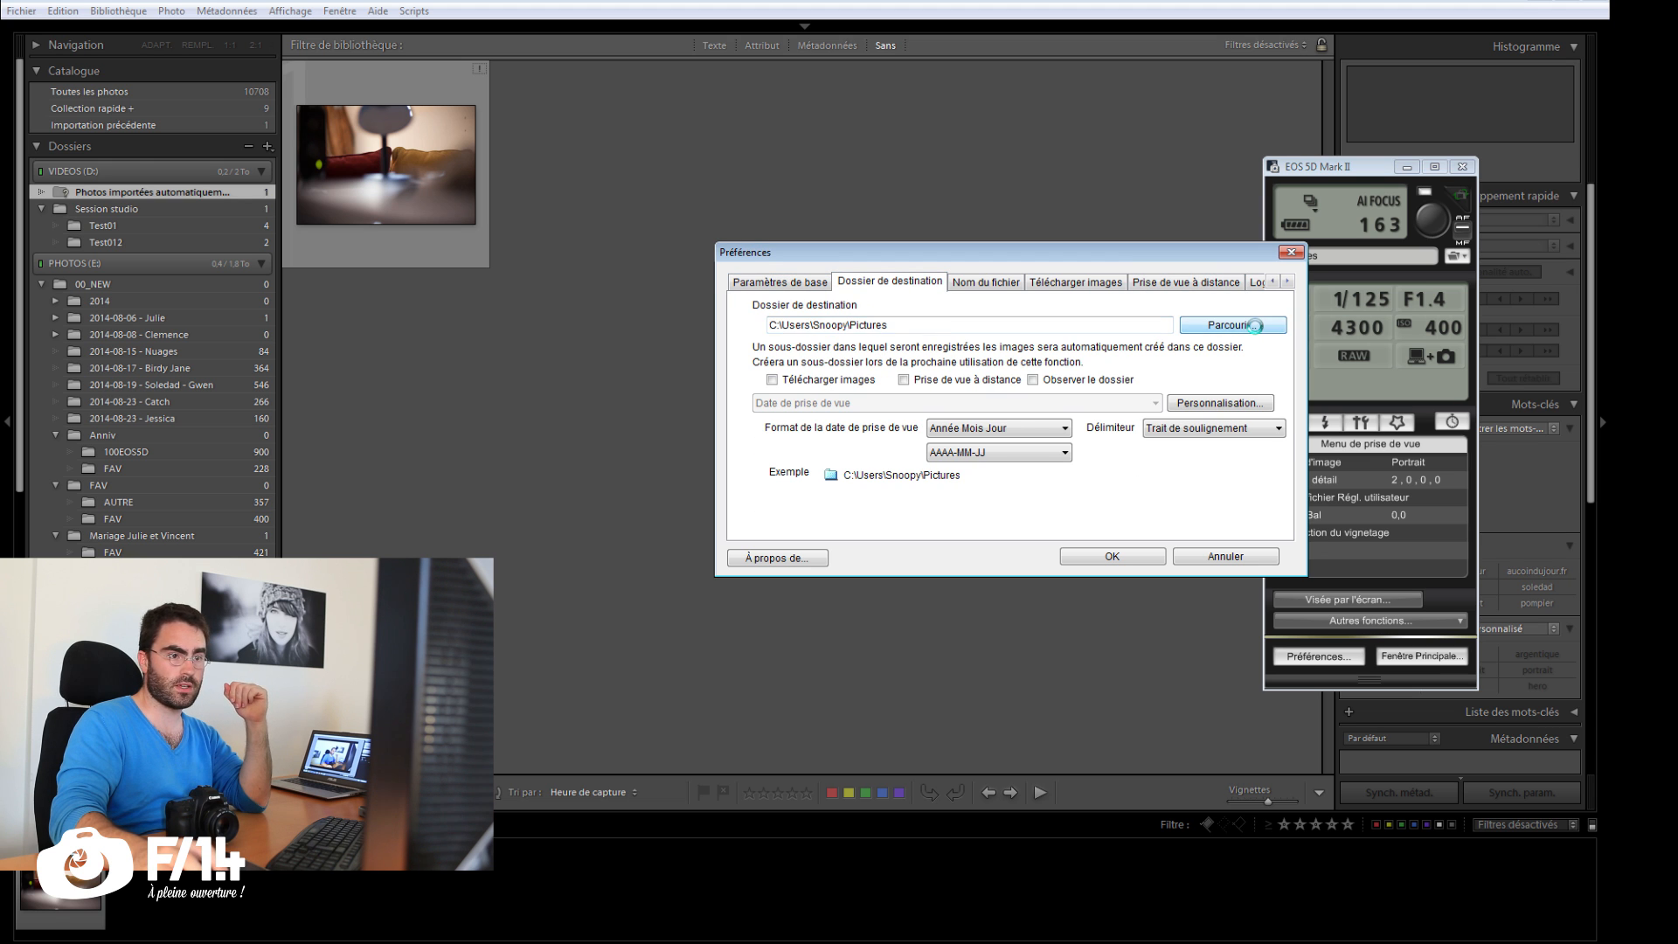
{"action": "left_click", "coordinate": [1255, 325]}
{"action": "left_click", "coordinate": [836, 662]}
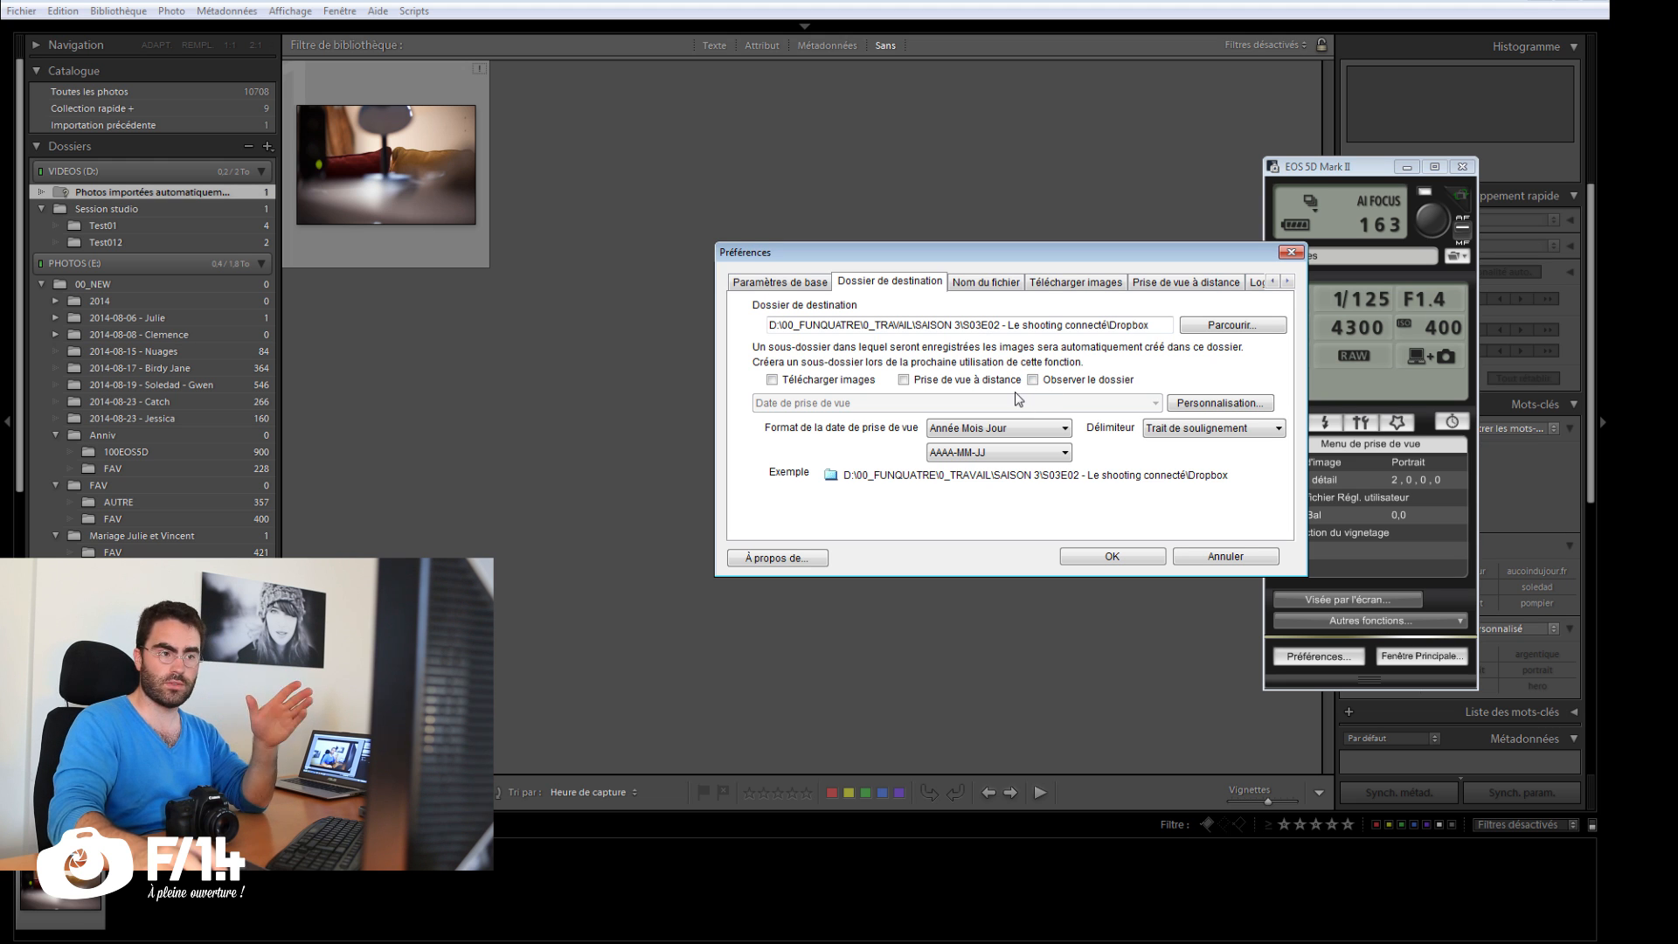
Step: Confirm the destination folder preferences and download IMG_8136 from the camera into the Dropbox folder
{"action": "left_click", "coordinate": [1134, 558]}
{"action": "left_click", "coordinate": [1380, 598]}
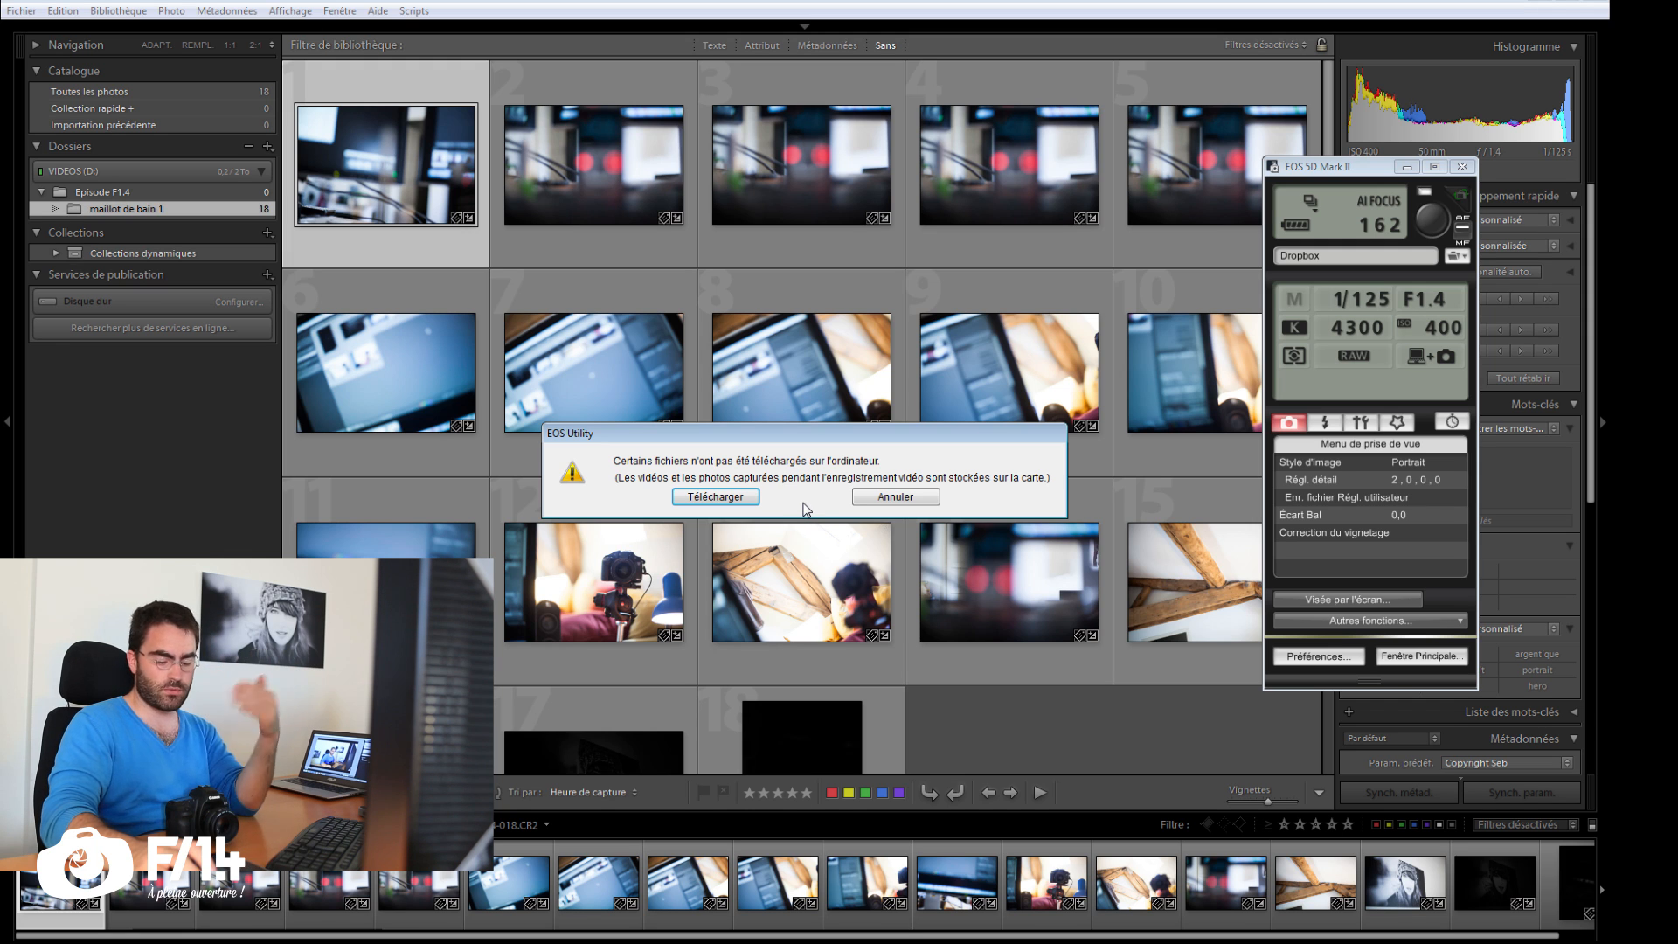
{"action": "left_click", "coordinate": [741, 496]}
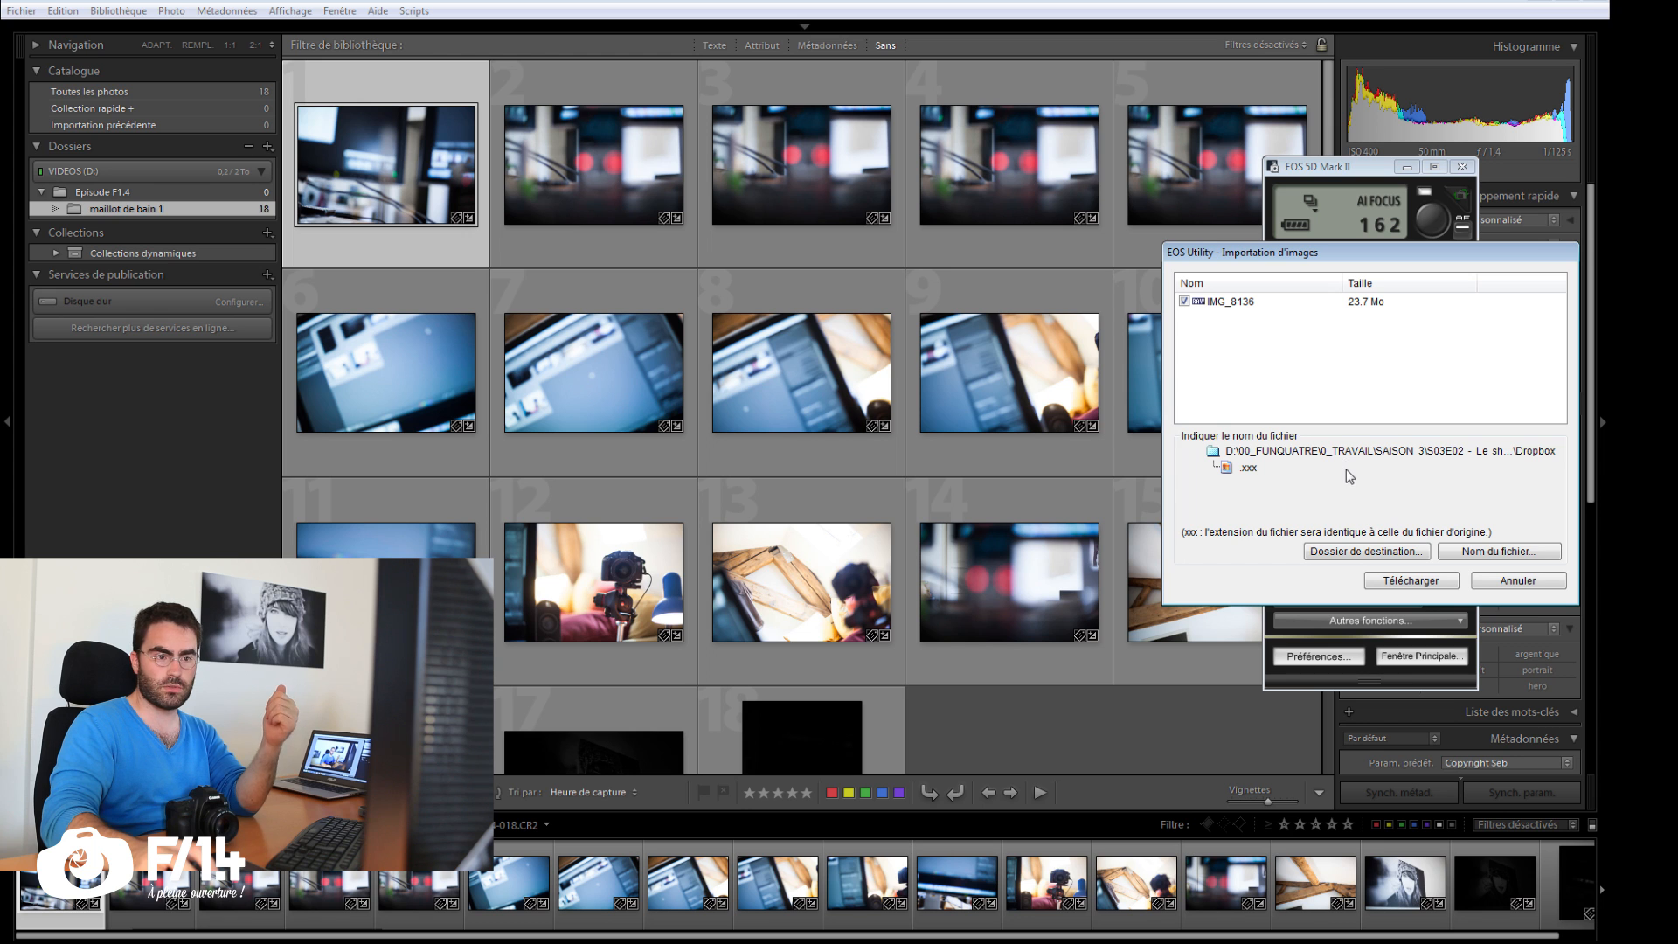
{"action": "left_click", "coordinate": [1386, 582]}
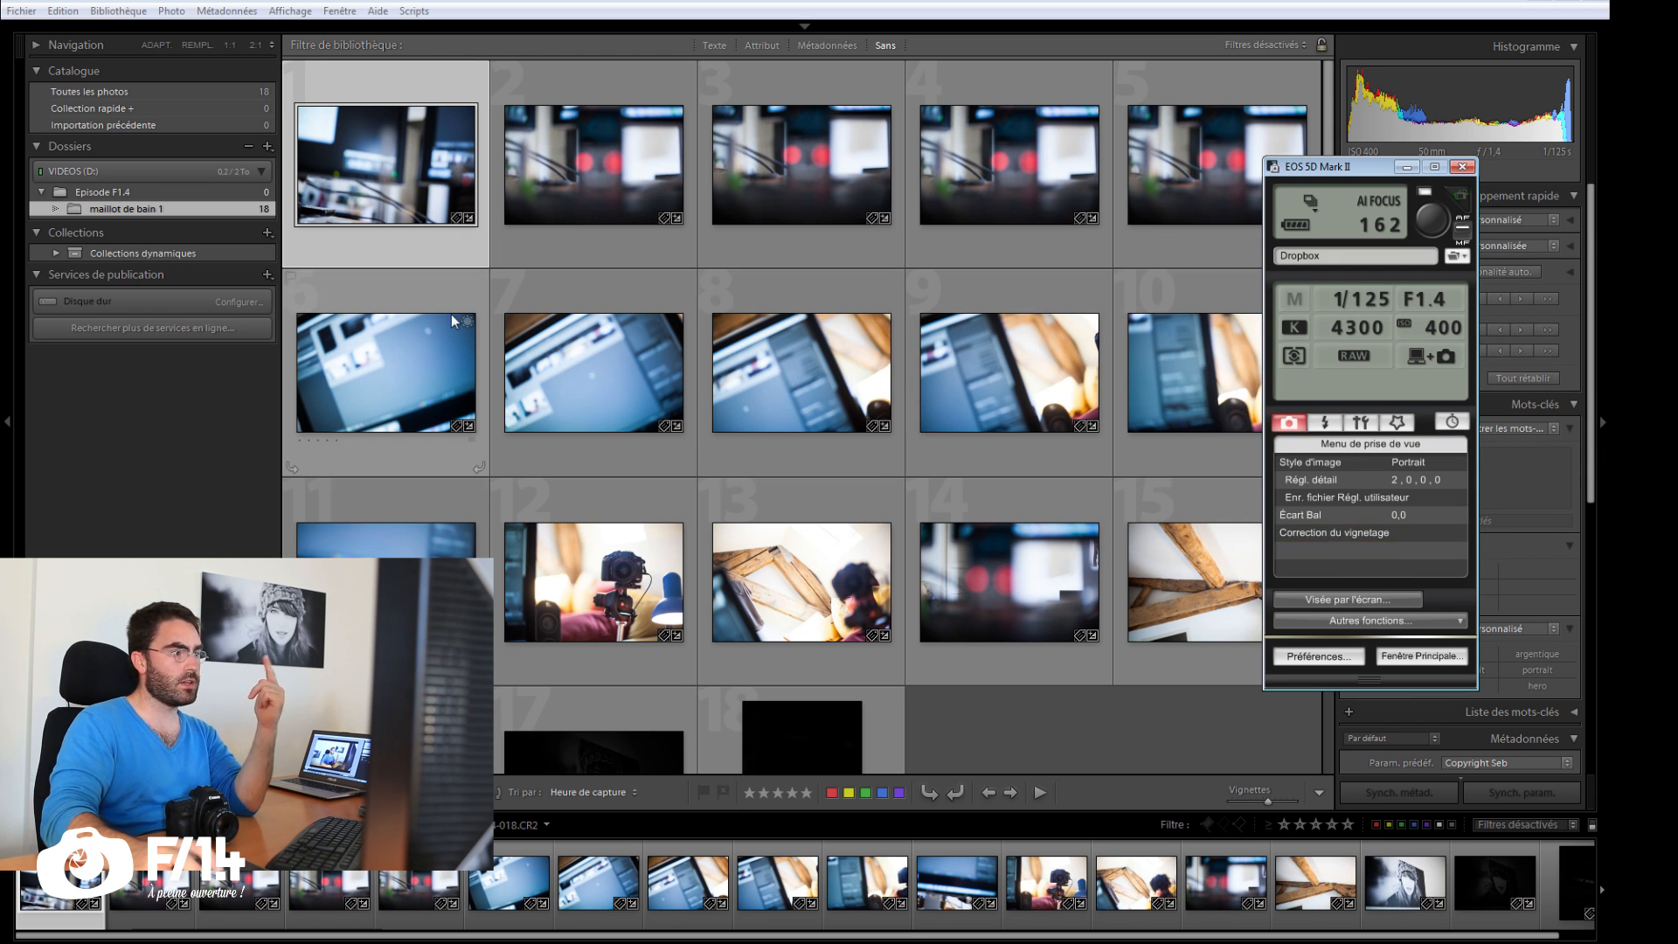
Step: Switch to Lightroom and open the shooting001 folder to check the automatically imported photo
{"action": "left_click", "coordinate": [452, 4]}
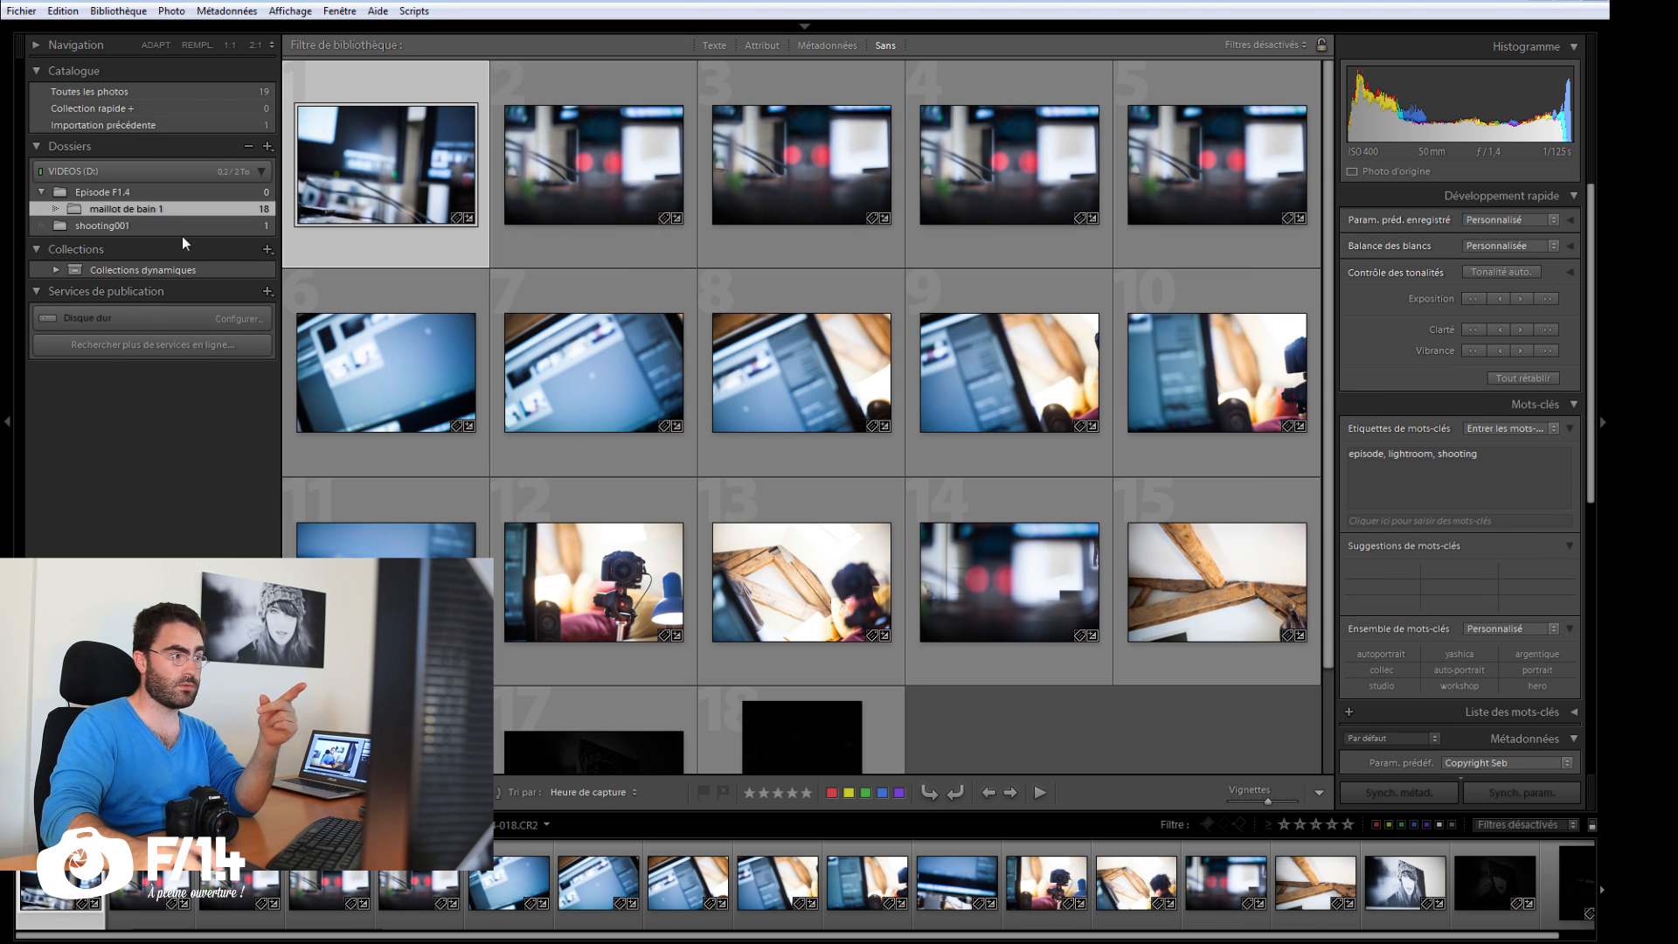
{"action": "left_click", "coordinate": [169, 224]}
Step: Switch back to EOS Utility, start the live view and set its white balance to Personnalisée with the white balance picker
{"action": "key", "text": "alt+Tab"}
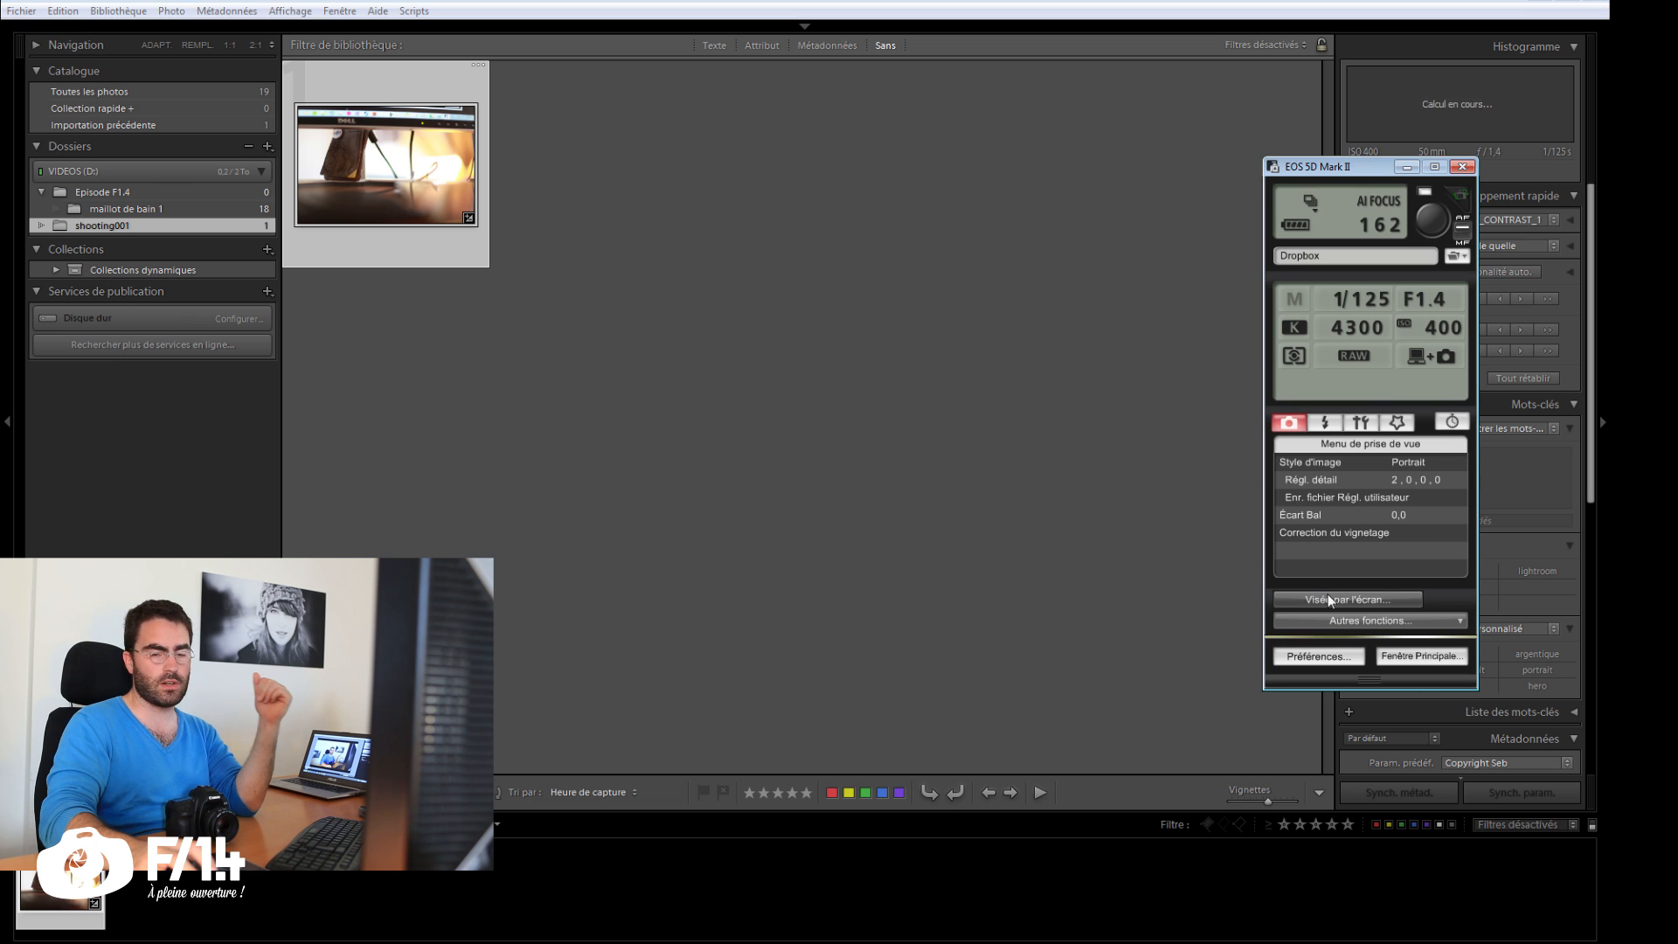
{"action": "left_click", "coordinate": [1296, 601]}
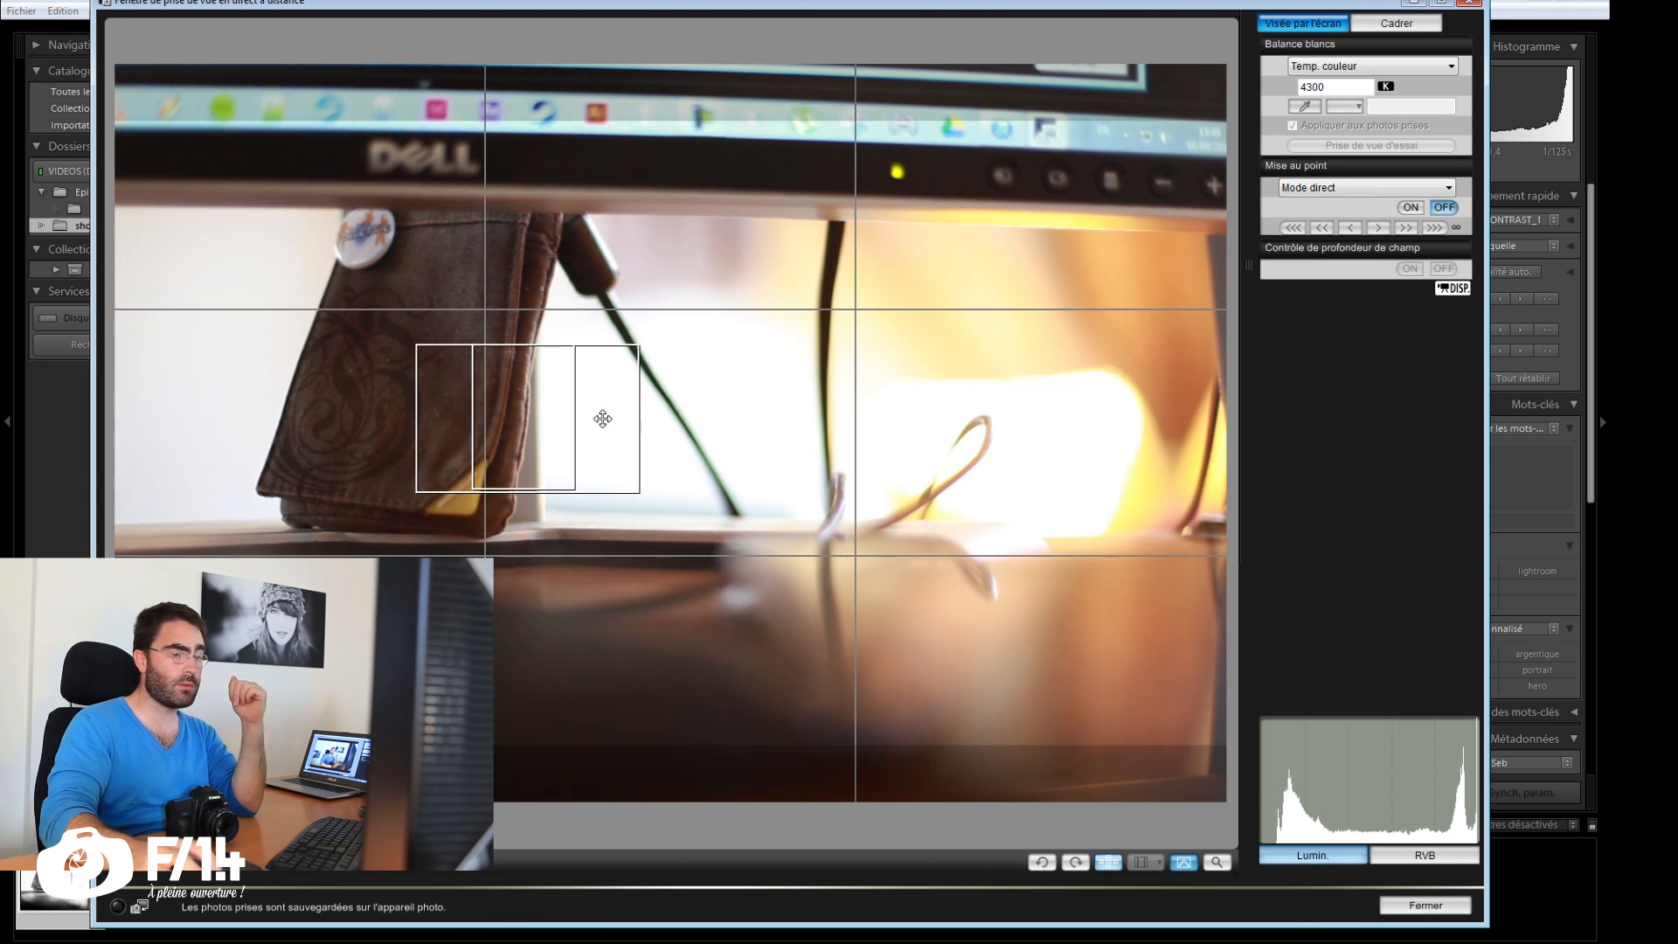
{"action": "left_click", "coordinate": [1330, 66]}
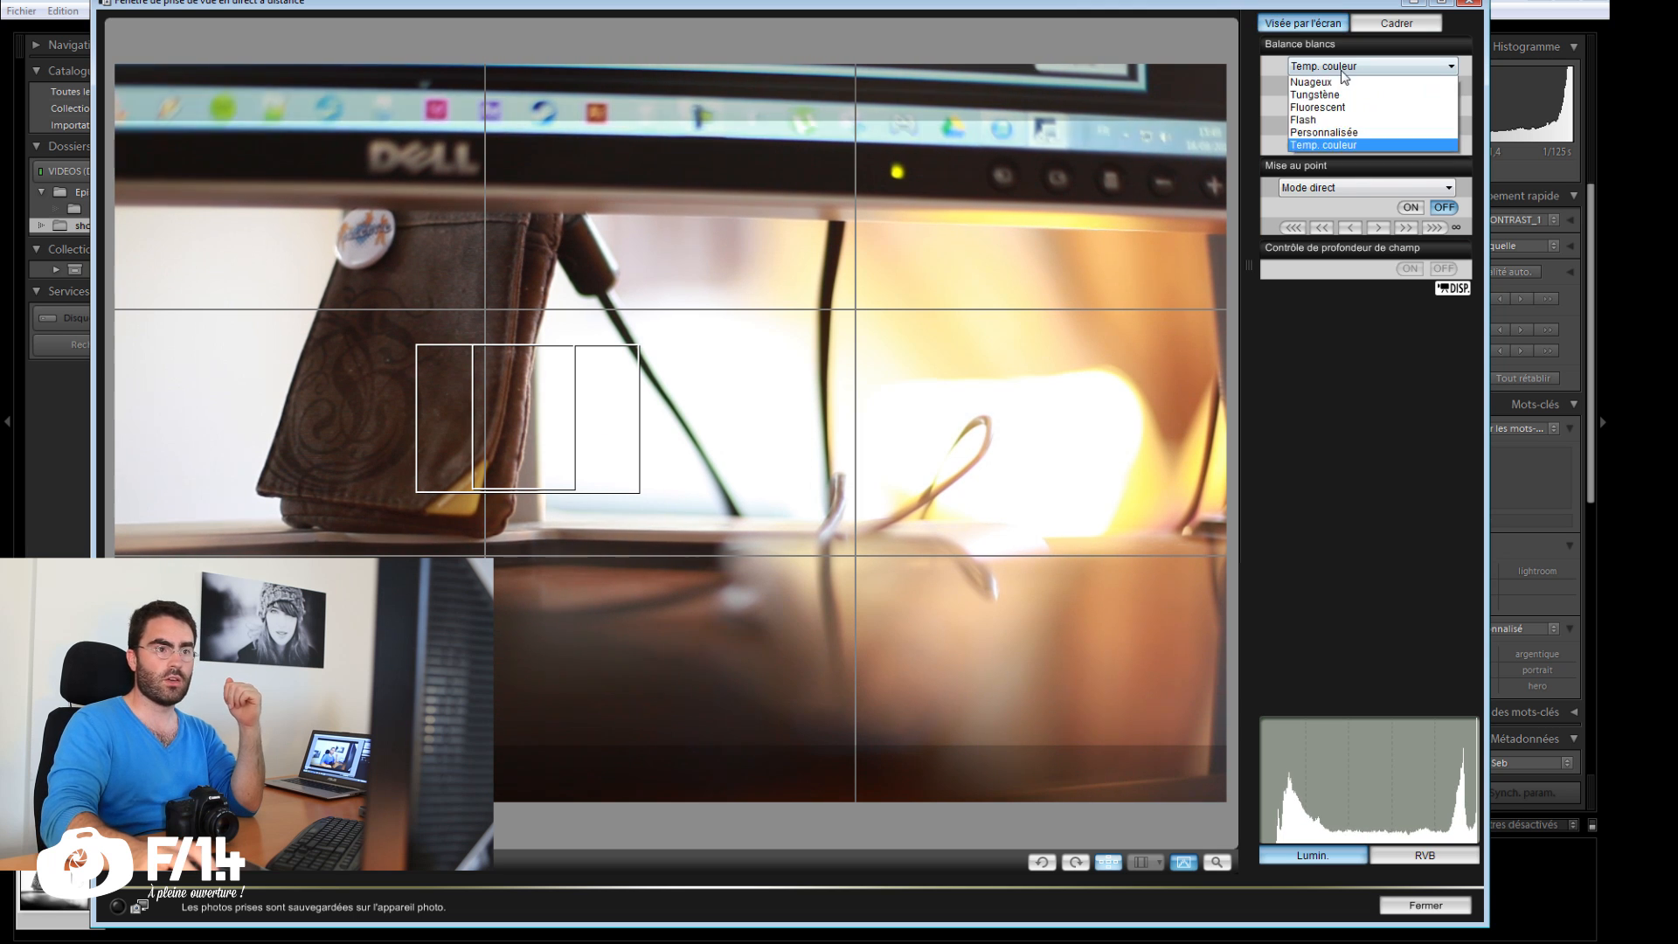
{"action": "left_click", "coordinate": [1330, 180]}
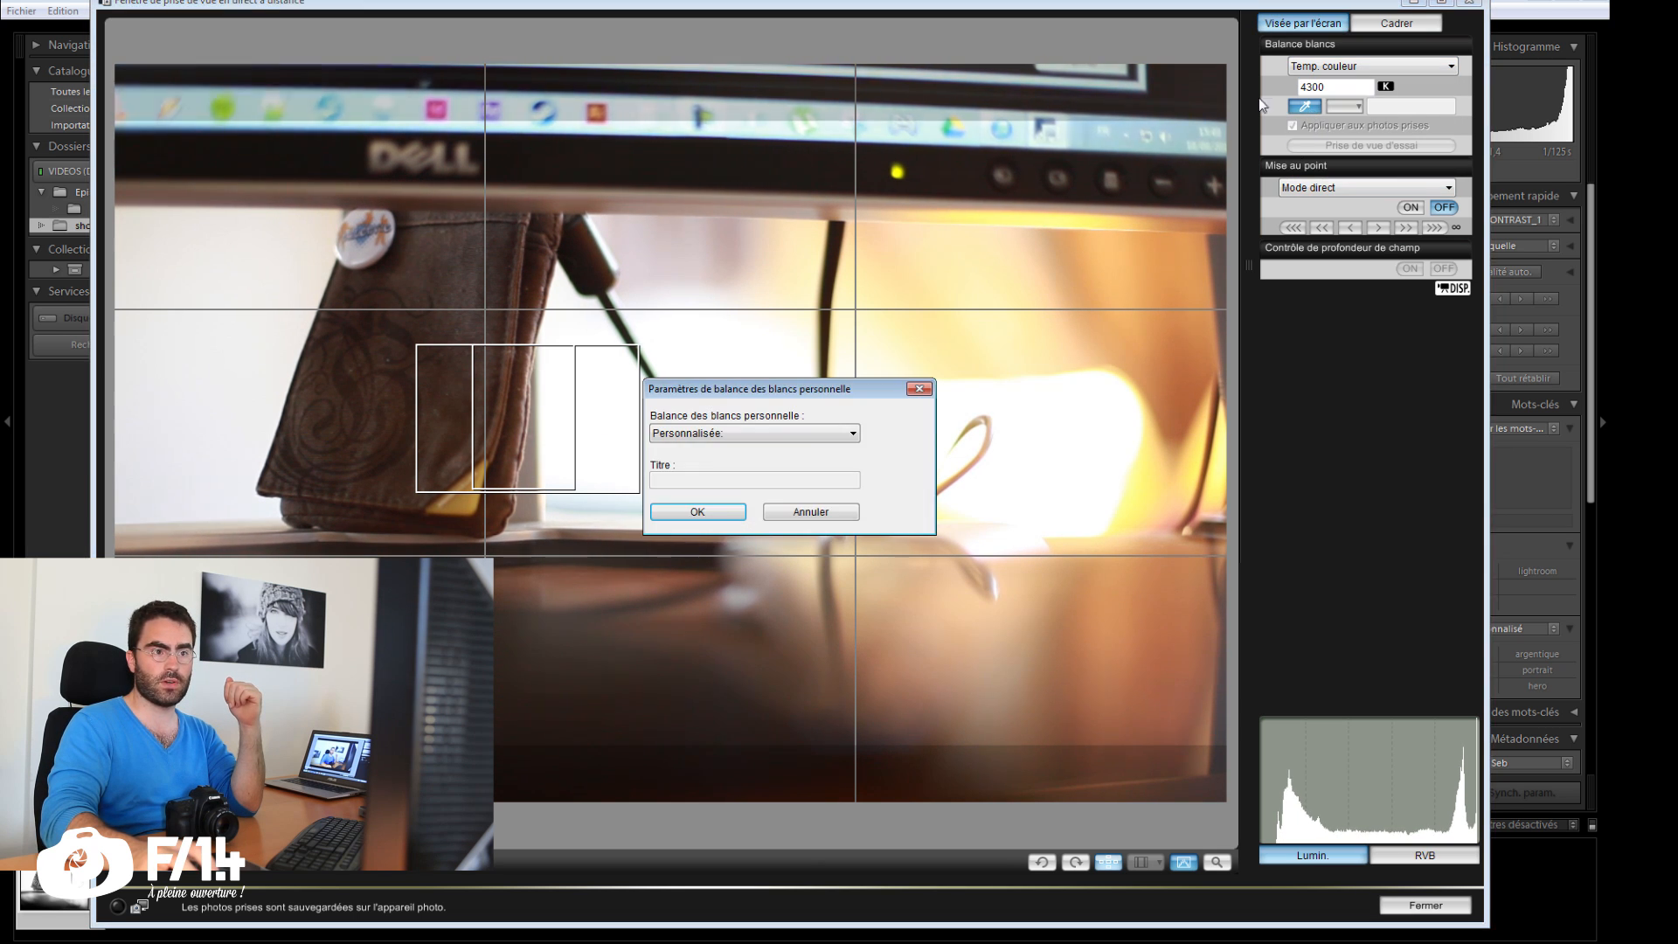
{"action": "left_click", "coordinate": [737, 514]}
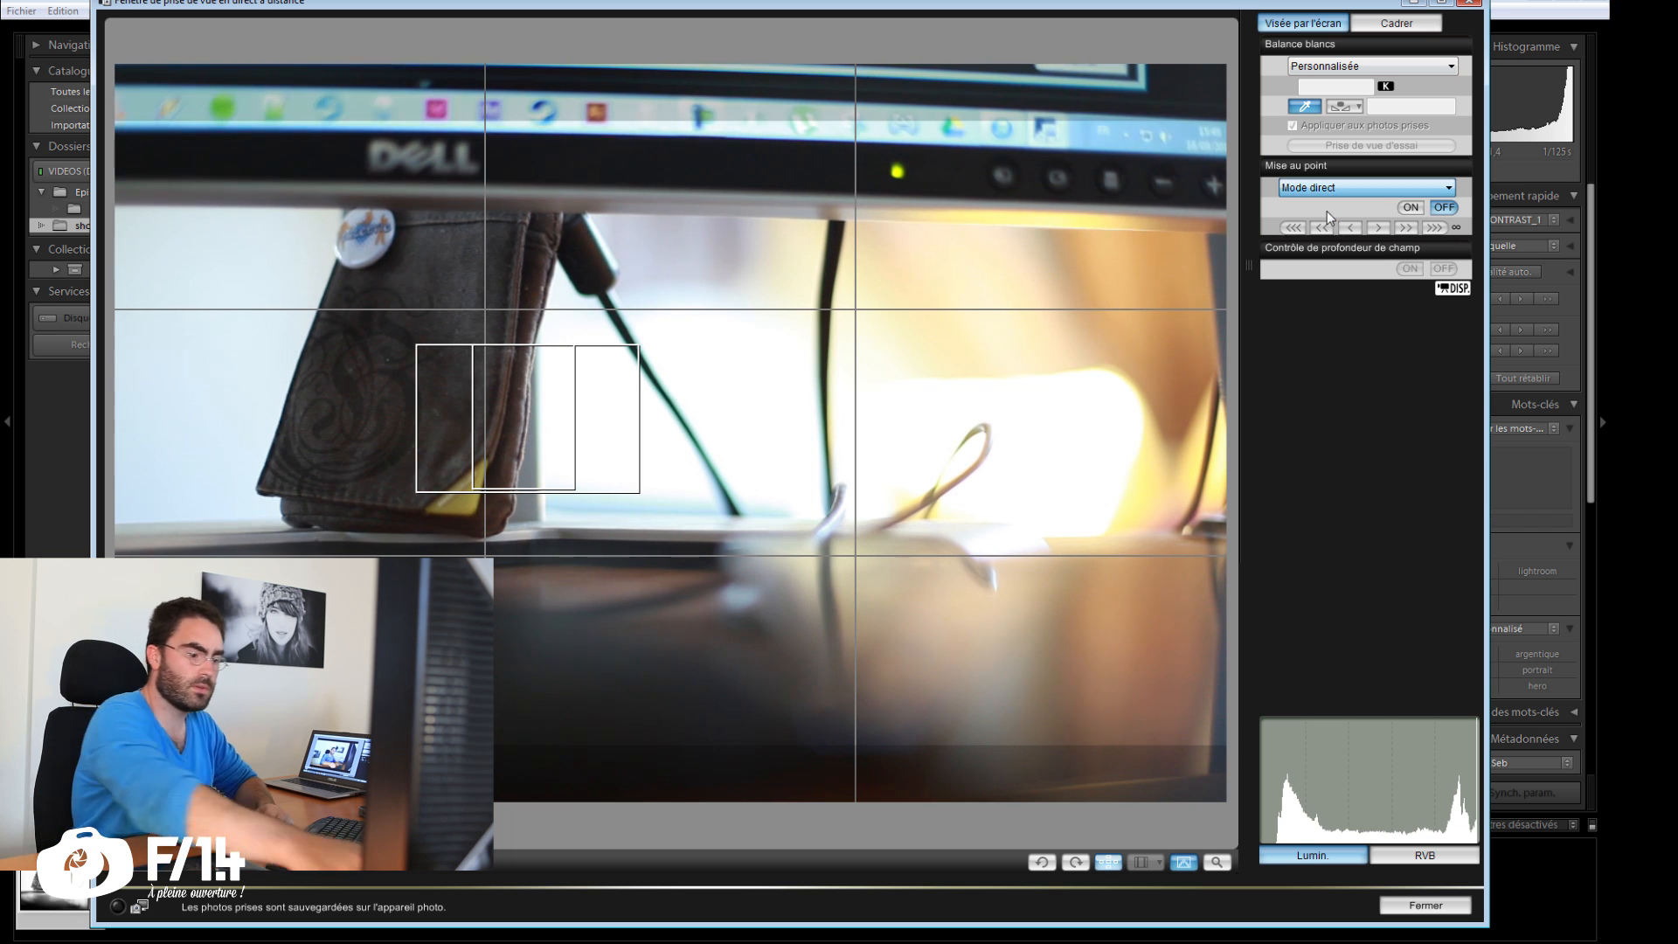
{"action": "left_click", "coordinate": [1306, 108]}
Step: Move the focus frame onto the round badge in the live view and autofocus on it using Mode direct
{"action": "left_click_drag", "start_coordinate": [534, 412], "coordinate": [361, 236]}
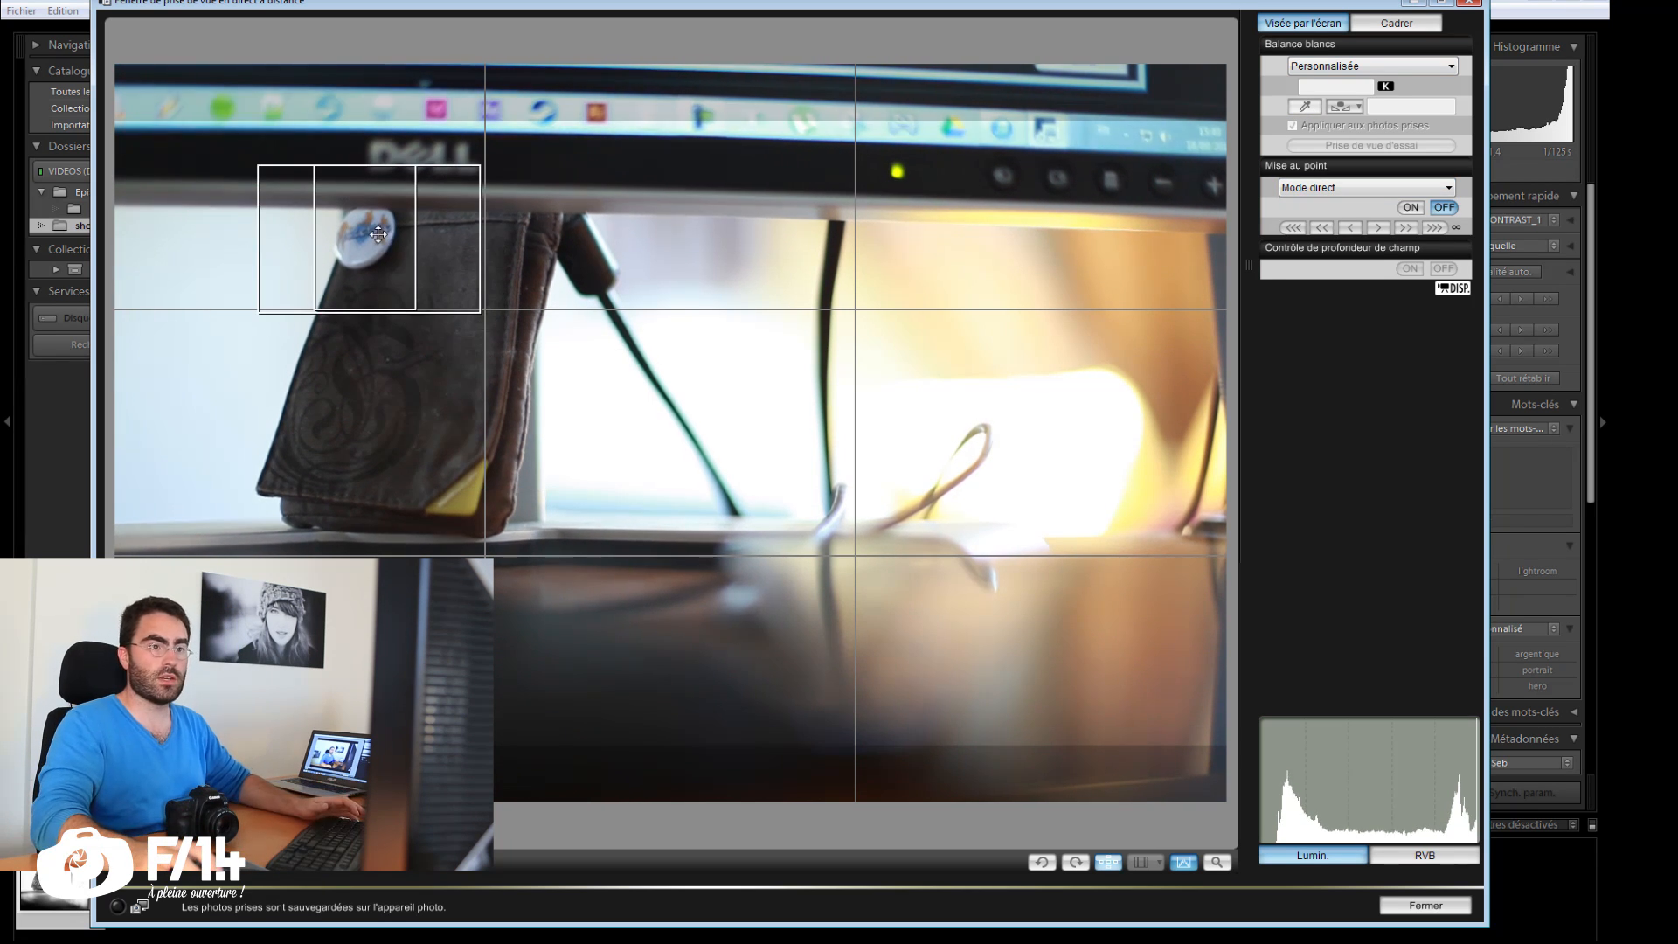
{"action": "left_click", "coordinate": [360, 225]}
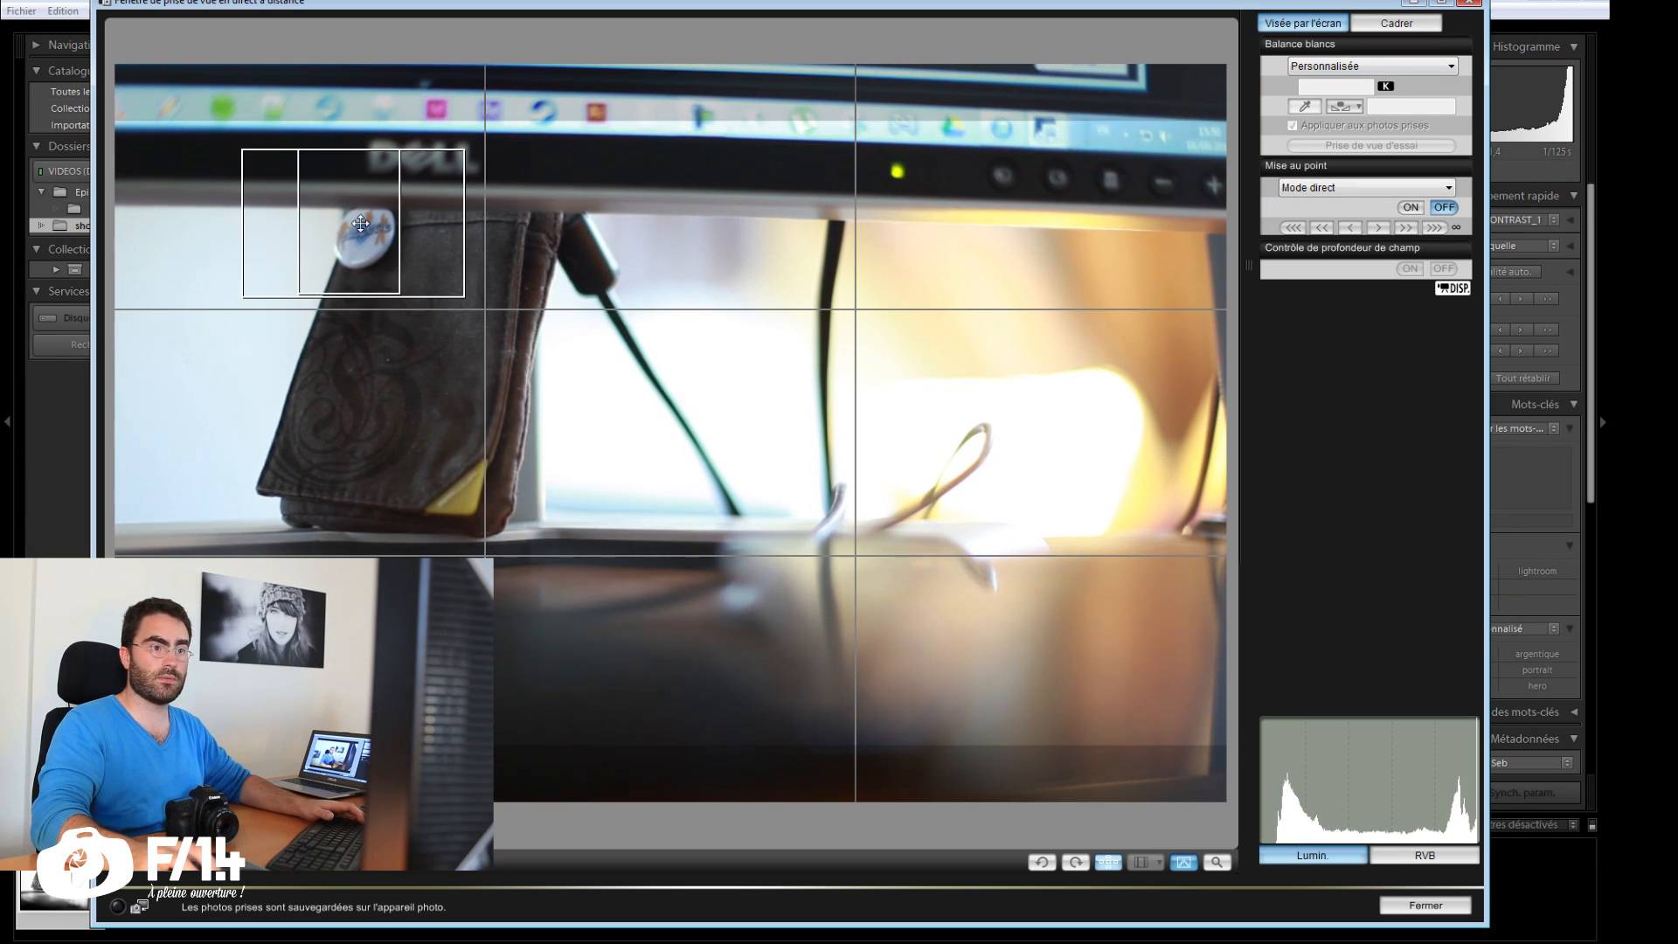
{"action": "double_click", "coordinate": [379, 232]}
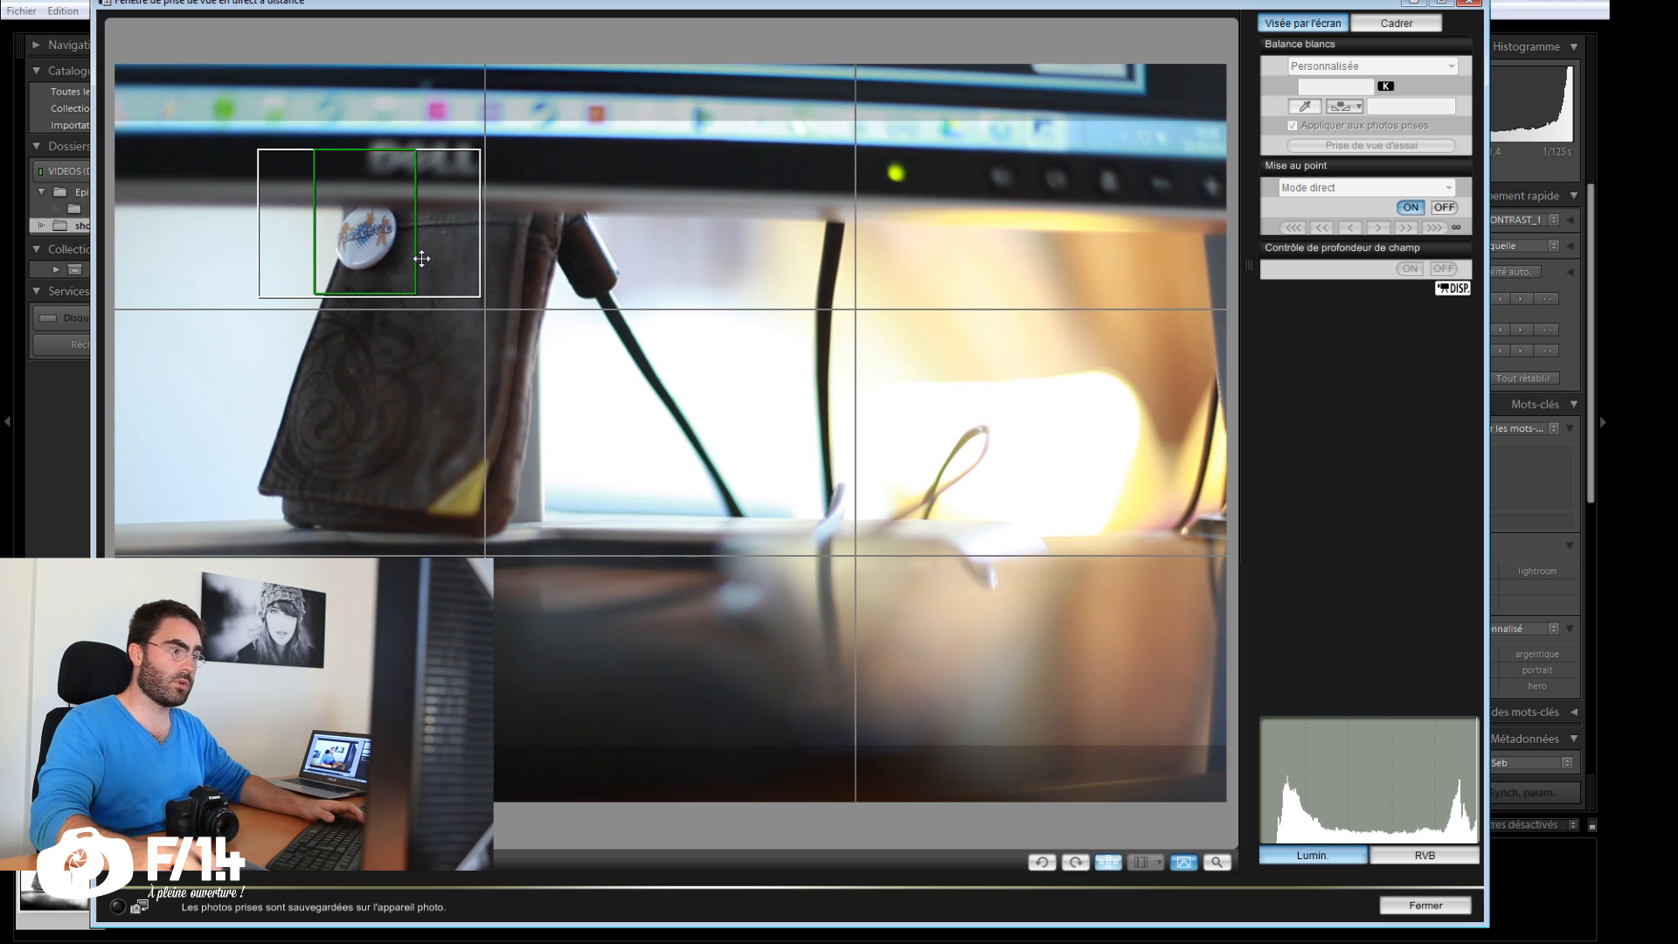
{"action": "left_click", "coordinate": [1443, 207]}
{"action": "left_click", "coordinate": [1411, 207]}
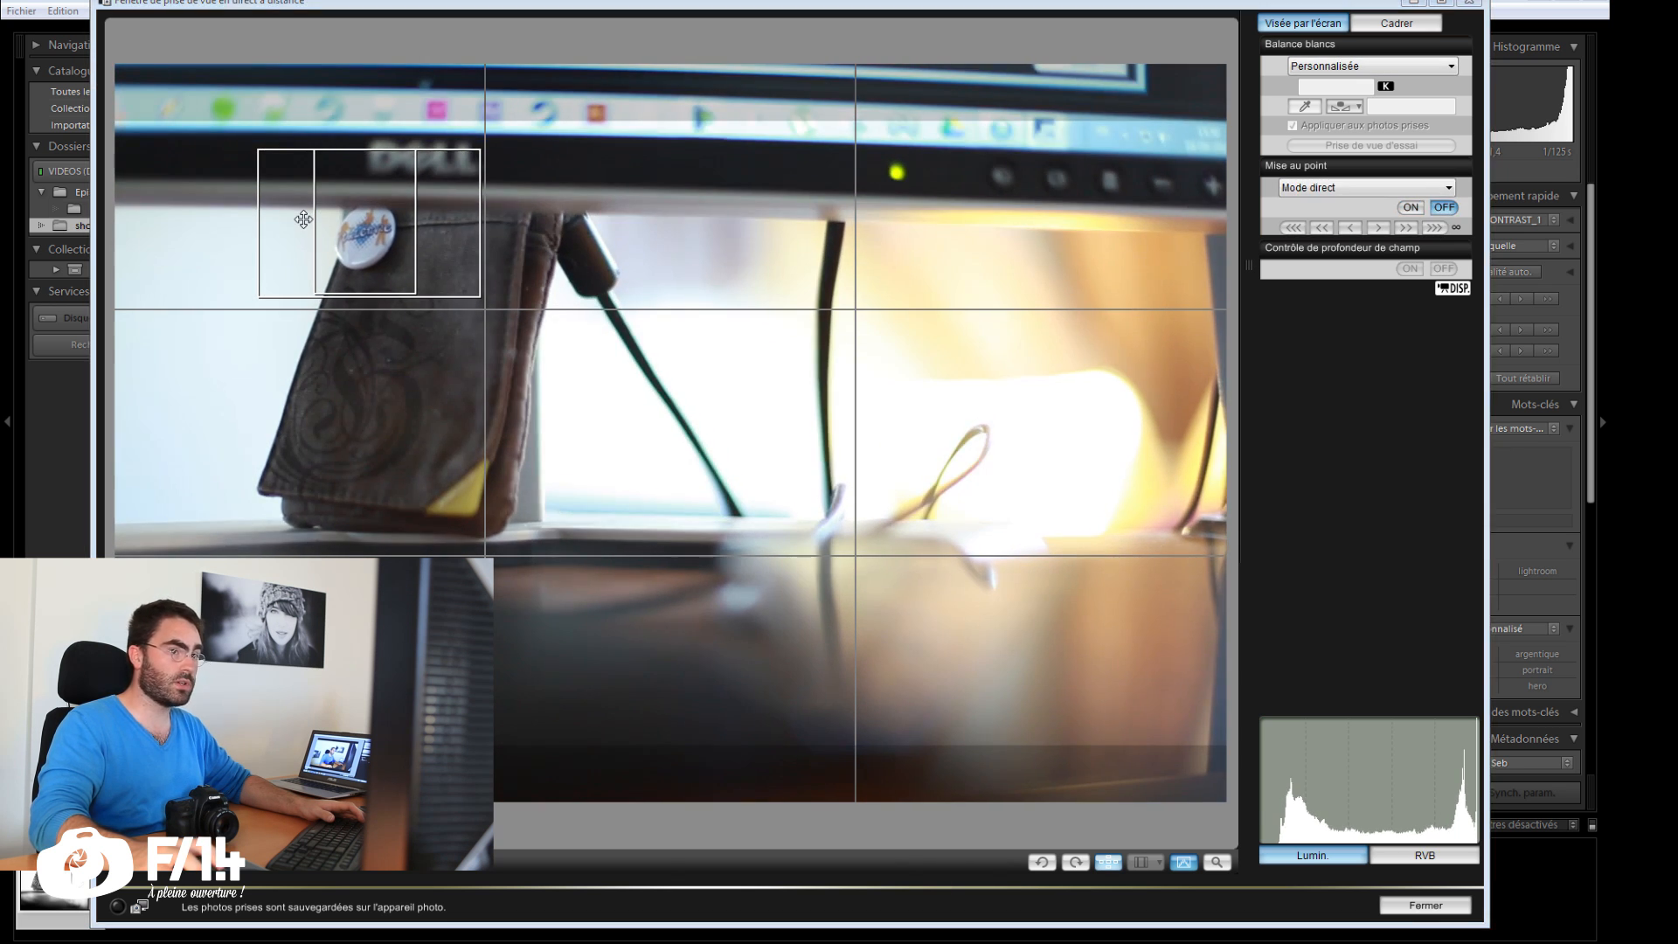
Step: Examine the badge's sharpness in the magnified view of the live image
{"action": "left_click_drag", "start_coordinate": [576, 219], "coordinate": [687, 169]}
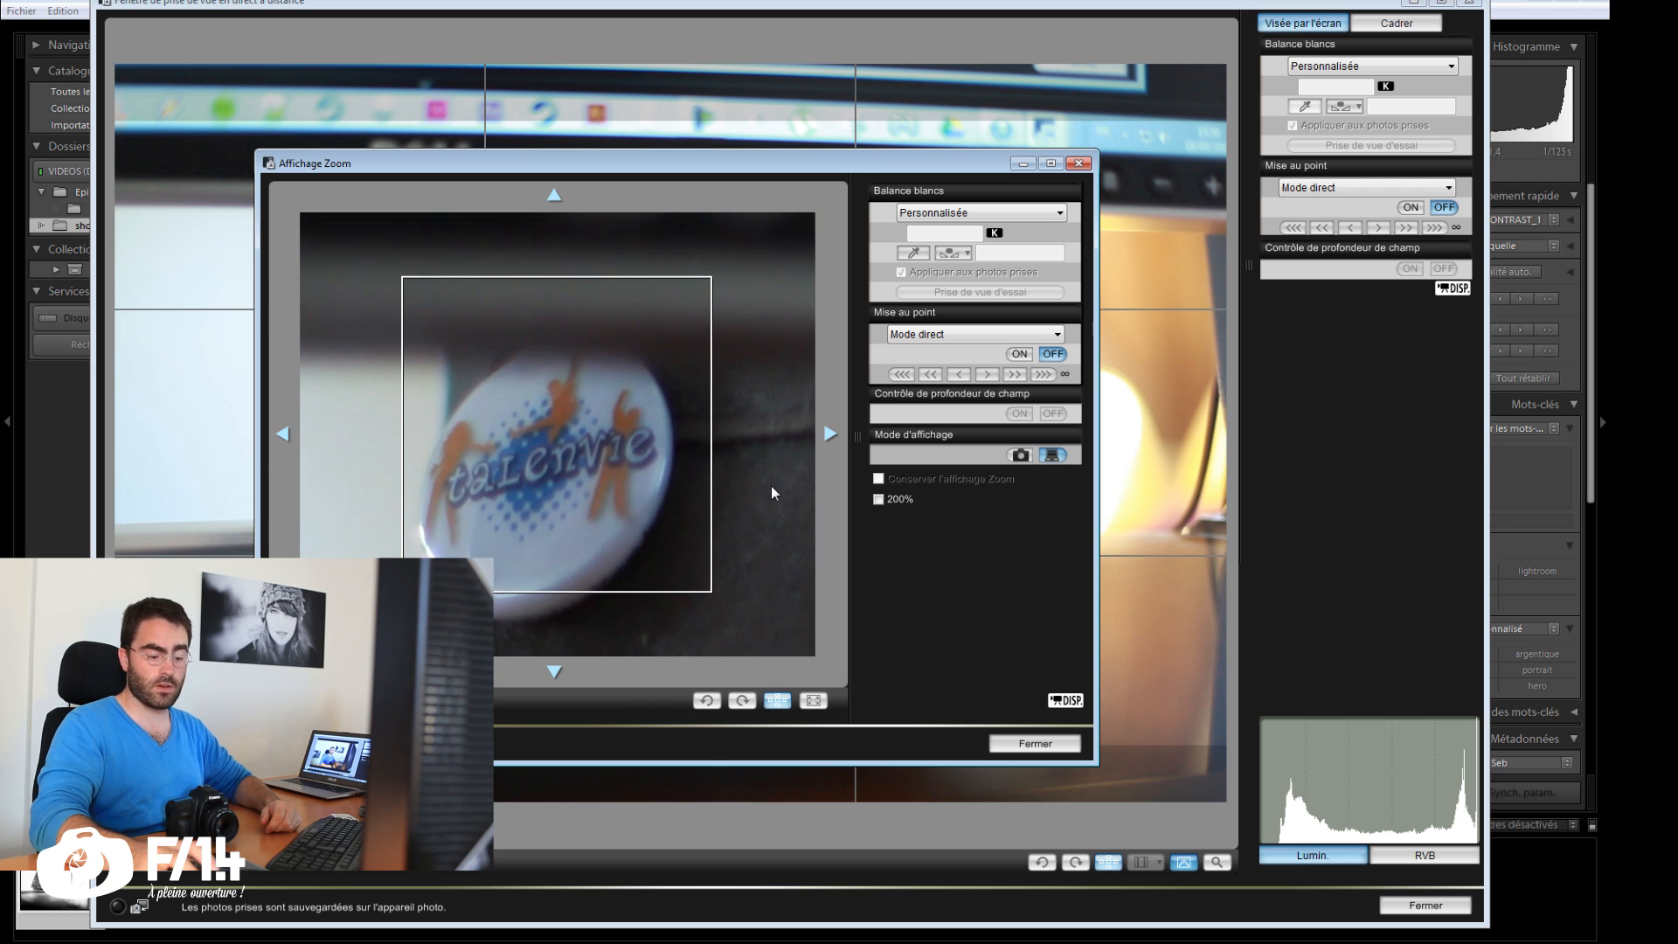
{"action": "left_click", "coordinate": [1035, 743]}
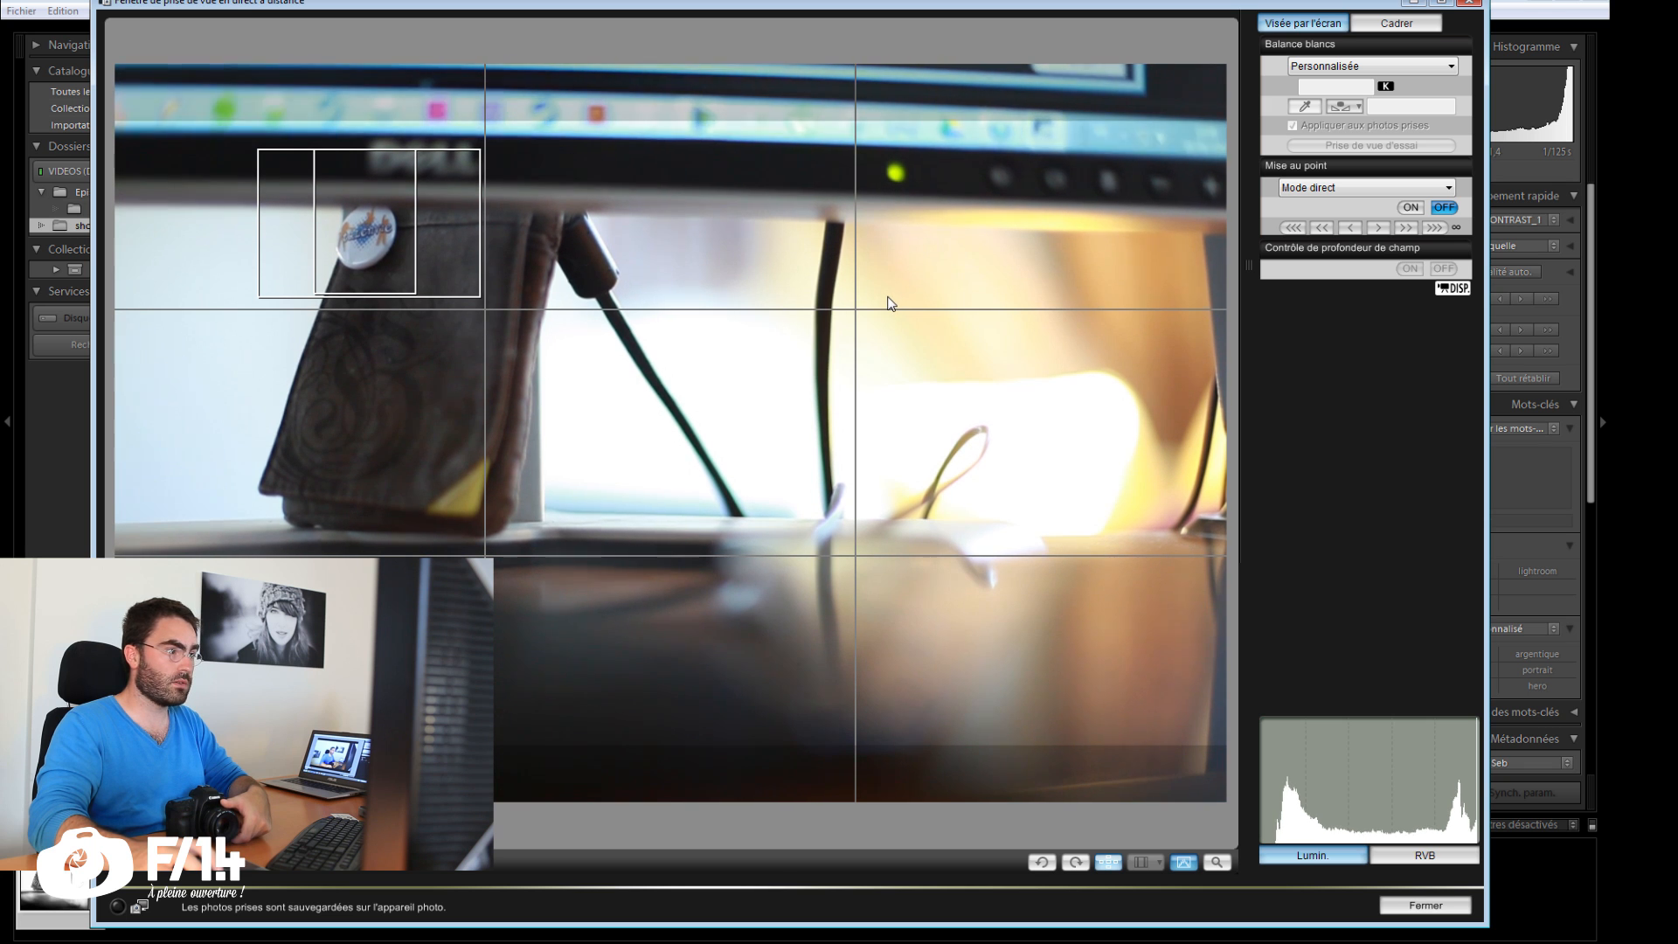
{"action": "double_click", "coordinate": [304, 218]}
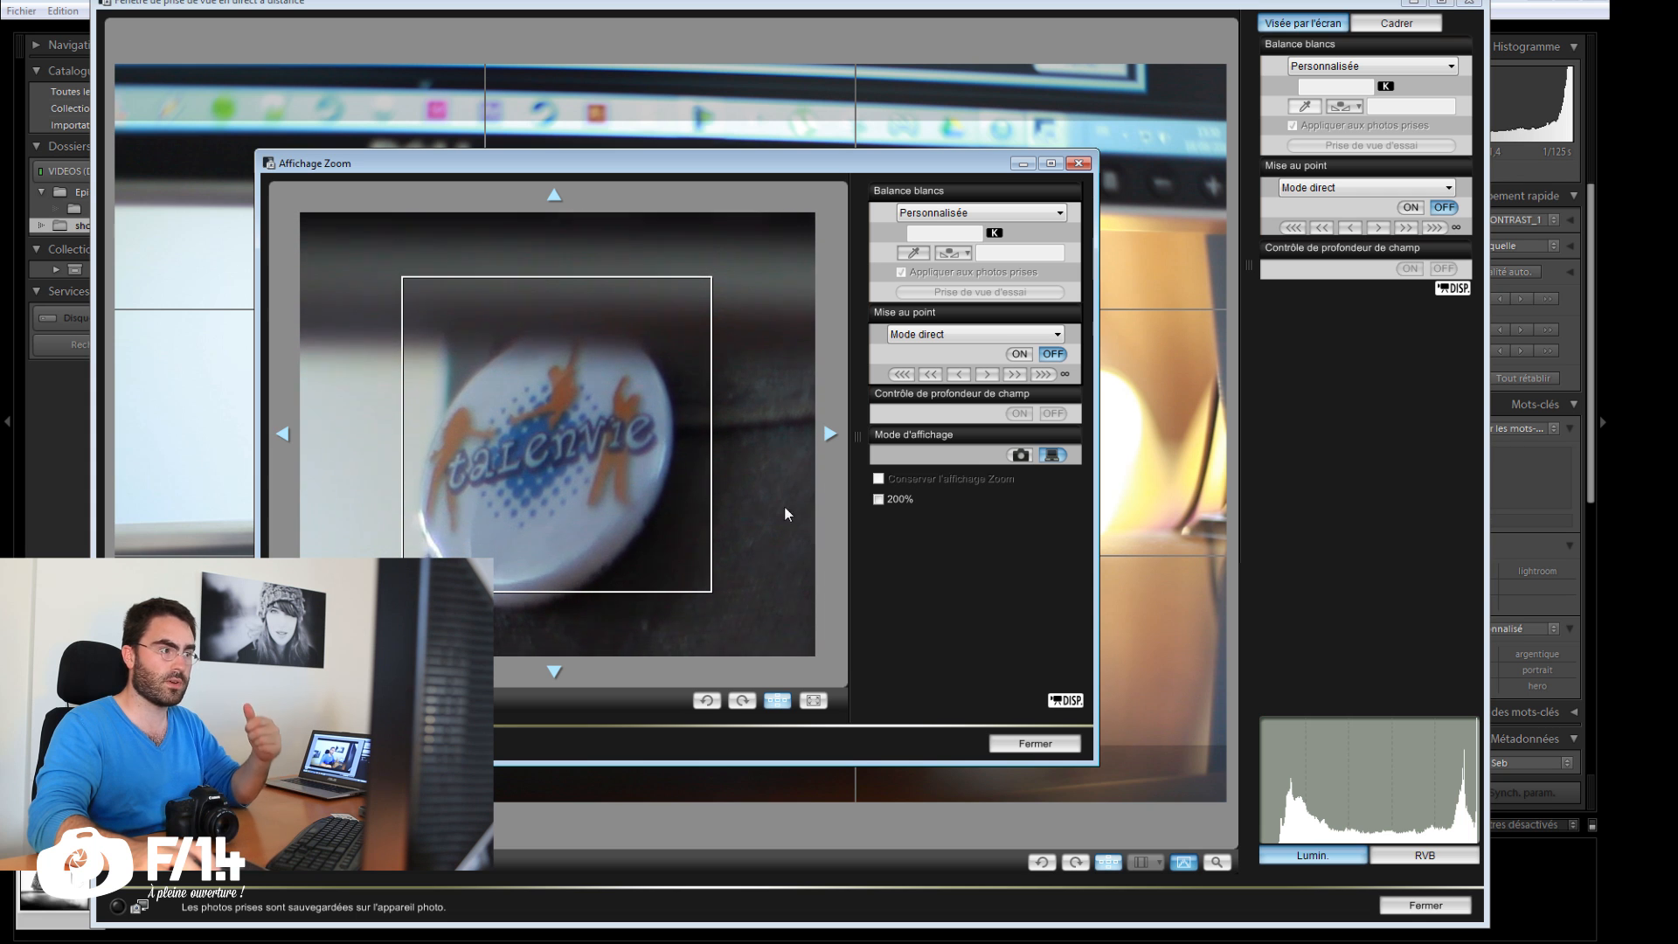
Step: Close the magnified view and the live view, and trigger a remote capture from the EOS 5D Mark II control window
{"action": "left_click", "coordinate": [1005, 736]}
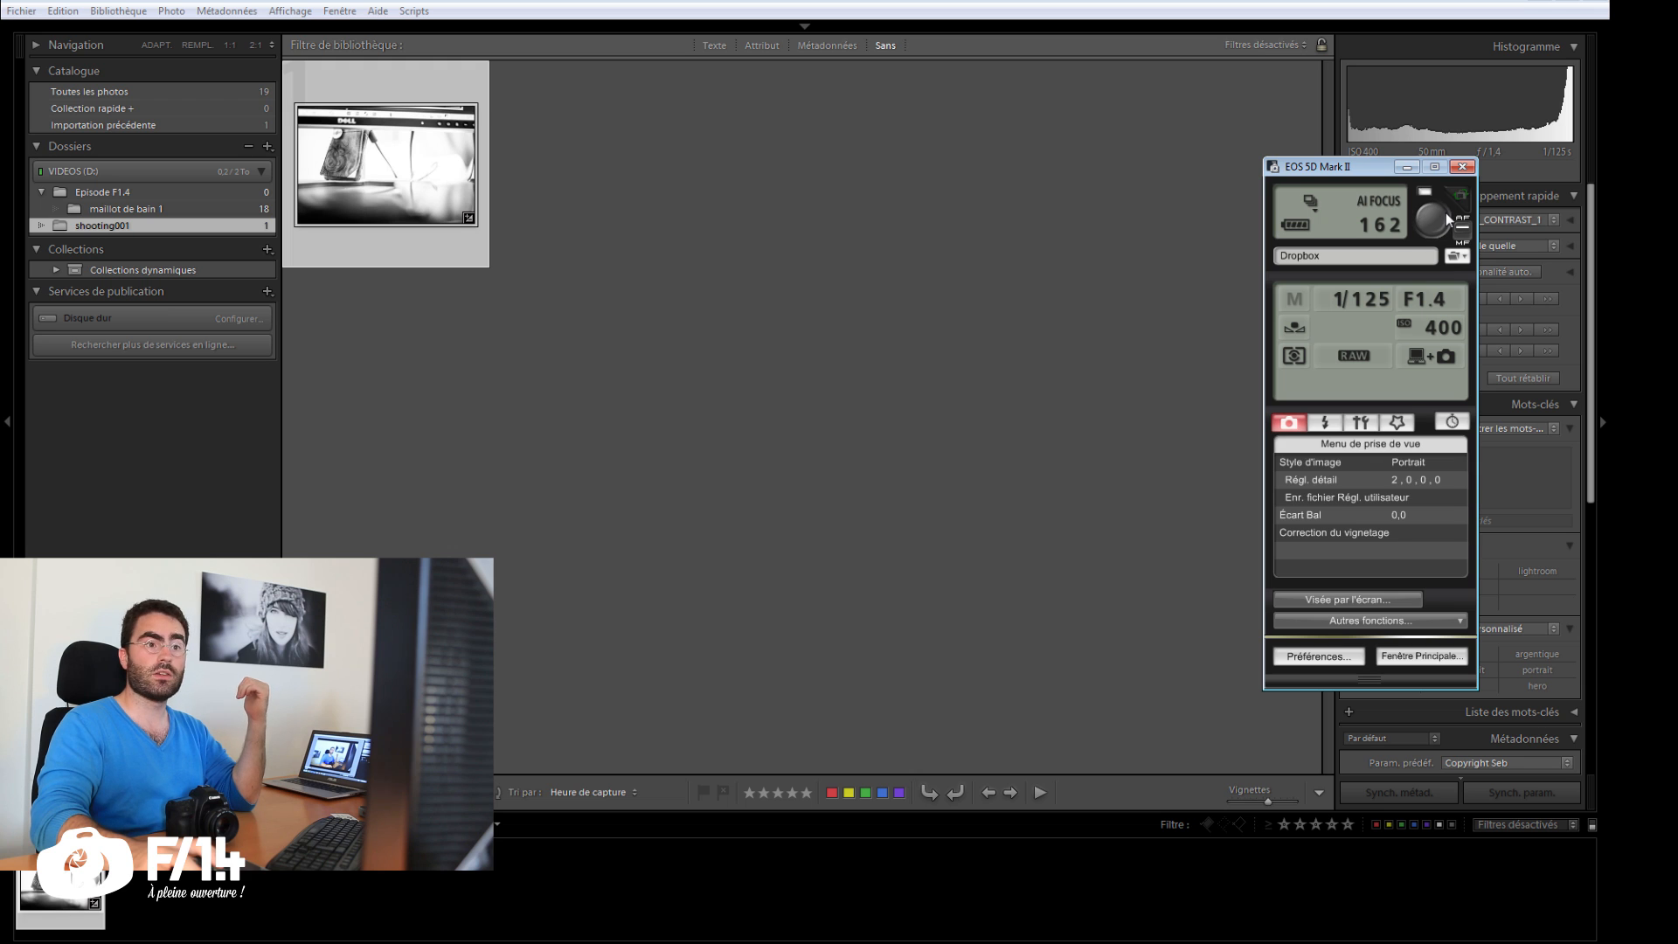
{"action": "left_click", "coordinate": [1446, 212]}
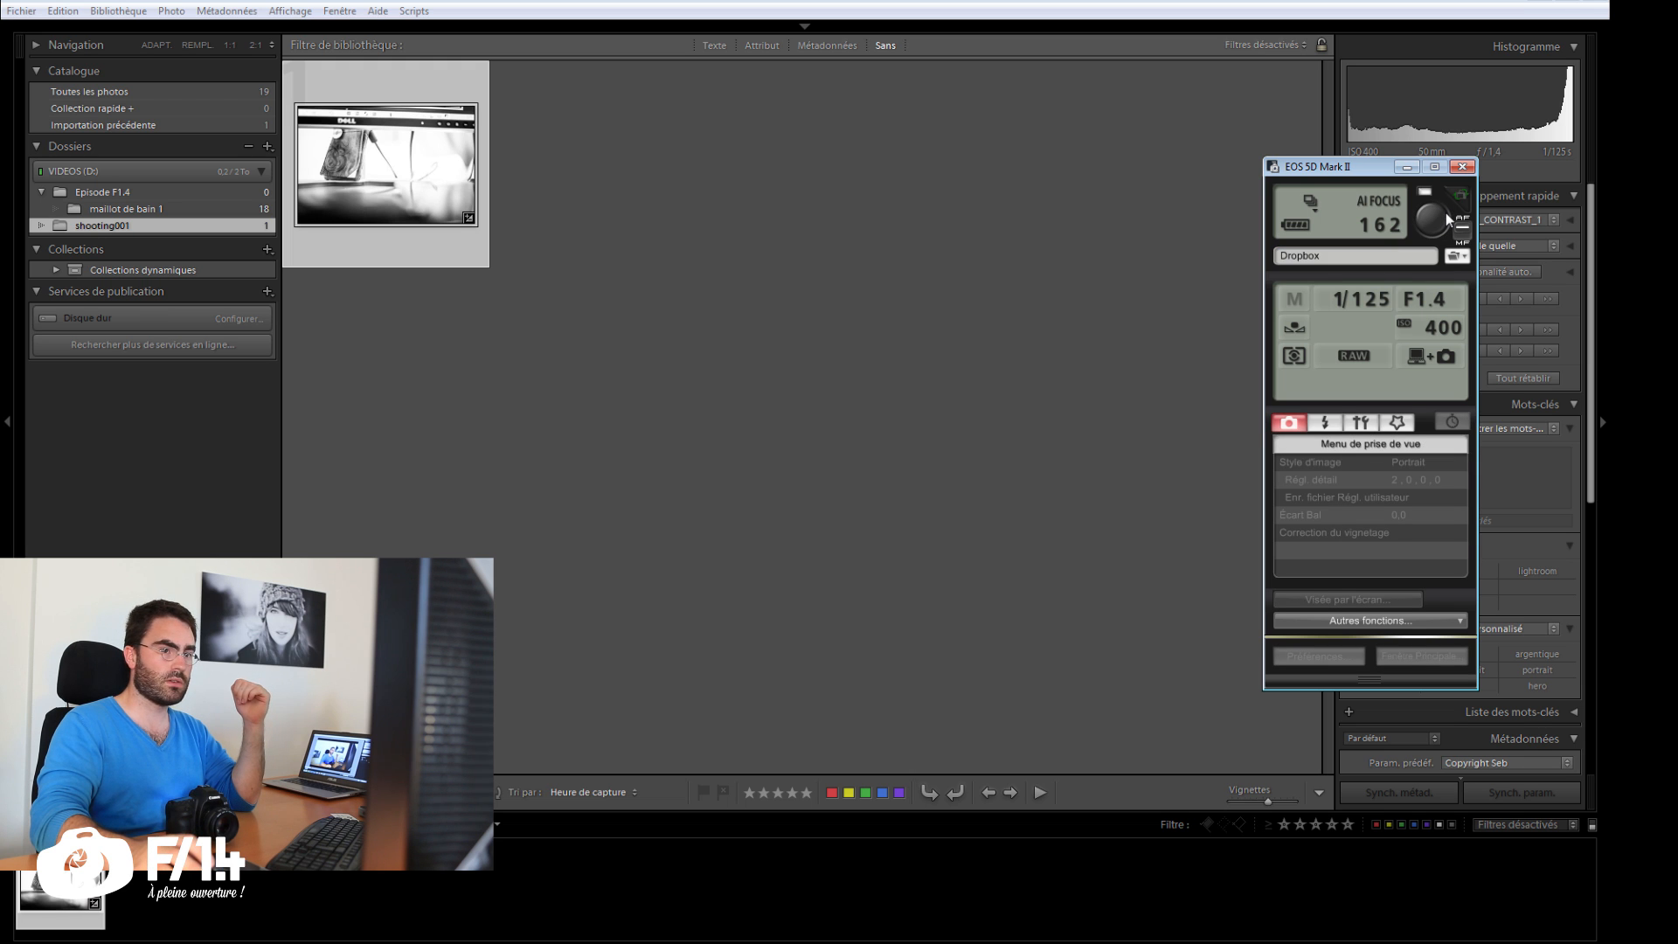